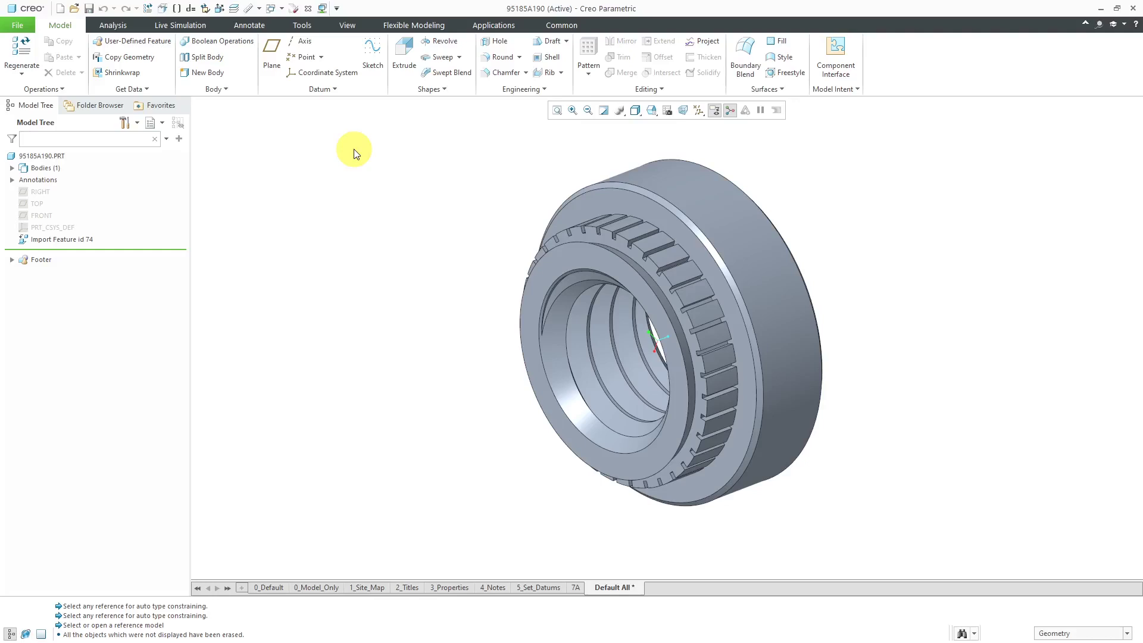
- Create a new solid part named pem-source from the default template
{"action": "mouse_move", "coordinate": [401, 265]}
{"action": "middle_mouse_down"}
{"action": "mouse_move", "coordinate": [439, 257]}
{"action": "mouse_move", "coordinate": [420, 255]}
{"action": "mouse_move", "coordinate": [388, 283]}
{"action": "mouse_move", "coordinate": [446, 269]}
{"action": "mouse_move", "coordinate": [383, 270]}
{"action": "mouse_move", "coordinate": [423, 267]}
{"action": "mouse_move", "coordinate": [400, 270]}
{"action": "mouse_move", "coordinate": [413, 270]}
{"action": "middle_mouse_up"}
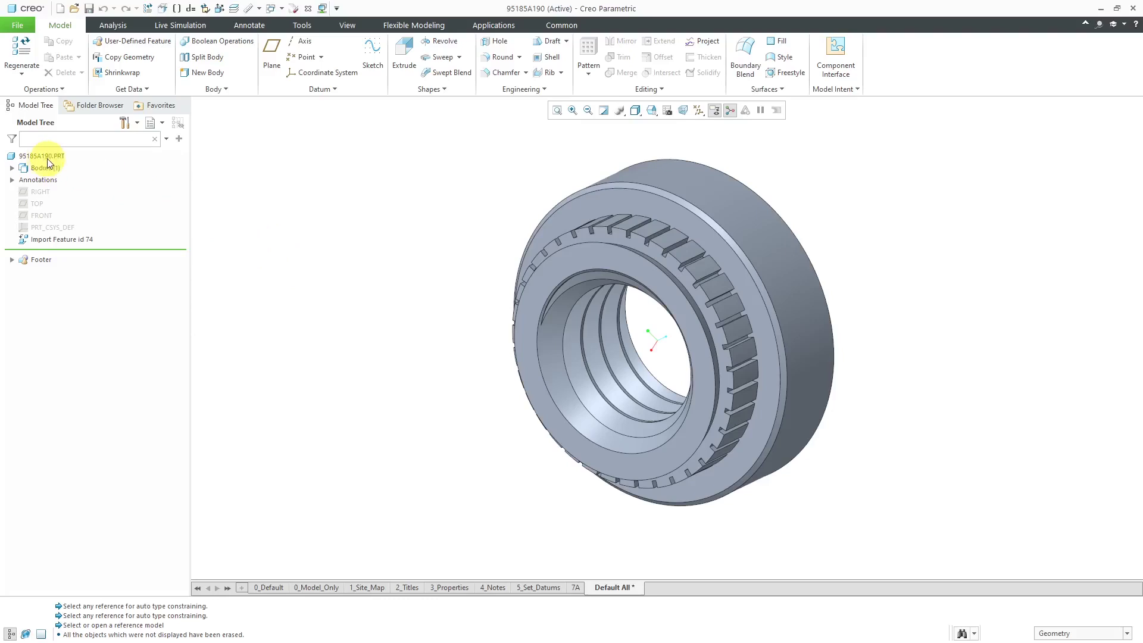
{"action": "scroll", "coordinate": [511, 348], "scroll_direction": "down", "scroll_amount": 3}
{"action": "mouse_move", "coordinate": [516, 349]}
{"action": "middle_mouse_down"}
{"action": "mouse_move", "coordinate": [377, 333]}
{"action": "mouse_move", "coordinate": [403, 398]}
{"action": "mouse_move", "coordinate": [382, 367]}
{"action": "mouse_move", "coordinate": [376, 311]}
{"action": "mouse_move", "coordinate": [377, 327]}
{"action": "middle_mouse_up"}
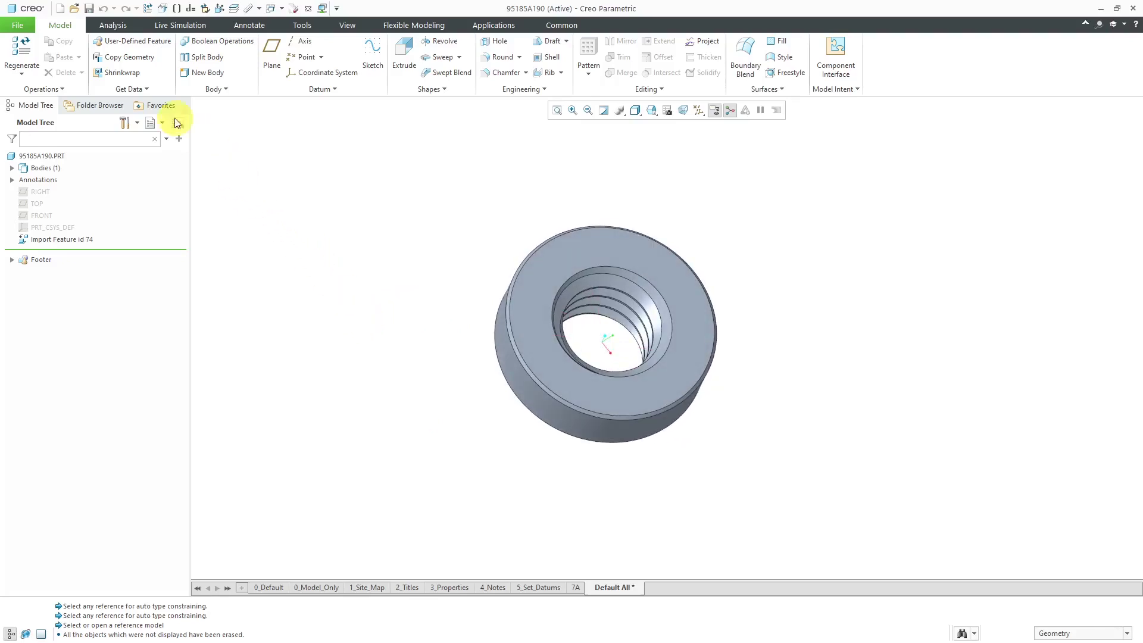
{"action": "left_click", "coordinate": [59, 9]}
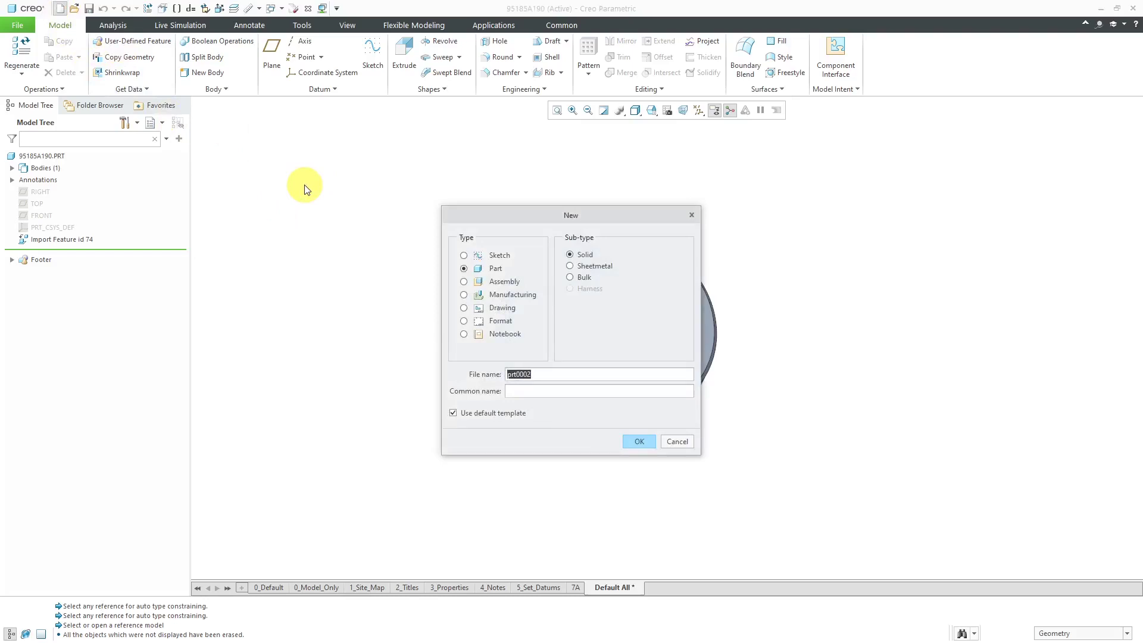
{"action": "type", "text": "pem-source"}
{"action": "left_click", "coordinate": [640, 441]}
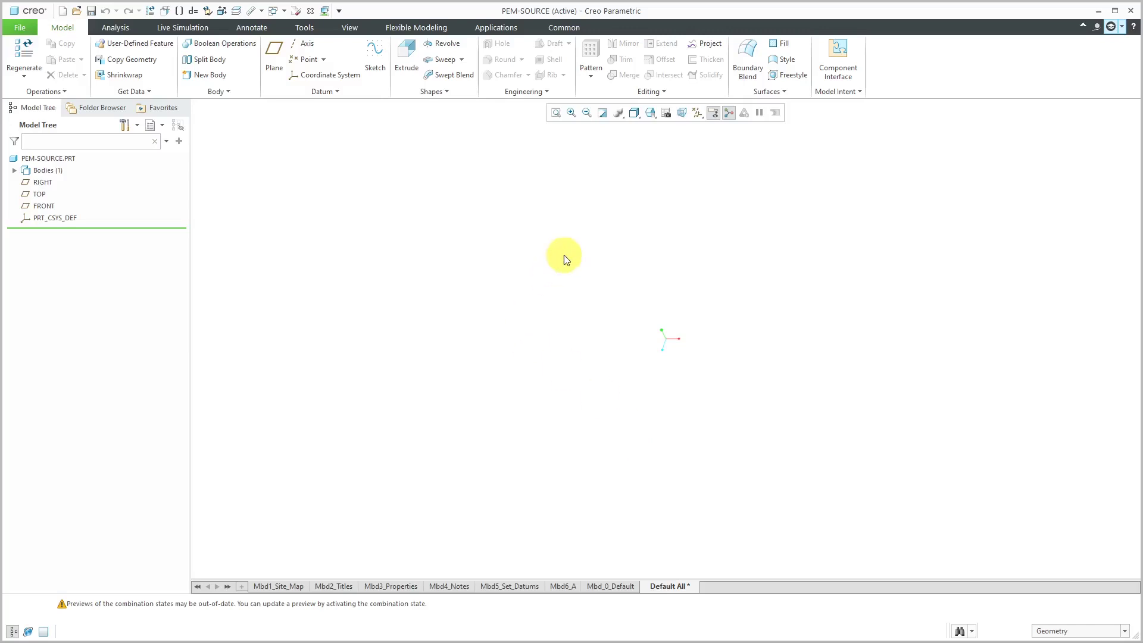
- Sketch on the FRONT plane and draw a rectangle from the reference intersection
{"action": "left_click", "coordinate": [45, 205]}
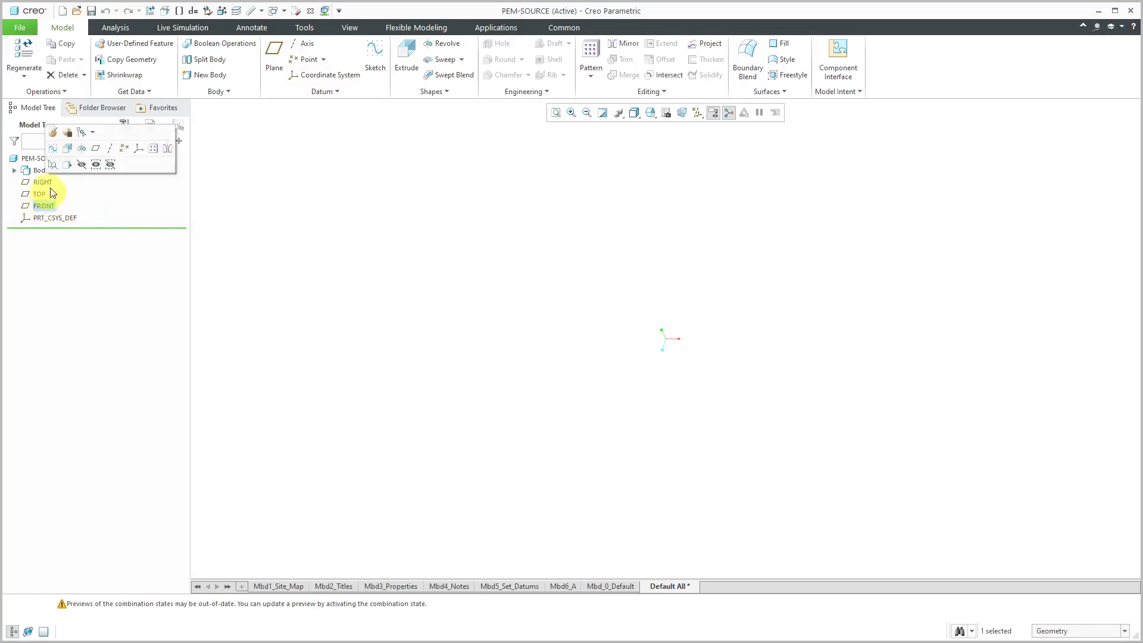
{"action": "left_click", "coordinate": [53, 149]}
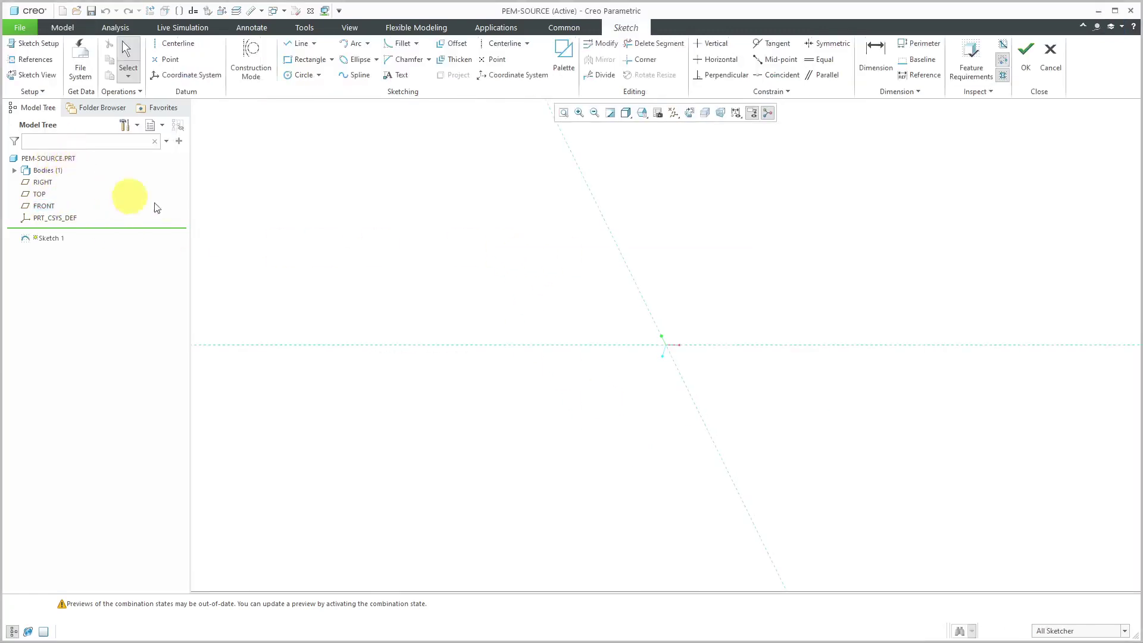
{"action": "left_click", "coordinate": [300, 60]}
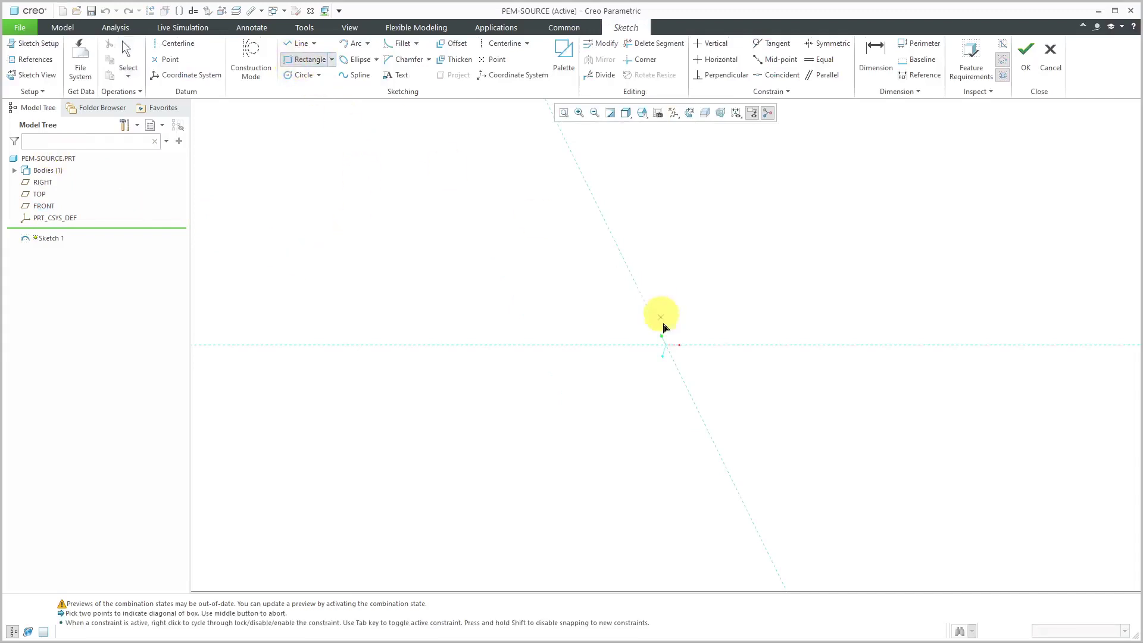
{"action": "left_click", "coordinate": [665, 344]}
{"action": "left_click", "coordinate": [717, 309]}
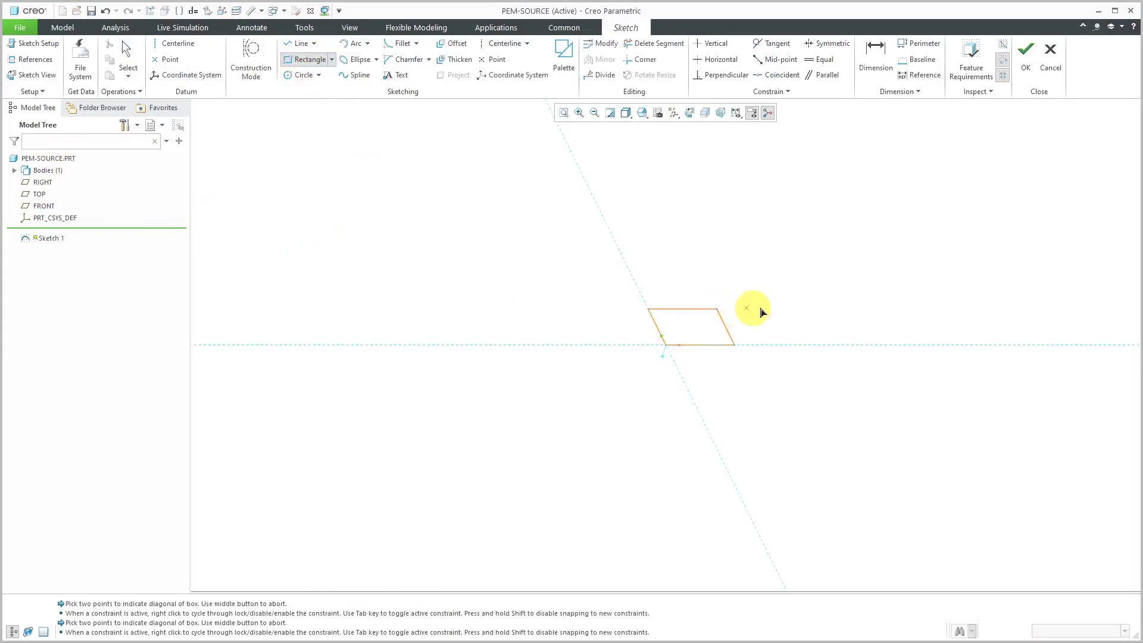
{"action": "middle_click", "coordinate": [770, 313]}
{"action": "scroll", "coordinate": [751, 328], "scroll_direction": "down", "scroll_amount": 3}
- Set both rectangle sides to 10 and finish Sketch 1
{"action": "left_click", "coordinate": [649, 360]}
{"action": "type", "text": "10"}
{"action": "key", "text": "Return"}
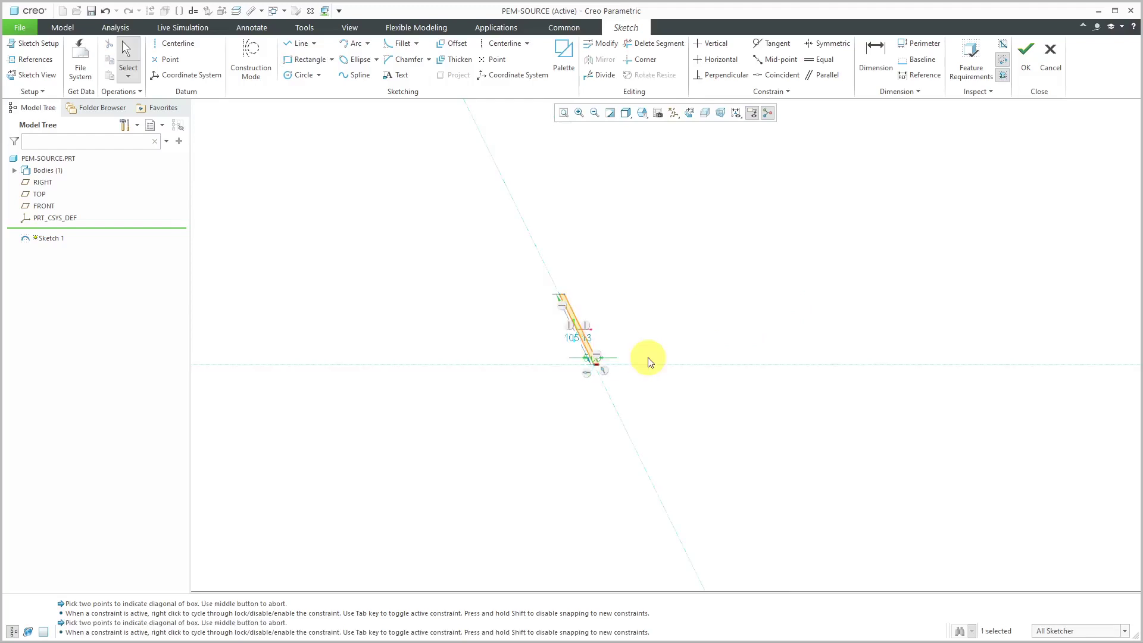
{"action": "double_click", "coordinate": [575, 342]}
{"action": "type", "text": "10"}
{"action": "key", "text": "Return"}
{"action": "right_click", "coordinate": [656, 292]}
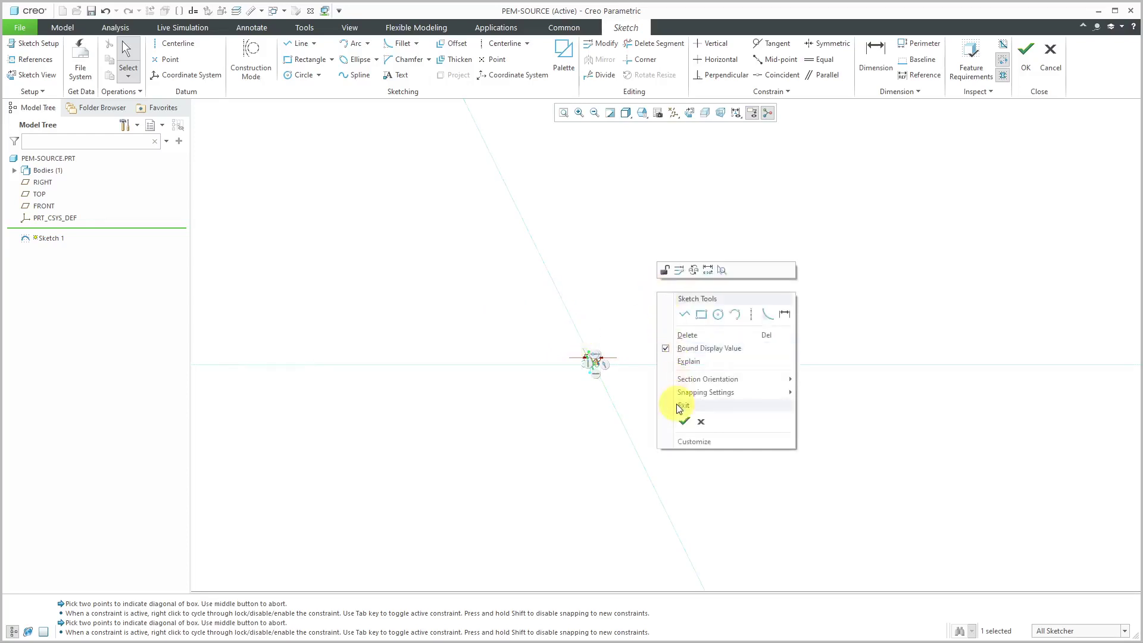
{"action": "left_click", "coordinate": [685, 421]}
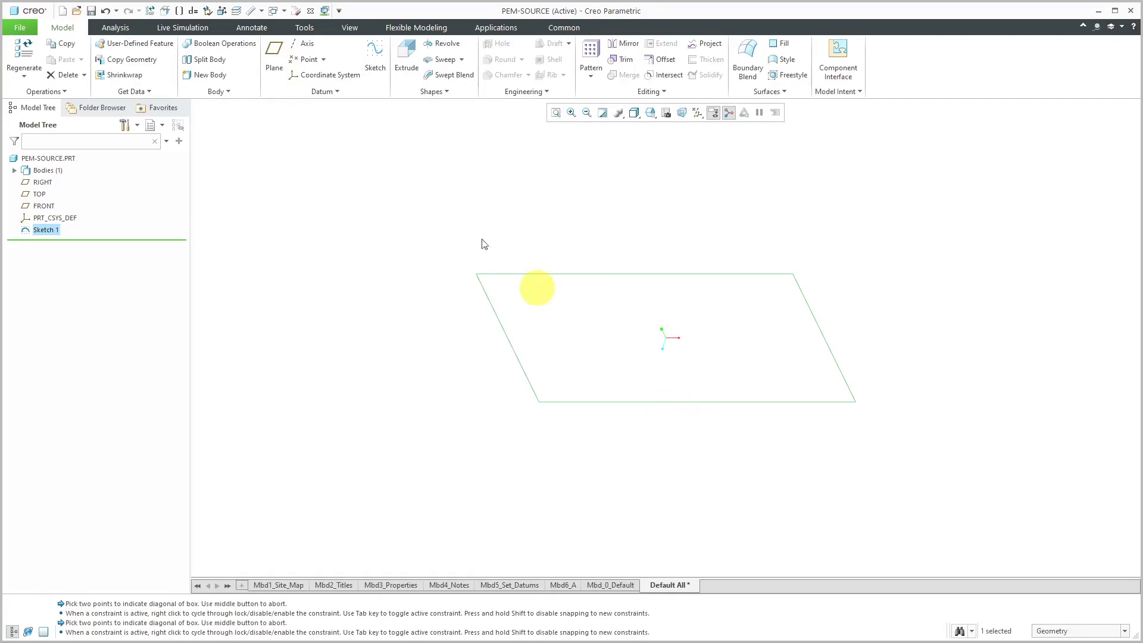
- Extrude Sketch 1 to a depth of 0.06 to form the plate
{"action": "left_click", "coordinate": [405, 59]}
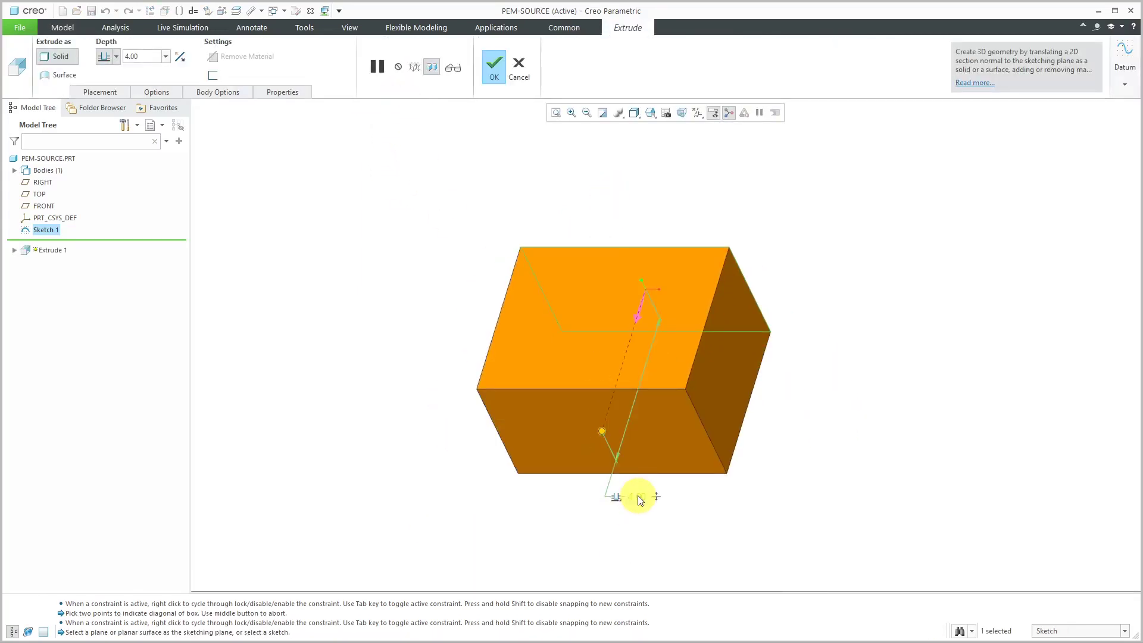
{"action": "double_click", "coordinate": [637, 496]}
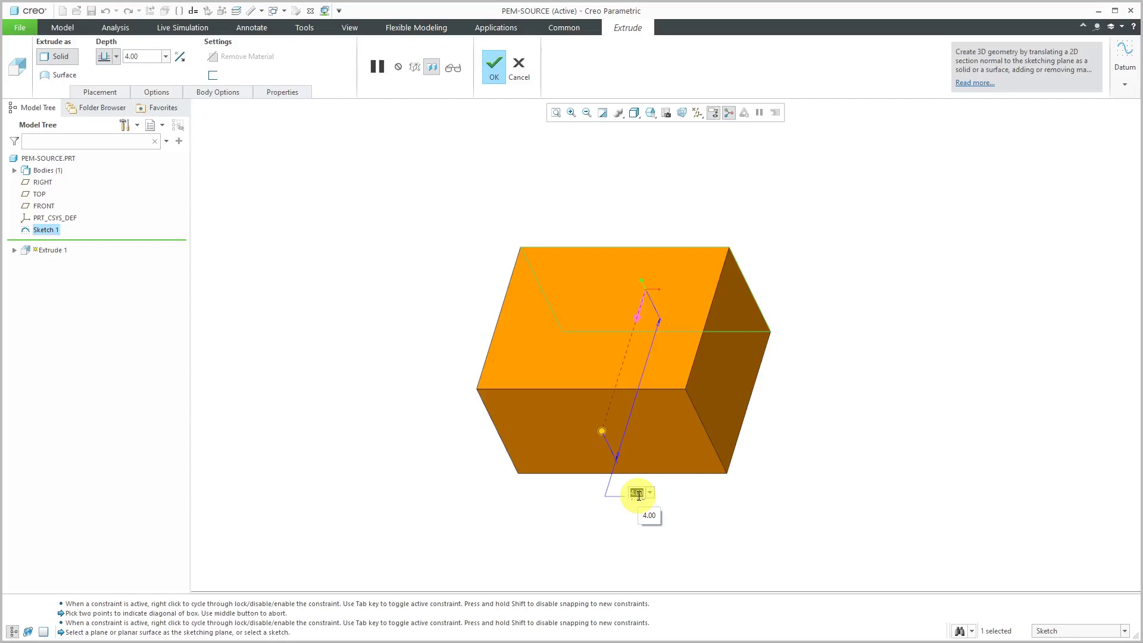
{"action": "type", "text": "0.06"}
{"action": "key", "text": "Return"}
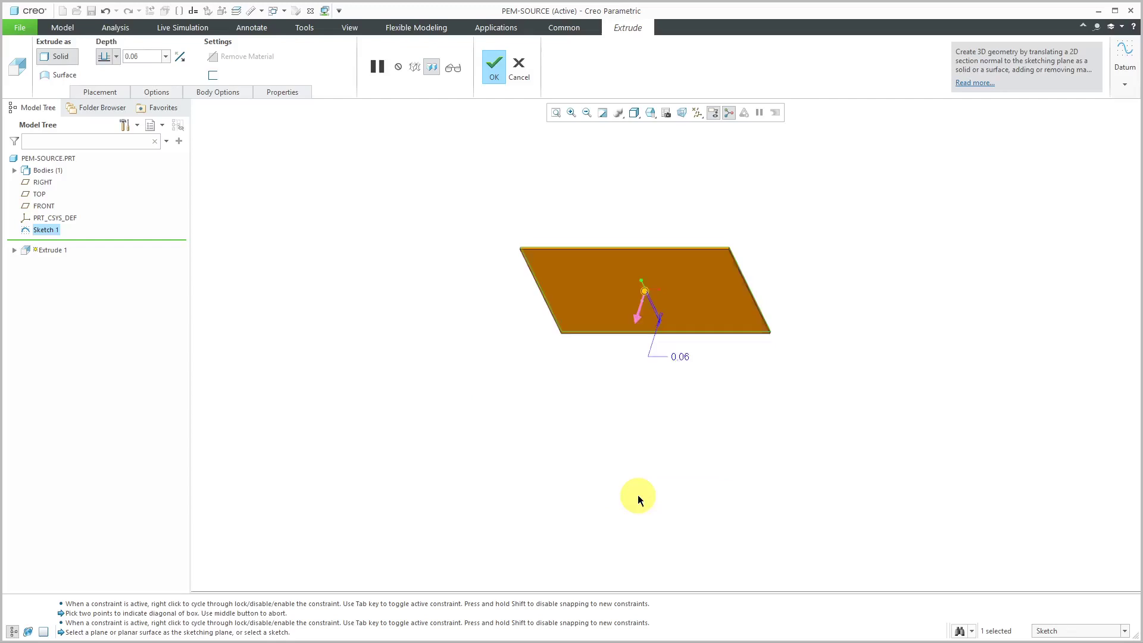
{"action": "middle_click", "coordinate": [592, 439]}
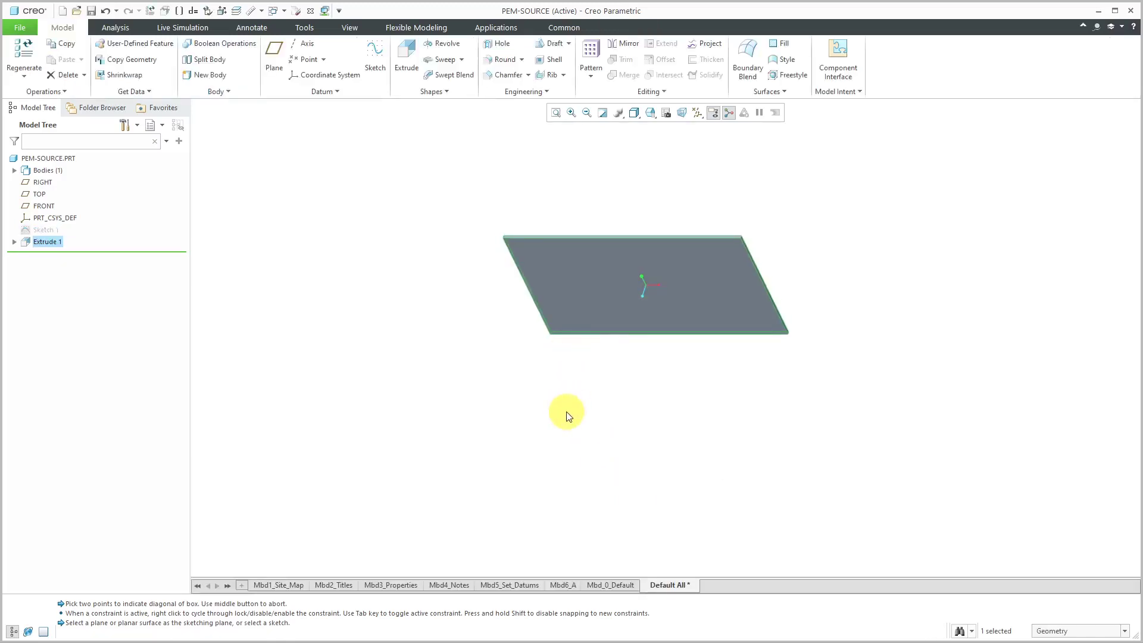
{"action": "middle_click_drag", "start_coordinate": [572, 417], "coordinate": [518, 204]}
{"action": "scroll", "coordinate": [543, 302], "scroll_direction": "up", "scroll_amount": 5}
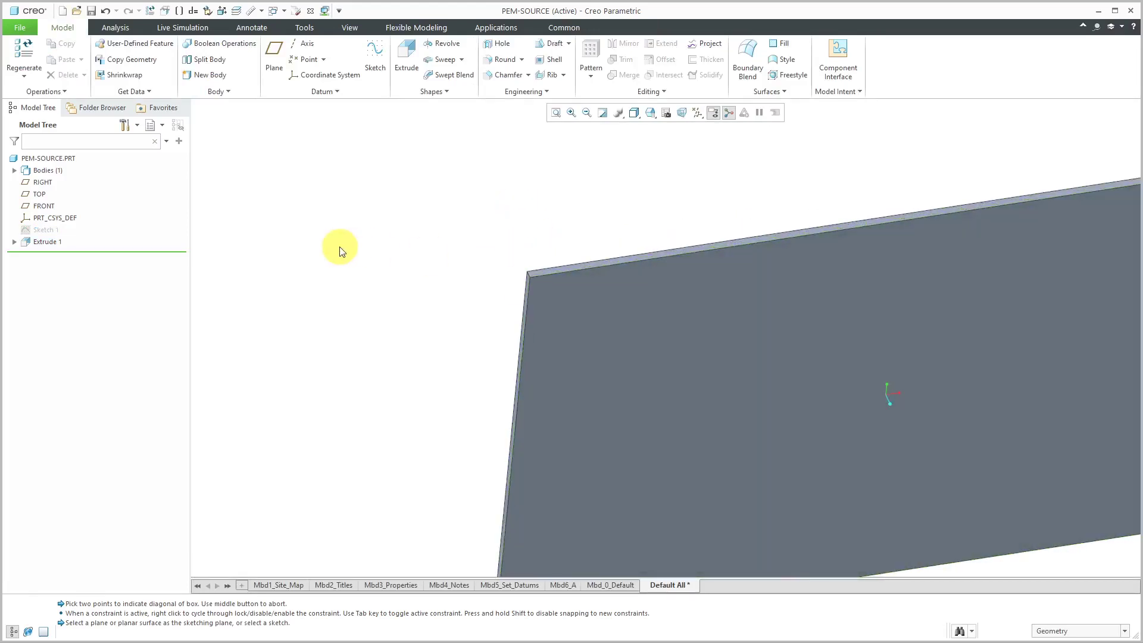
{"action": "scroll", "coordinate": [348, 249], "scroll_direction": "down", "scroll_amount": 2}
- Place a hole on the plate face, referencing the left and top edges for offsets
{"action": "left_click", "coordinate": [504, 48]}
{"action": "left_click", "coordinate": [576, 343]}
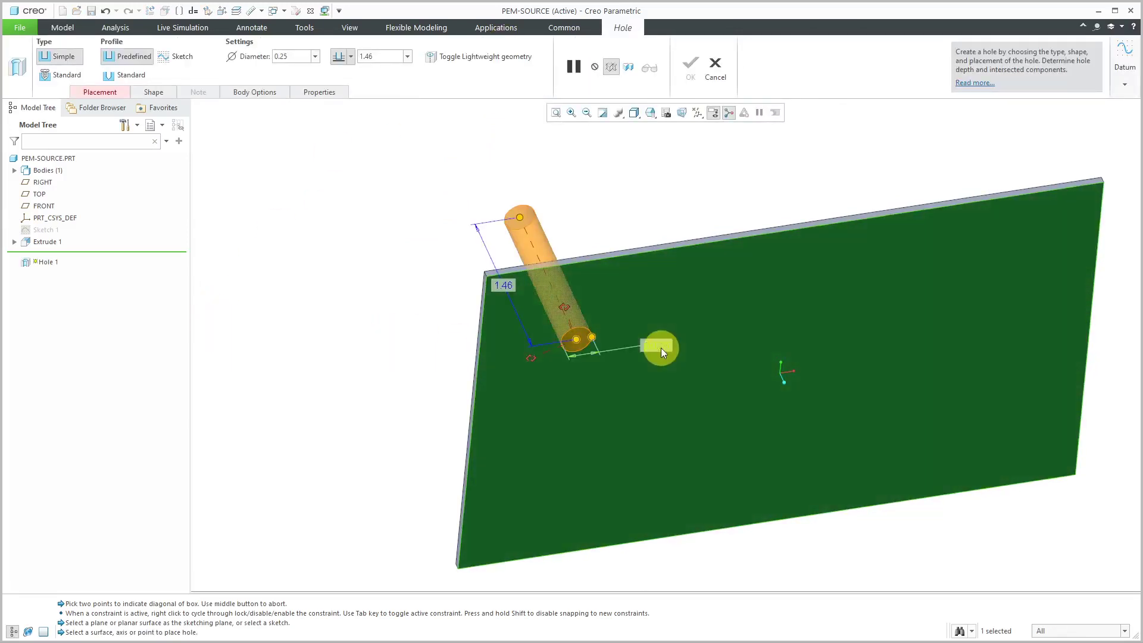
{"action": "right_click", "coordinate": [349, 334]}
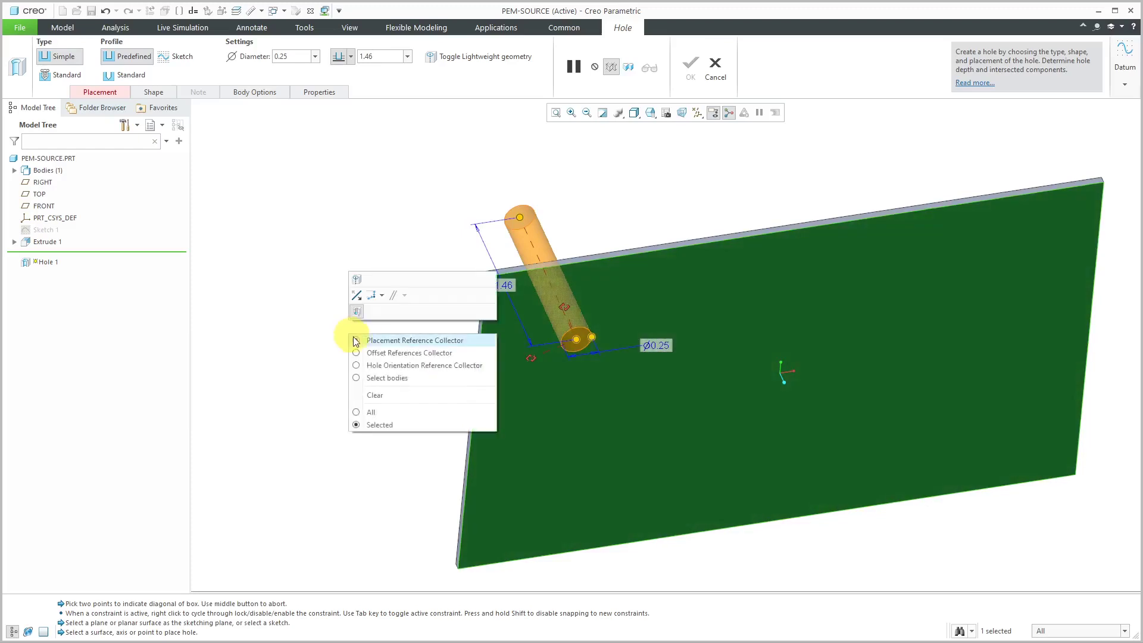
{"action": "left_click", "coordinate": [384, 356]}
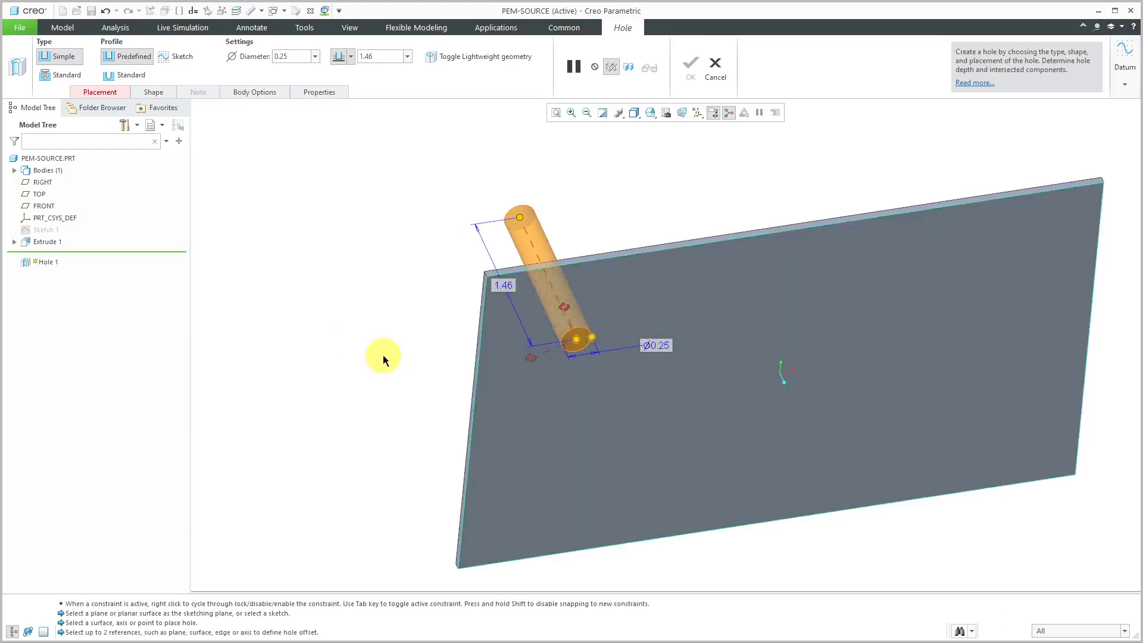
{"action": "scroll", "coordinate": [467, 306], "scroll_direction": "down", "scroll_amount": 4}
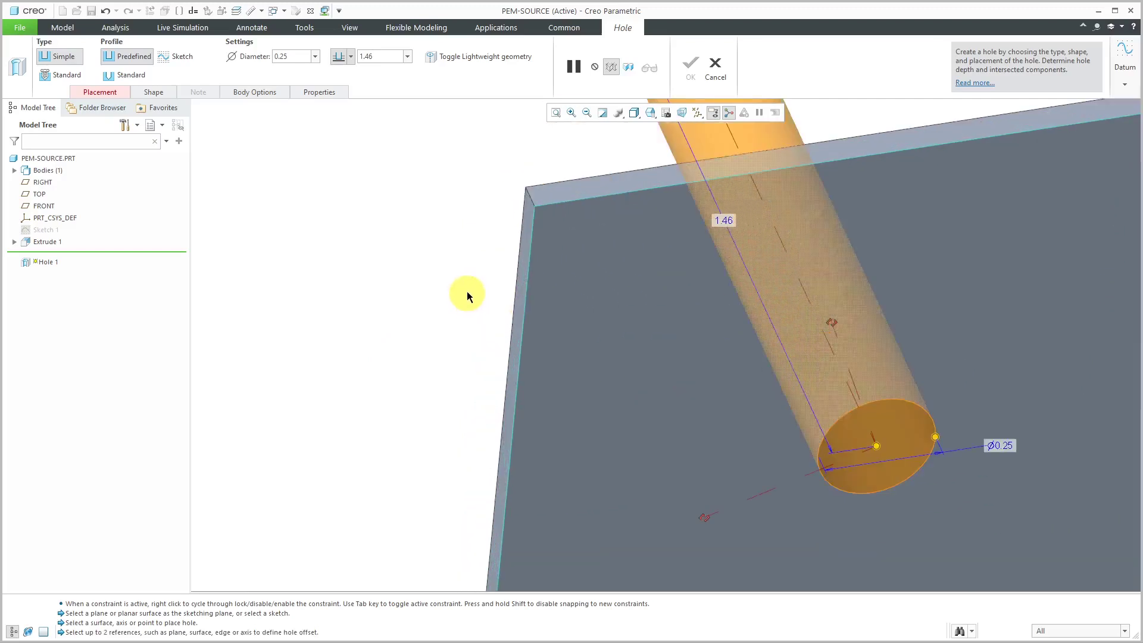
{"action": "left_click", "coordinate": [518, 290]}
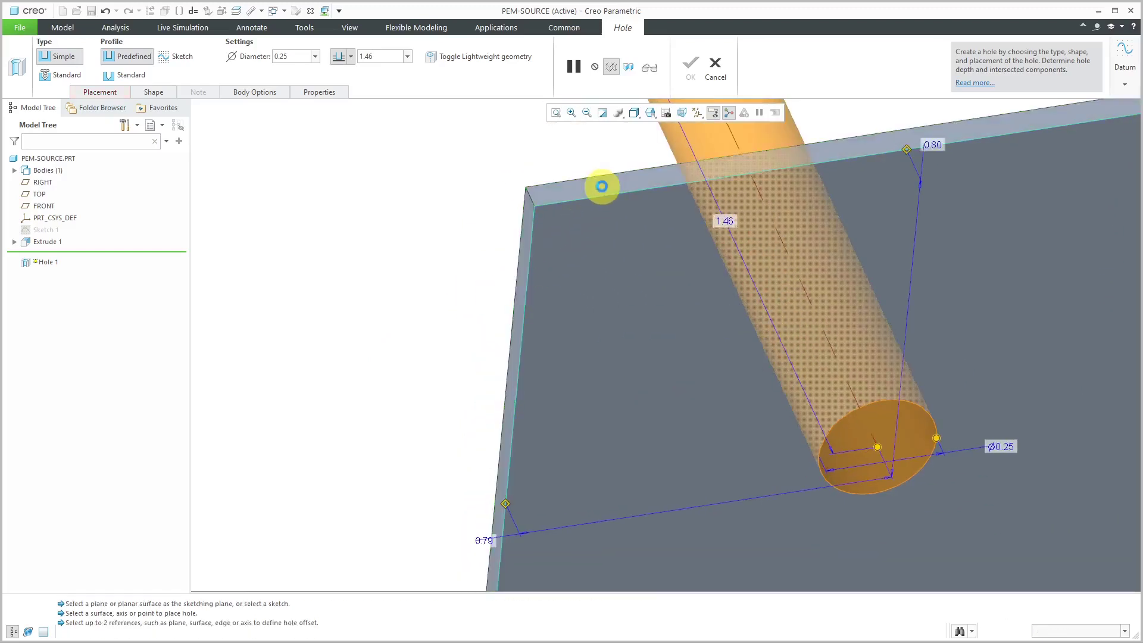
{"action": "left_click", "coordinate": [602, 187], "text": "ctrl"}
{"action": "scroll", "coordinate": [575, 273], "scroll_direction": "up", "scroll_amount": 3}
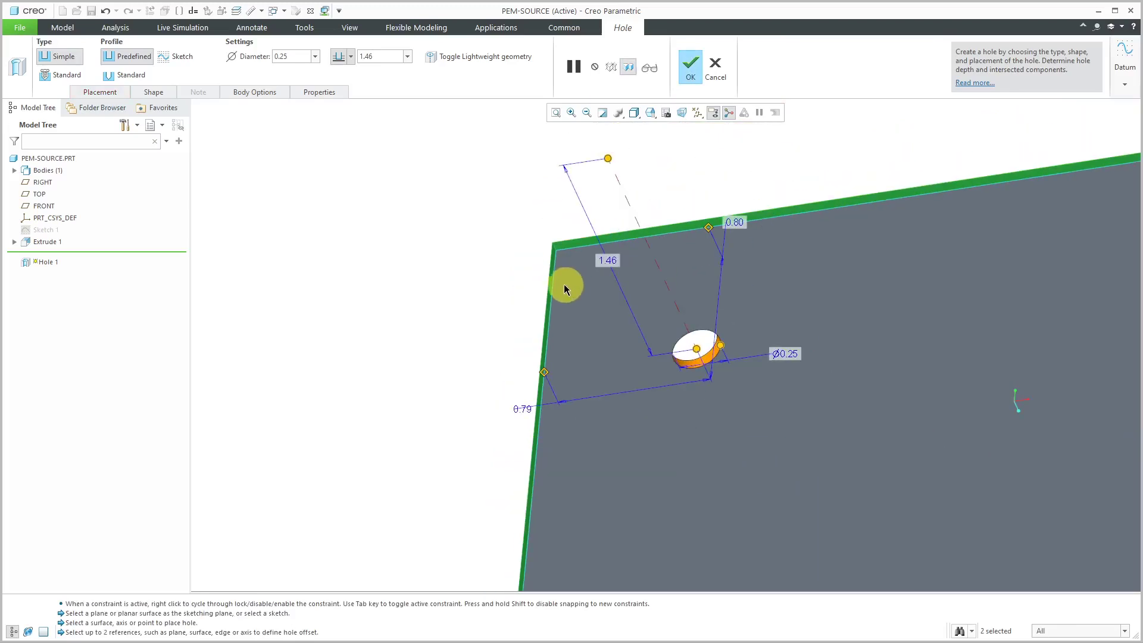
- Set the hole depth to To Next, both edge offsets to 1.00, and finish
{"action": "right_click", "coordinate": [608, 159]}
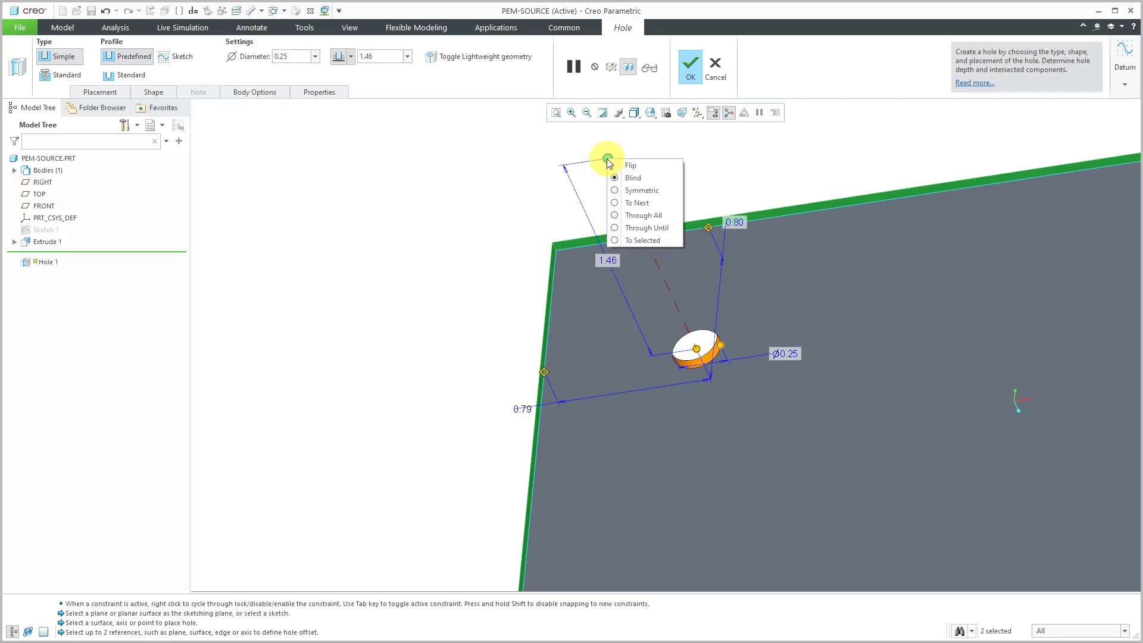
{"action": "left_click", "coordinate": [644, 204]}
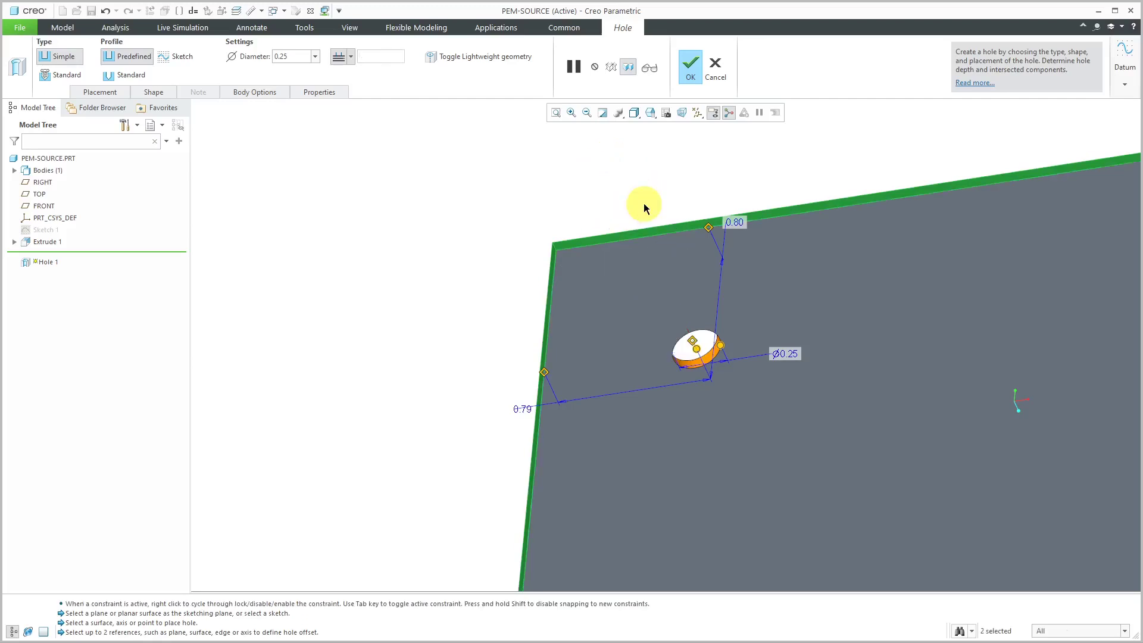
{"action": "double_click", "coordinate": [738, 224]}
{"action": "type", "text": "1"}
{"action": "key", "text": "Return"}
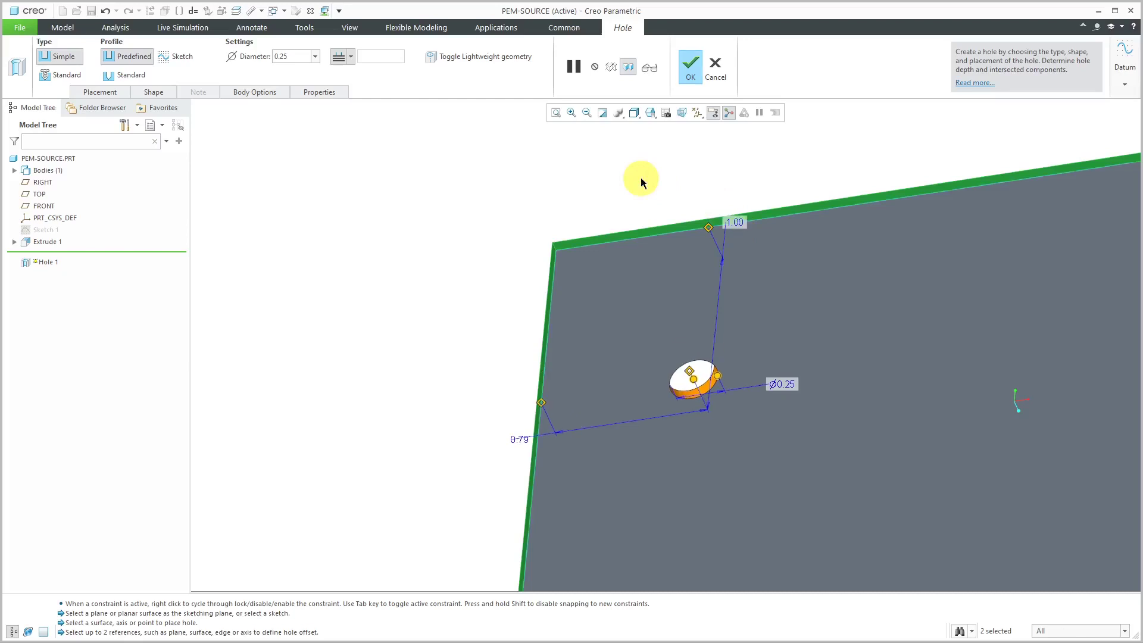
{"action": "double_click", "coordinate": [516, 442]}
{"action": "type", "text": "1"}
{"action": "key", "text": "Return"}
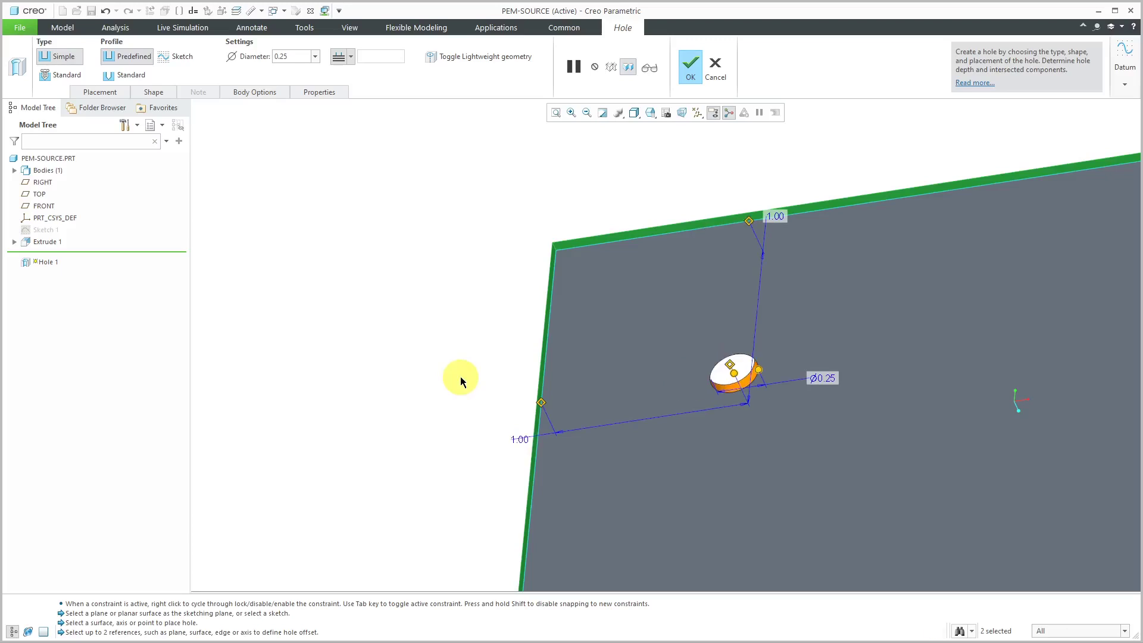
{"action": "middle_click", "coordinate": [459, 376]}
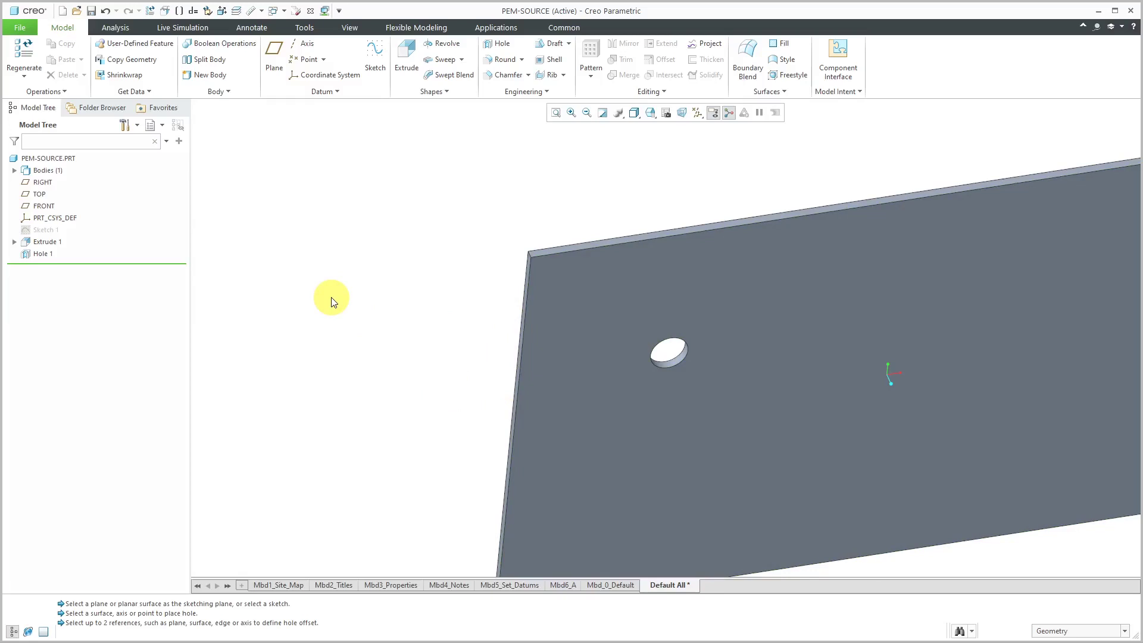
- Set the session working directory to C:\Creo\UDF
{"action": "left_click", "coordinate": [20, 30]}
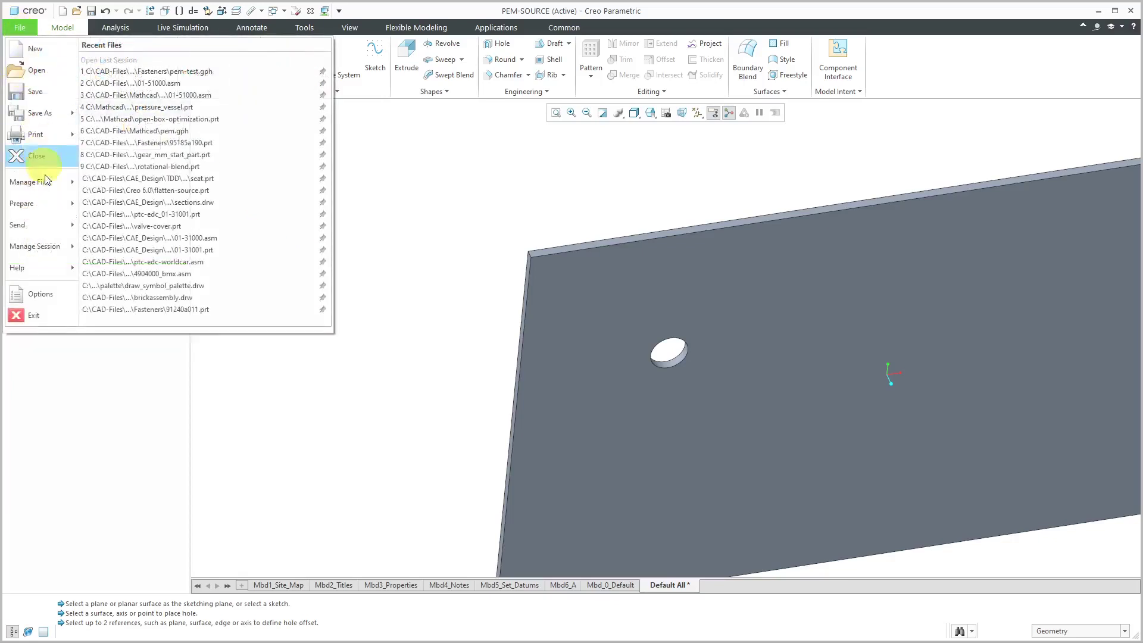
{"action": "mouse_move", "coordinate": [67, 255]}
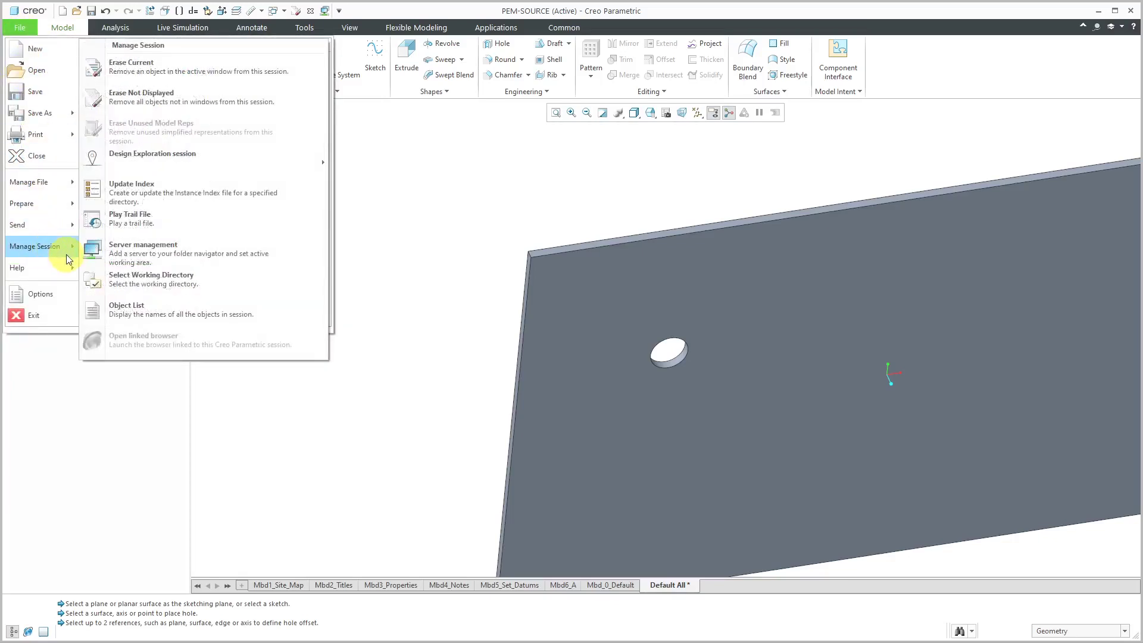
{"action": "left_click", "coordinate": [166, 283]}
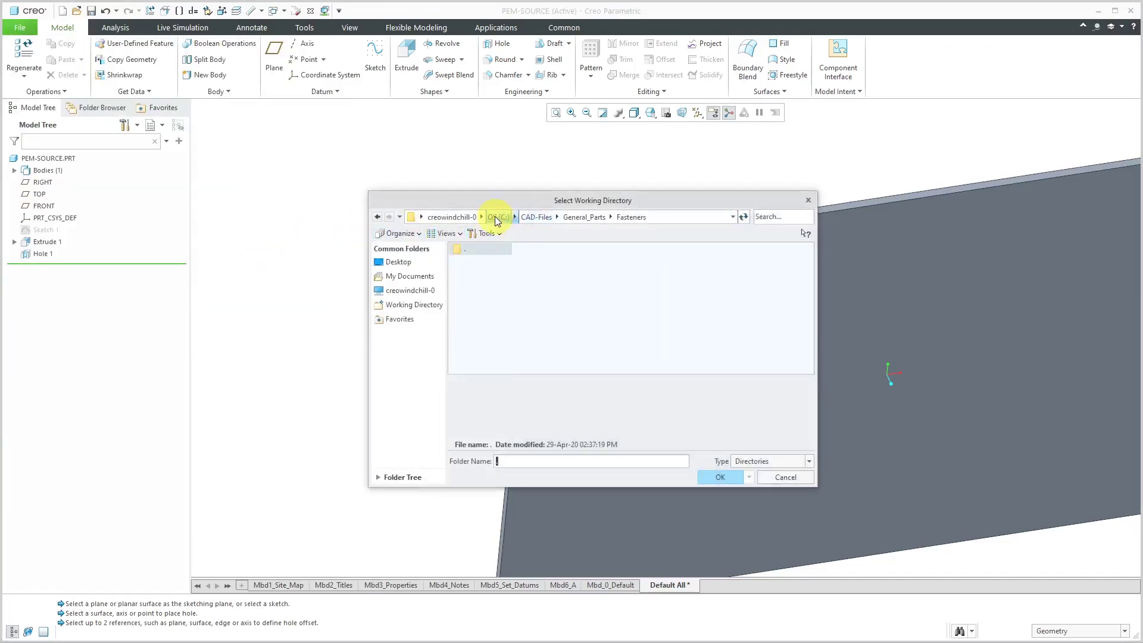
{"action": "left_click", "coordinate": [497, 216]}
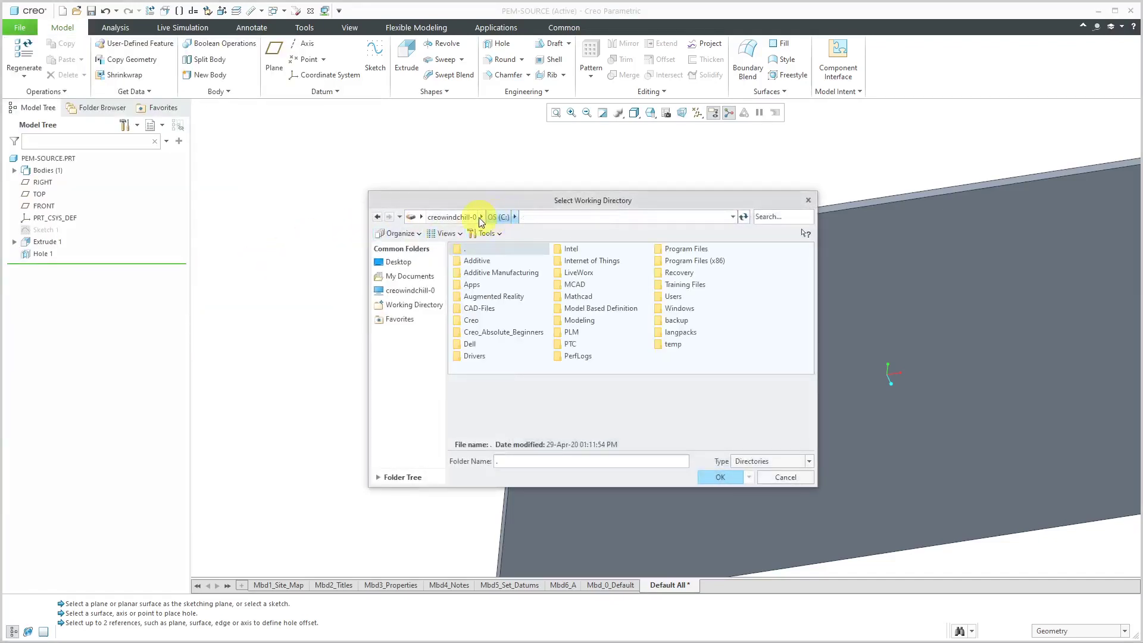
{"action": "double_click", "coordinate": [477, 322]}
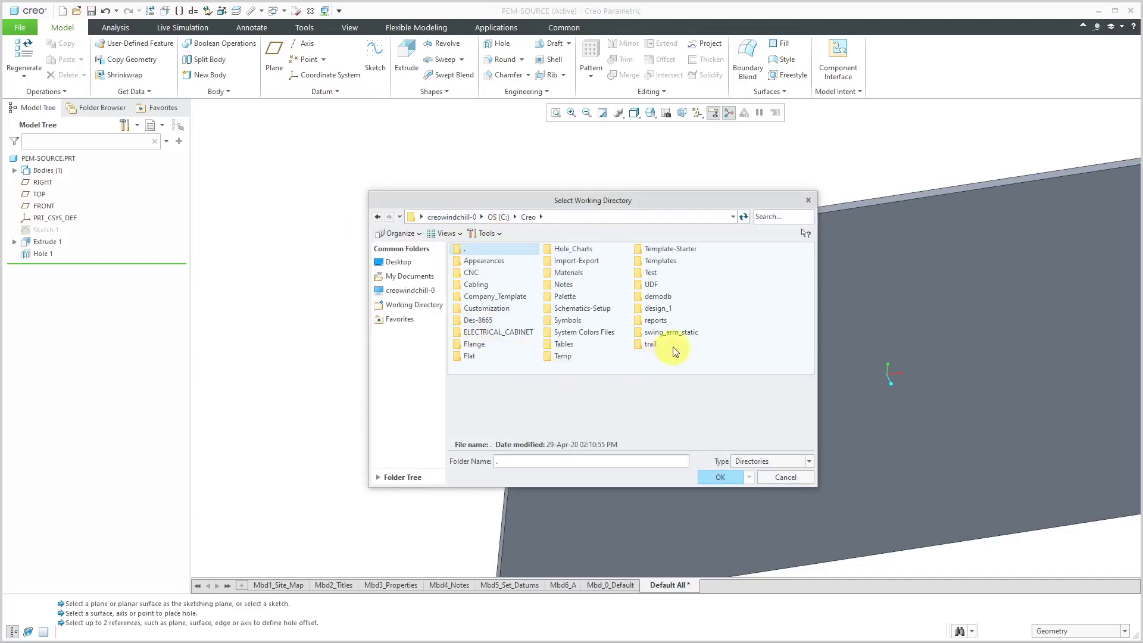
{"action": "double_click", "coordinate": [649, 284]}
{"action": "left_click", "coordinate": [725, 478]}
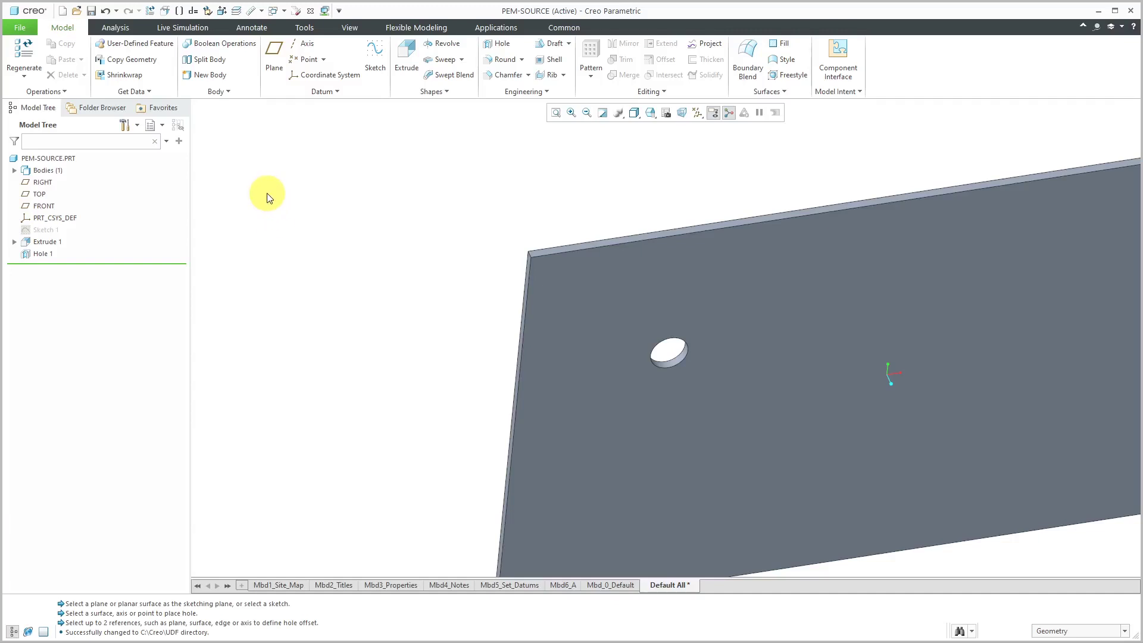
- Load 95185a190.prt from C:\CAD-Files\General_Parts\Fasteners as the Merge/Inheritance source
{"action": "left_click", "coordinate": [134, 94]}
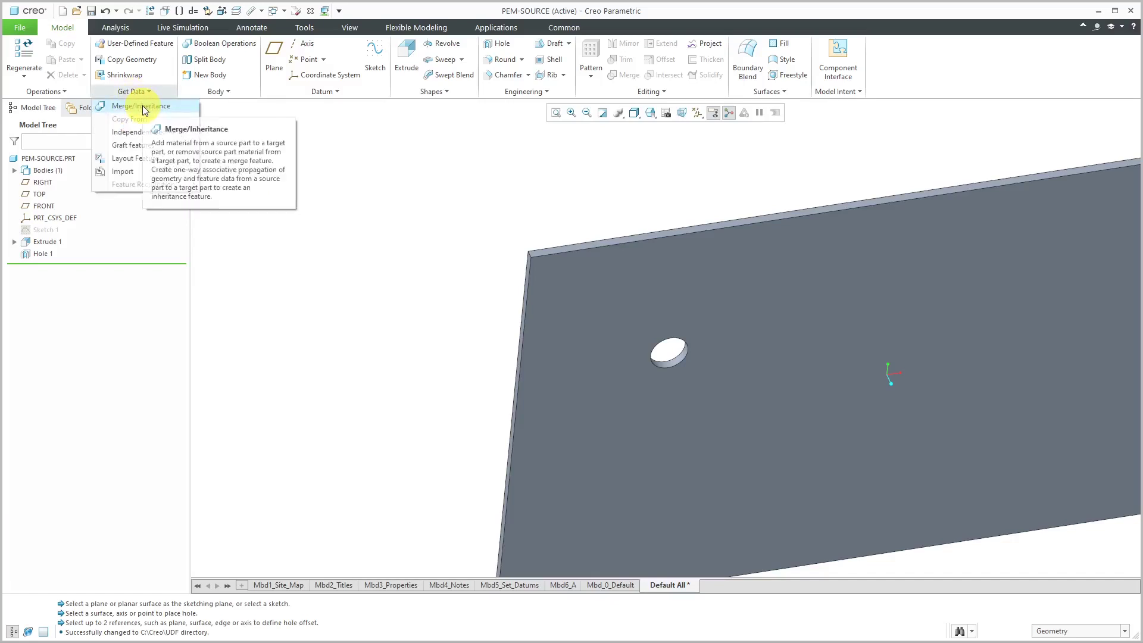
{"action": "left_click", "coordinate": [141, 105]}
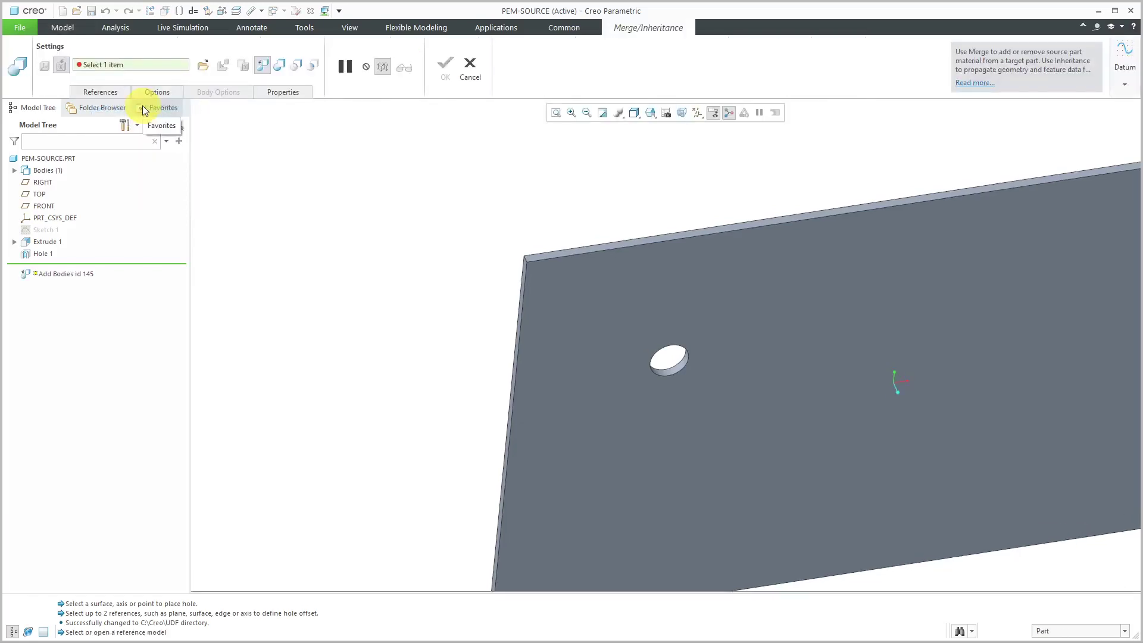
{"action": "left_click", "coordinate": [203, 65]}
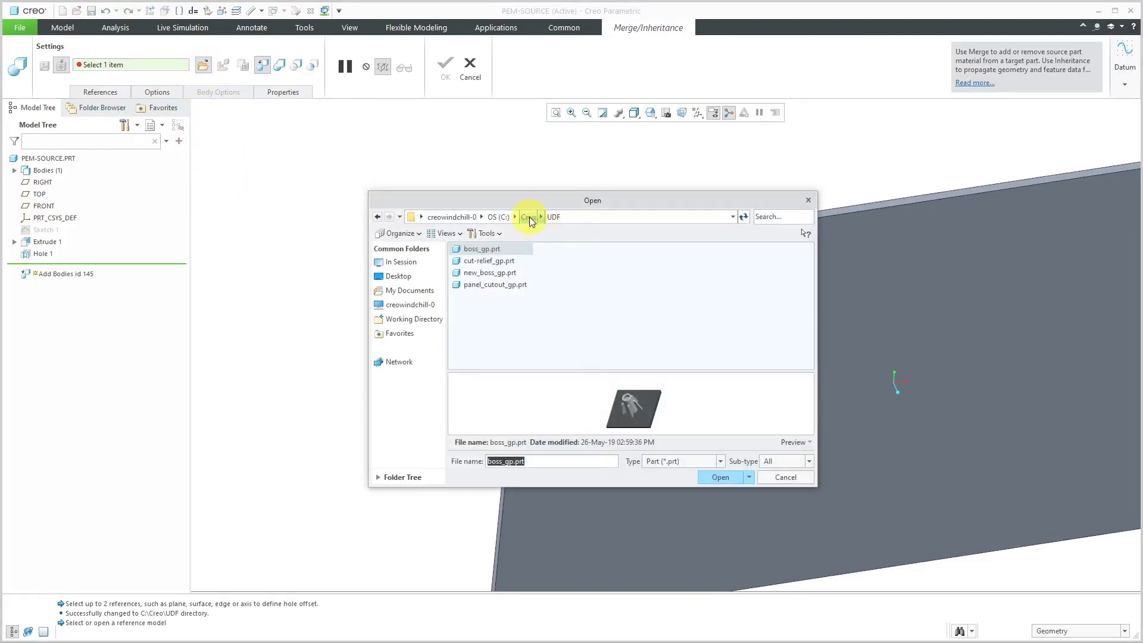
{"action": "left_click", "coordinate": [500, 218]}
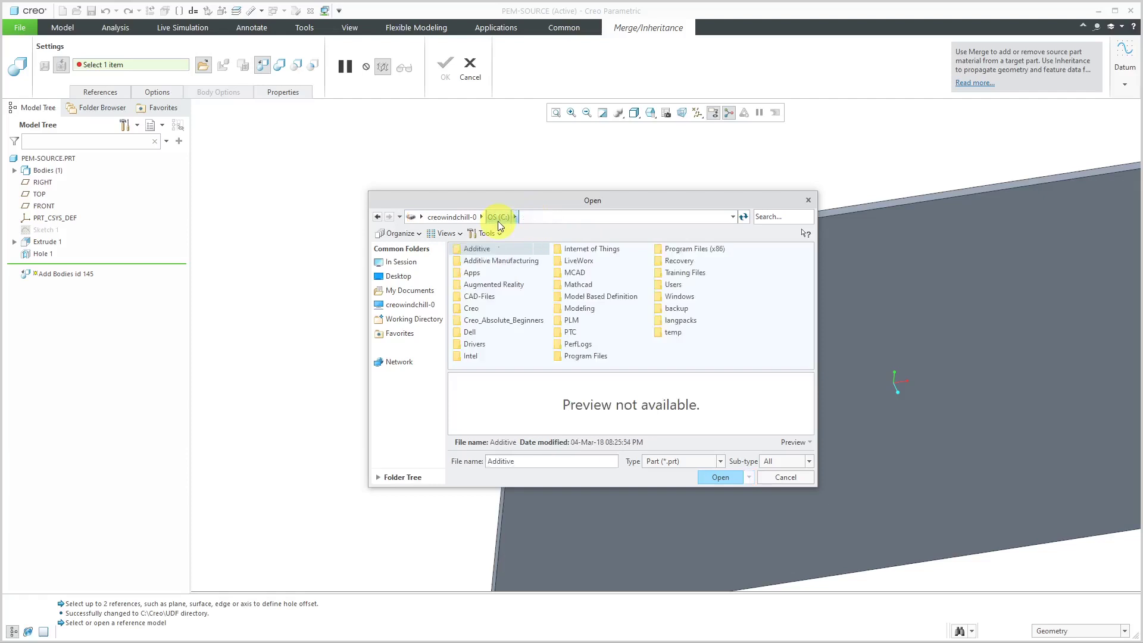
{"action": "double_click", "coordinate": [484, 297]}
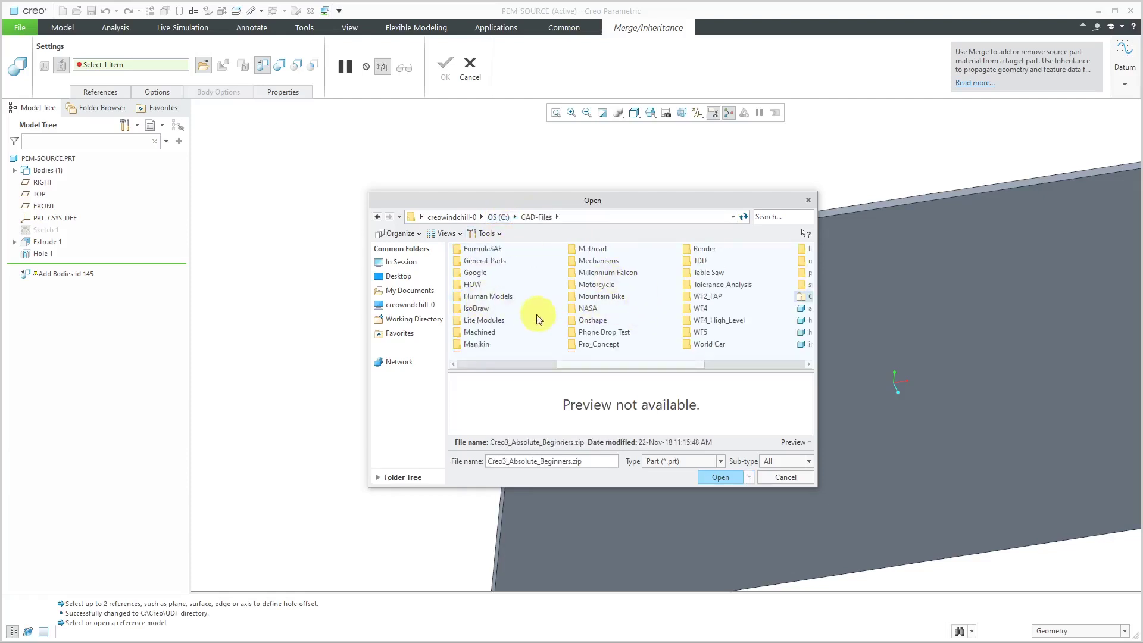
{"action": "double_click", "coordinate": [486, 260]}
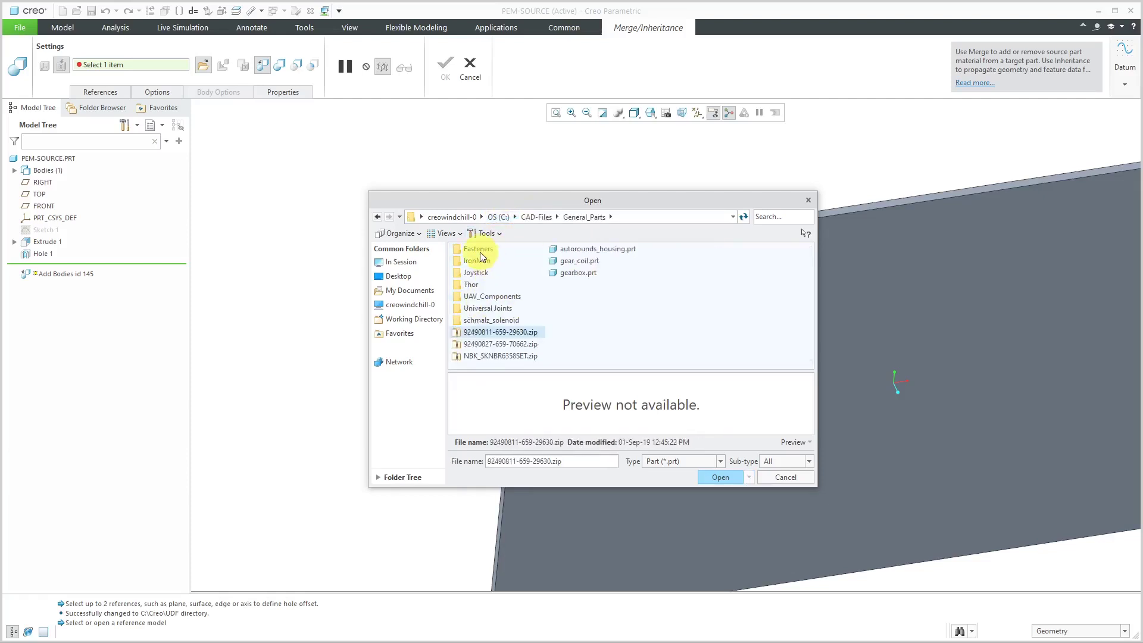
{"action": "double_click", "coordinate": [478, 248]}
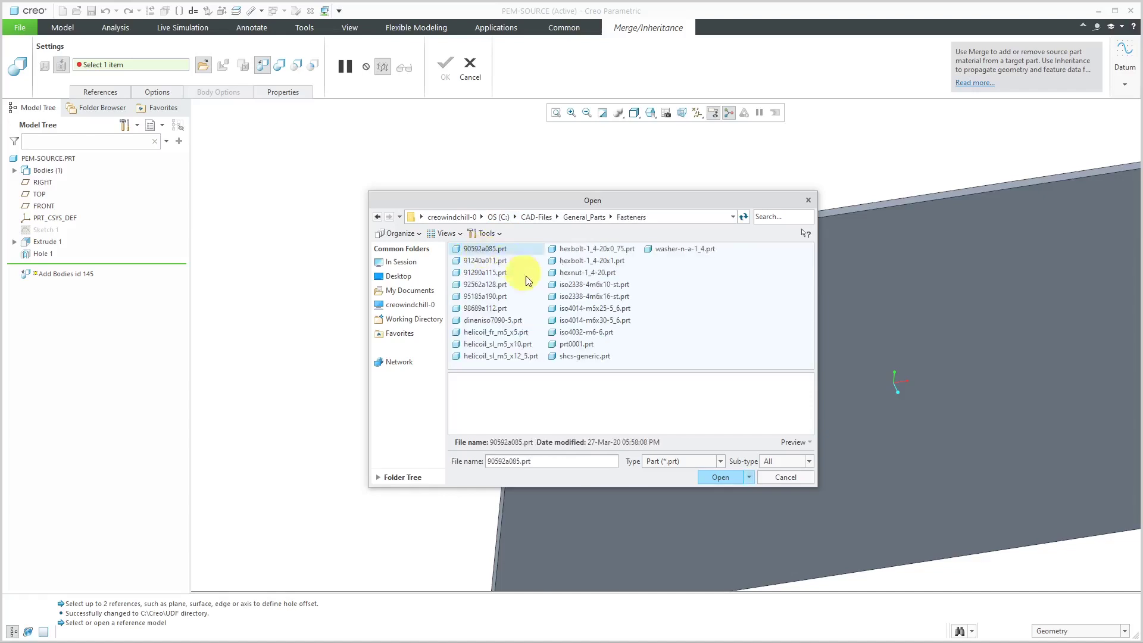
{"action": "left_click", "coordinate": [497, 297]}
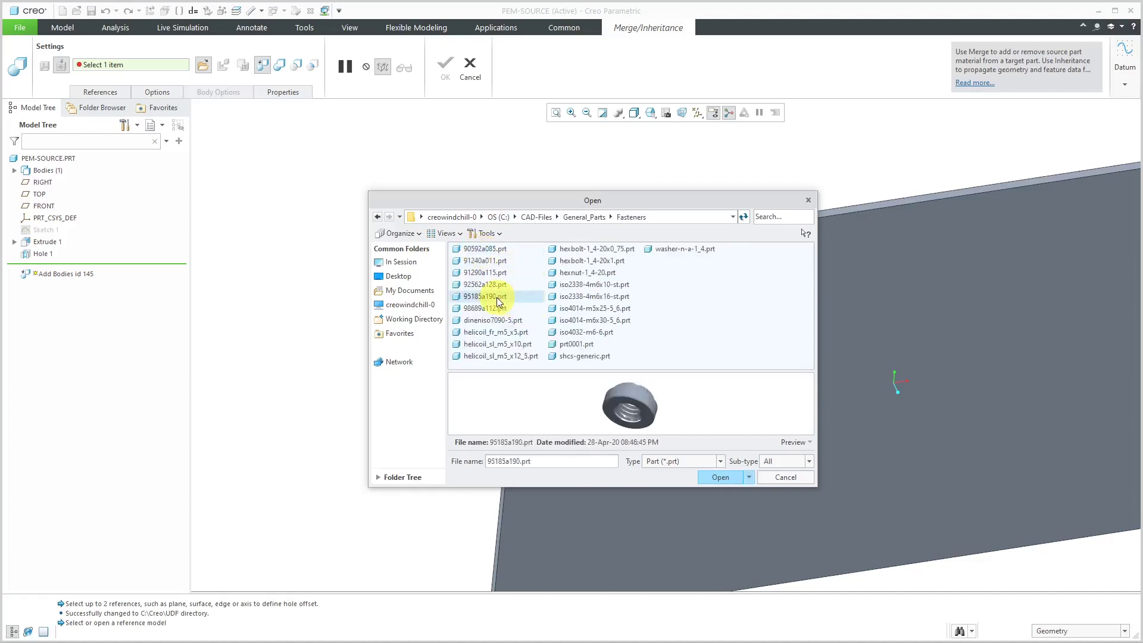
{"action": "left_click", "coordinate": [716, 474]}
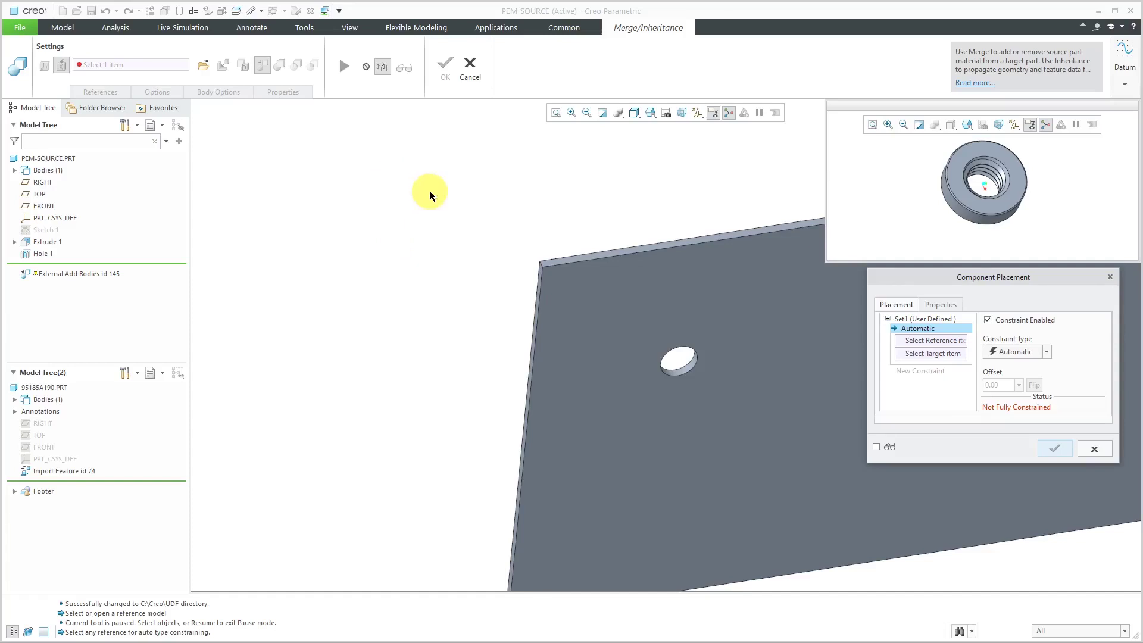
- Constrain the nut coincident to the hole and its flange to the plate face
{"action": "left_click", "coordinate": [689, 373]}
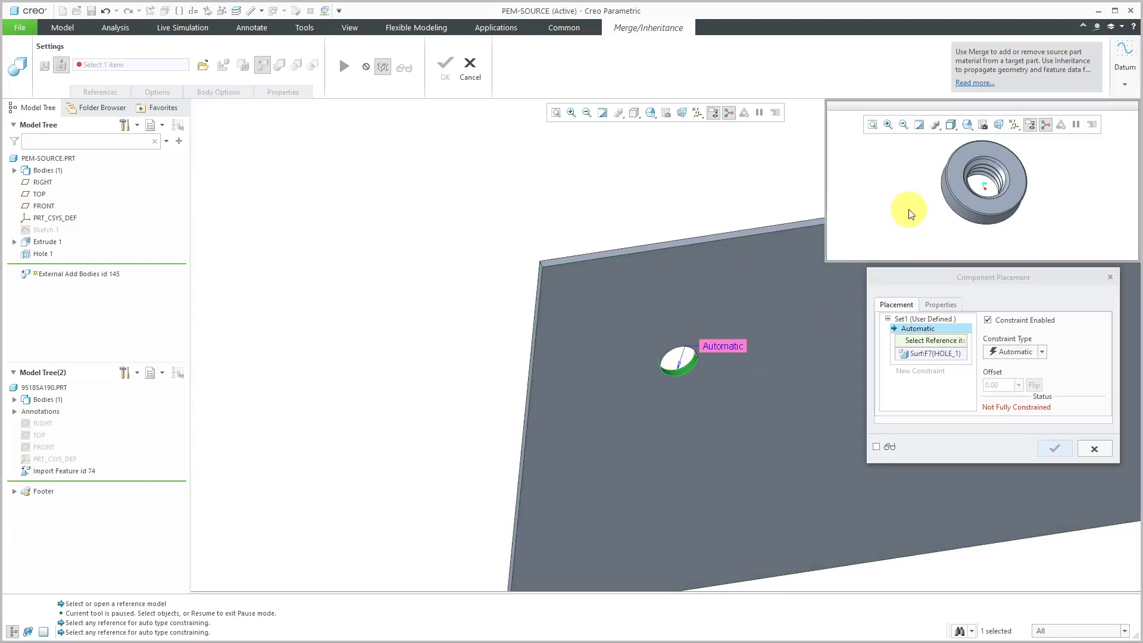
{"action": "middle_click_drag", "start_coordinate": [908, 213], "coordinate": [926, 224]}
{"action": "scroll", "coordinate": [952, 215], "scroll_direction": "up", "scroll_amount": 2}
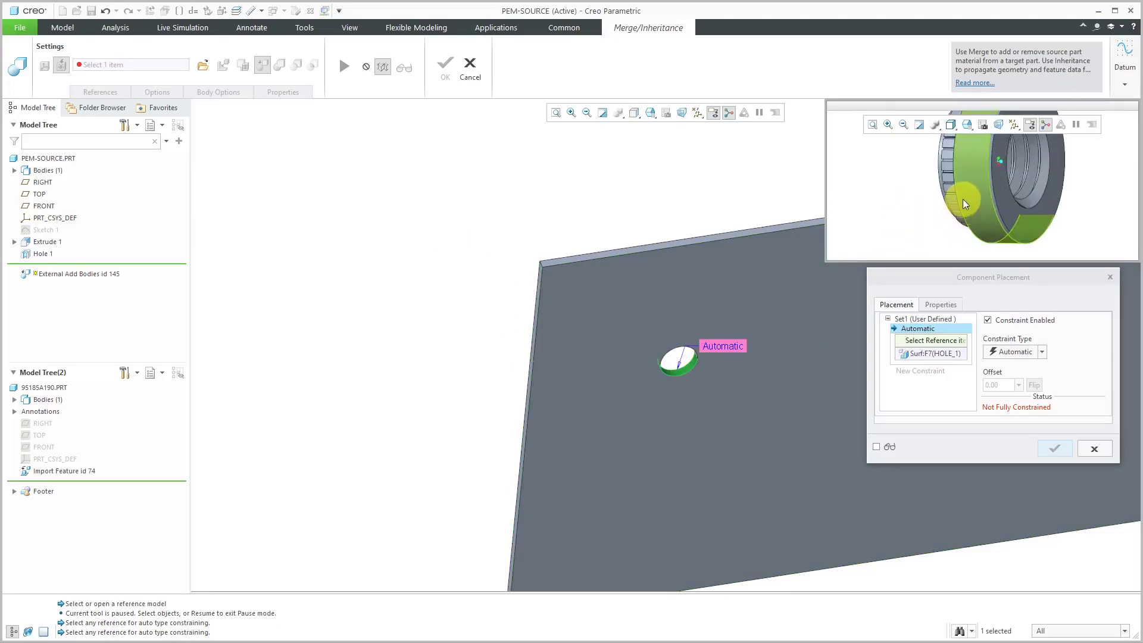
{"action": "left_click", "coordinate": [964, 197]}
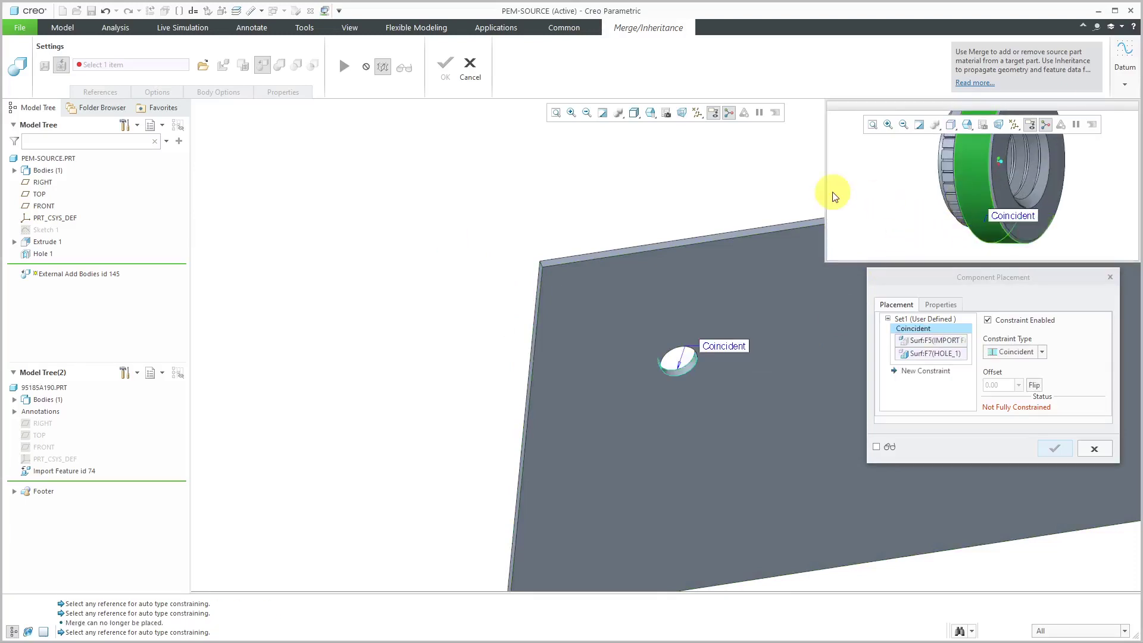
{"action": "left_click", "coordinate": [877, 447]}
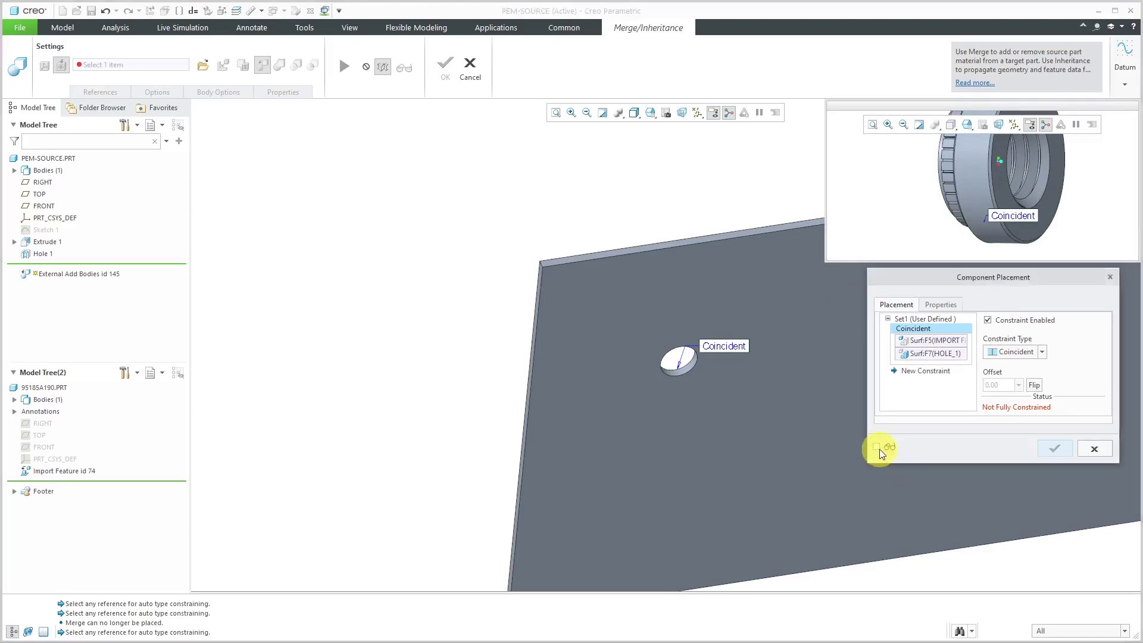
{"action": "left_click", "coordinate": [913, 375]}
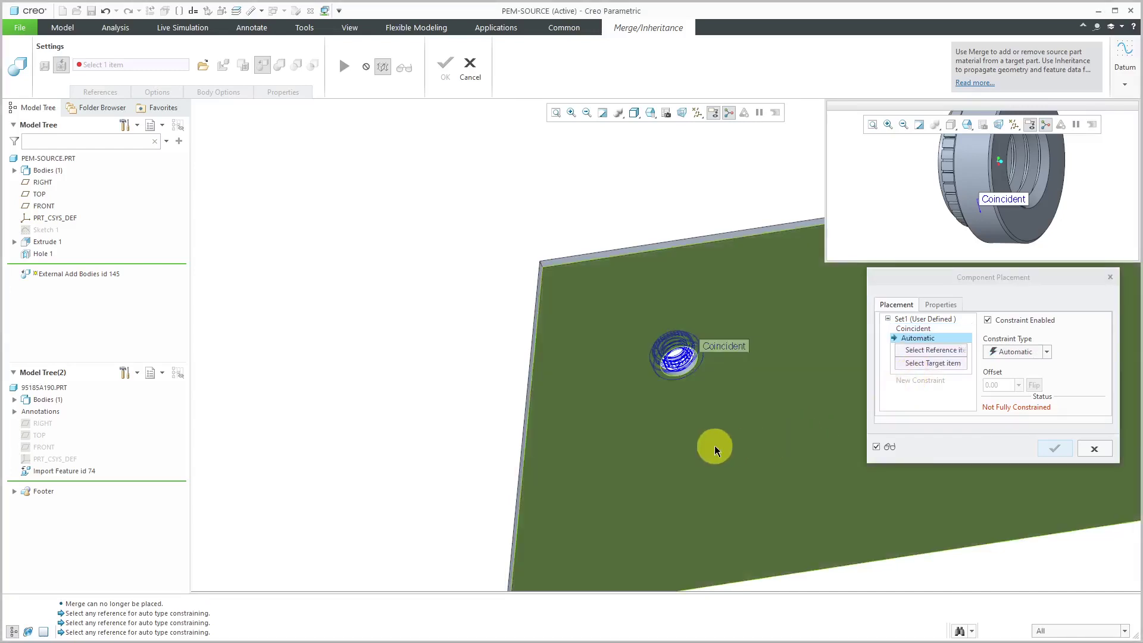
{"action": "left_click", "coordinate": [715, 445]}
{"action": "middle_click_drag", "start_coordinate": [890, 174], "coordinate": [938, 210]}
{"action": "left_click", "coordinate": [1014, 229]}
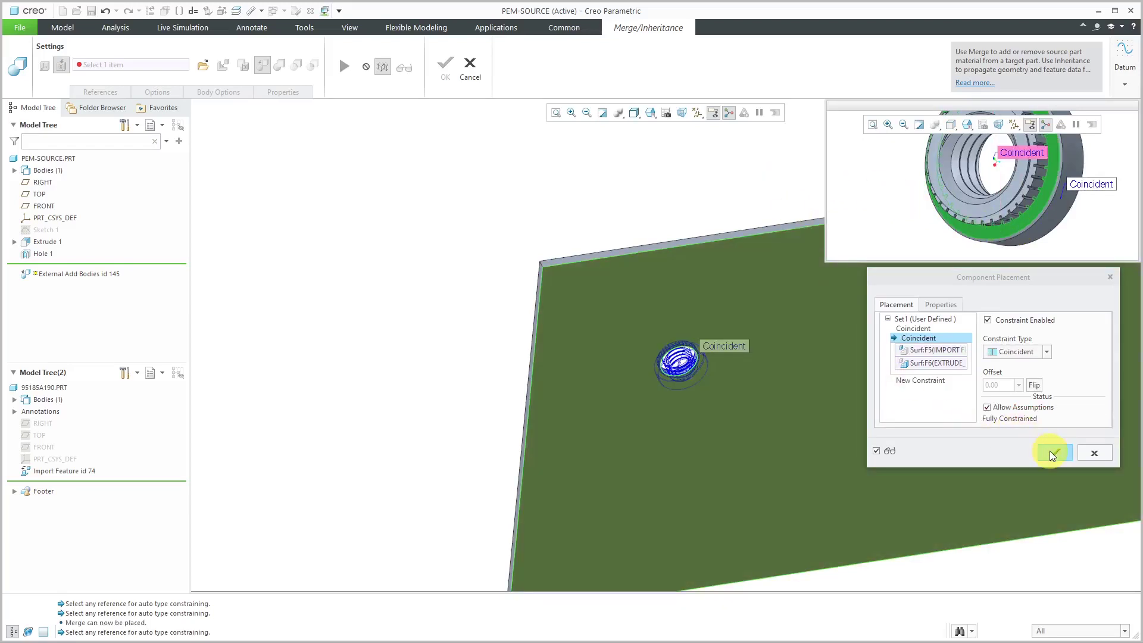
{"action": "left_click", "coordinate": [1050, 452]}
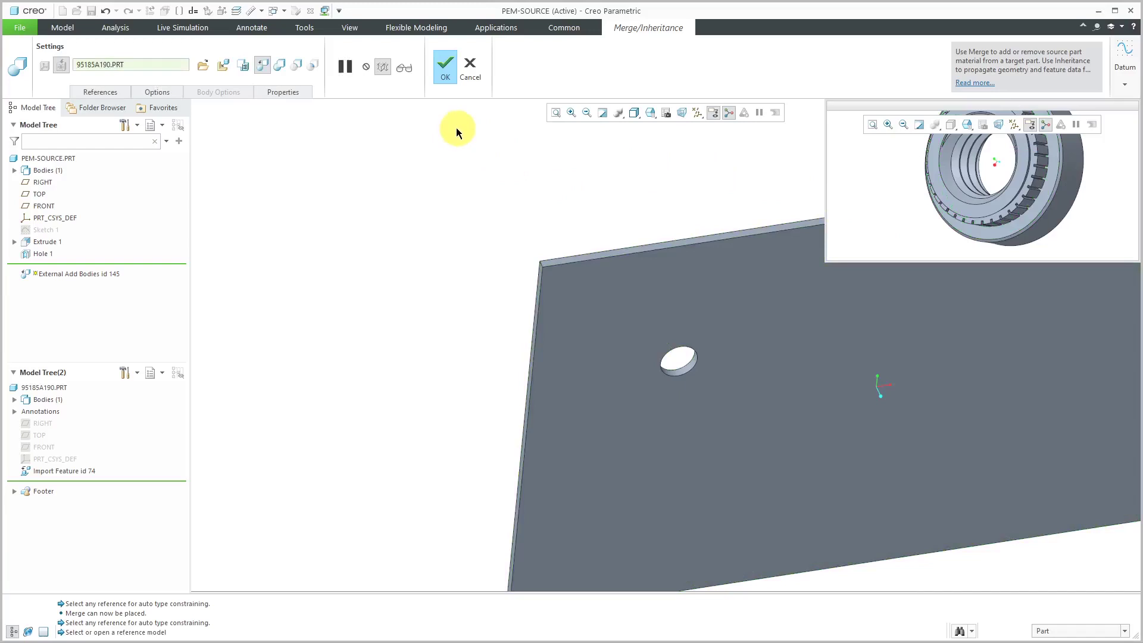
- Rename the merge feature from EXTERNAL_ADD_BODIES to MERGE-SELF-CLINCH on the Properties tab
{"action": "left_click", "coordinate": [444, 85]}
{"action": "left_click", "coordinate": [14, 170]}
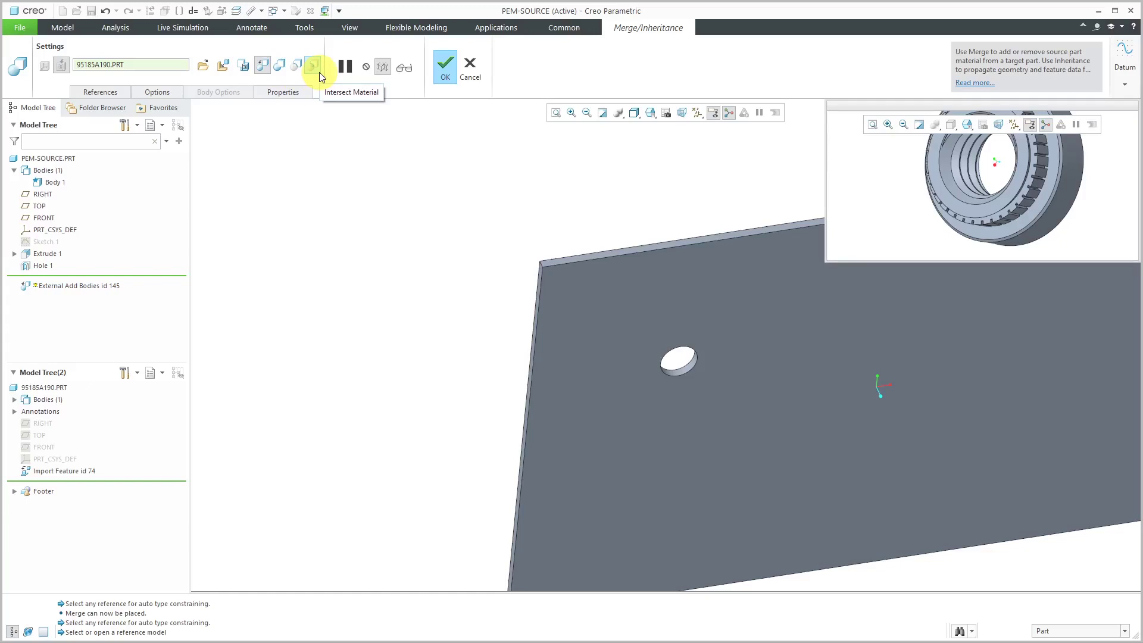
{"action": "left_click", "coordinate": [166, 93]}
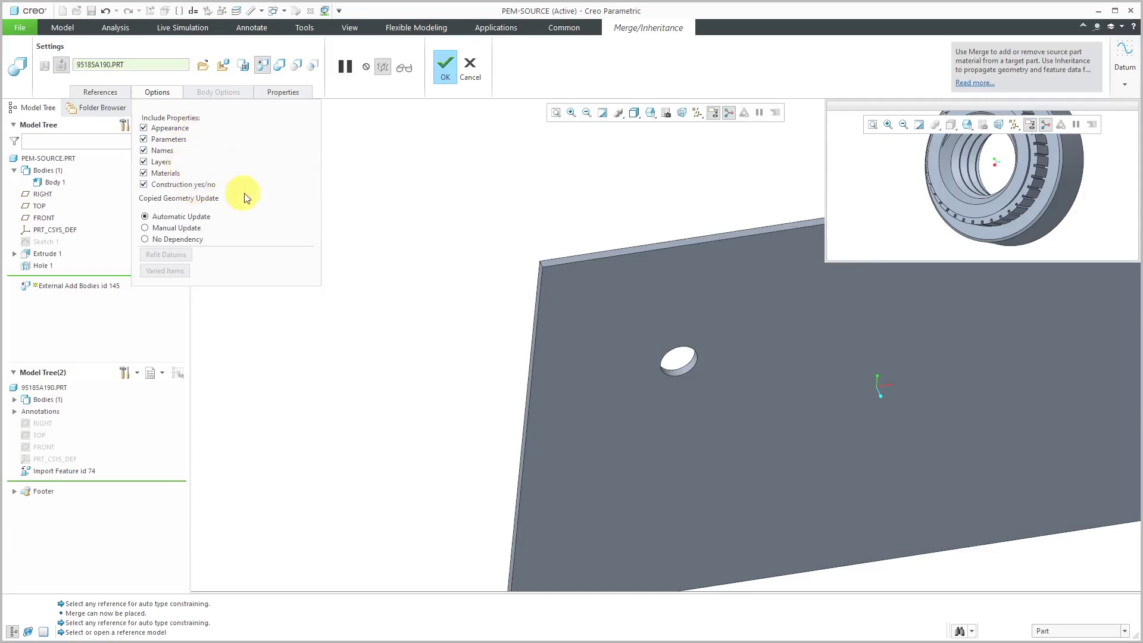
{"action": "left_click", "coordinate": [281, 93]}
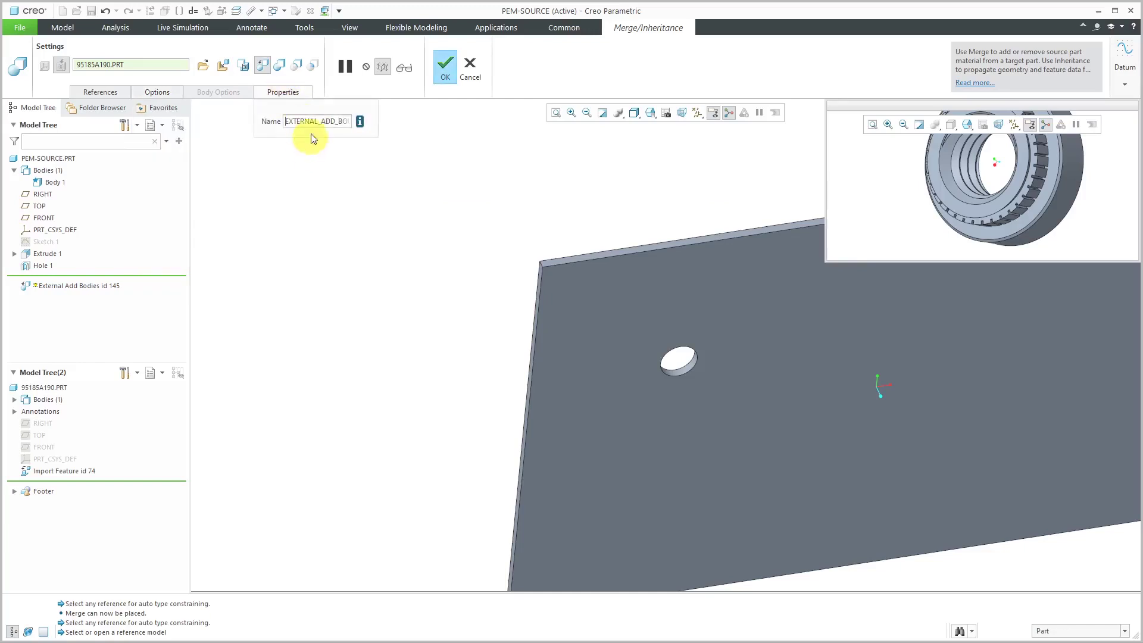
{"action": "double_click", "coordinate": [314, 122]}
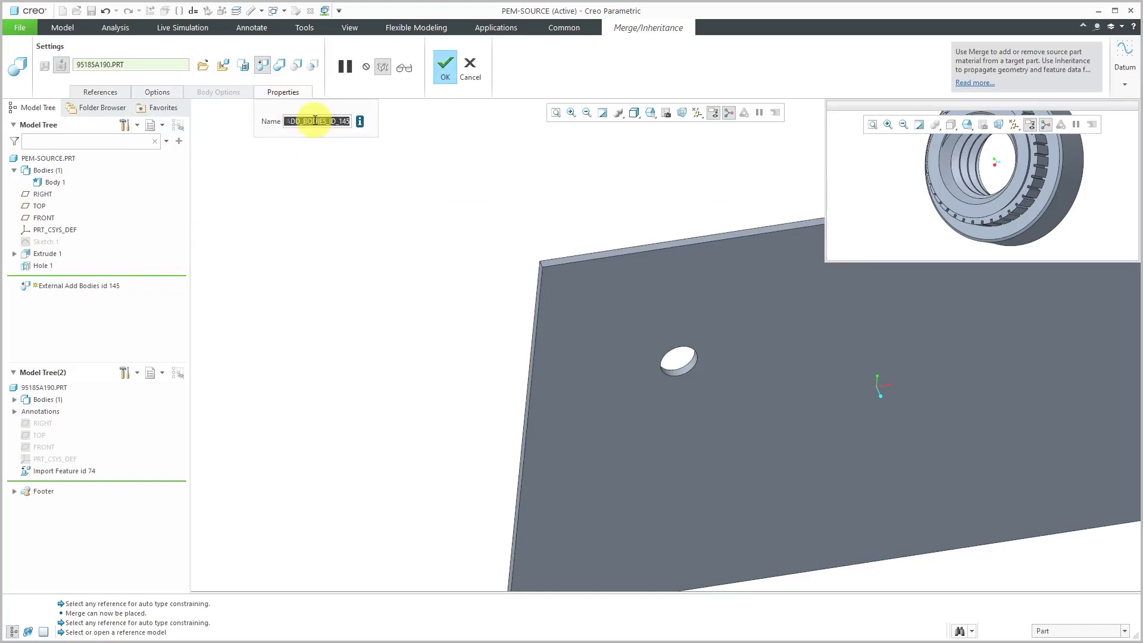
{"action": "type", "text": "merge"}
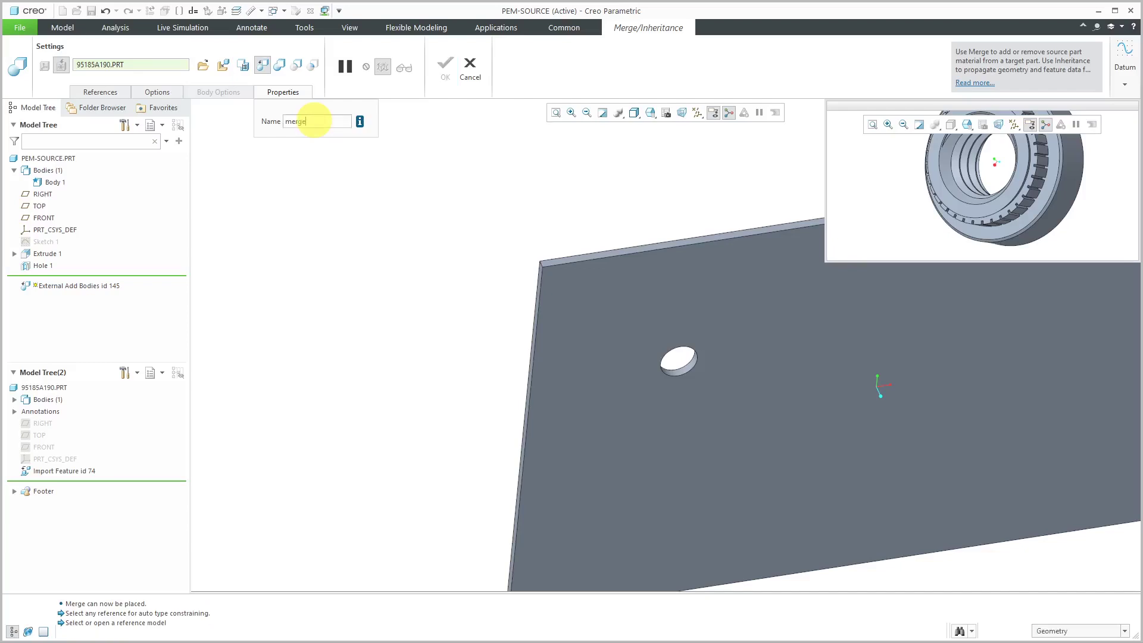
{"action": "type", "text": "-self-clinch"}
{"action": "key", "text": "Return"}
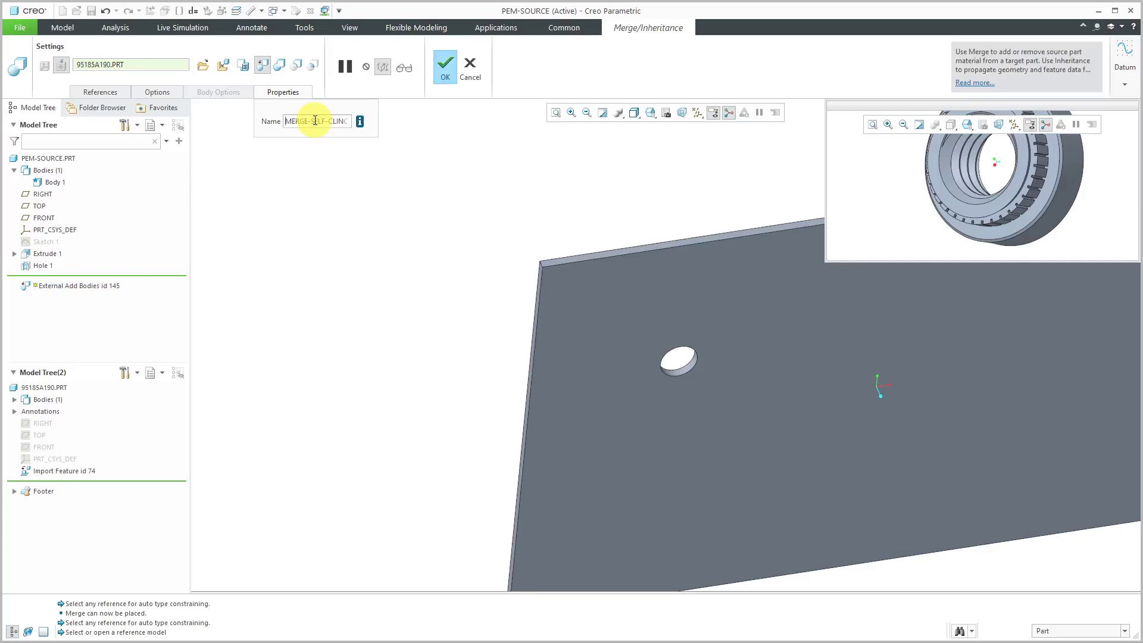
- Finish the merge, clear the selection, zoom out to the plate, and open the UDF Library
{"action": "left_click", "coordinate": [448, 72]}
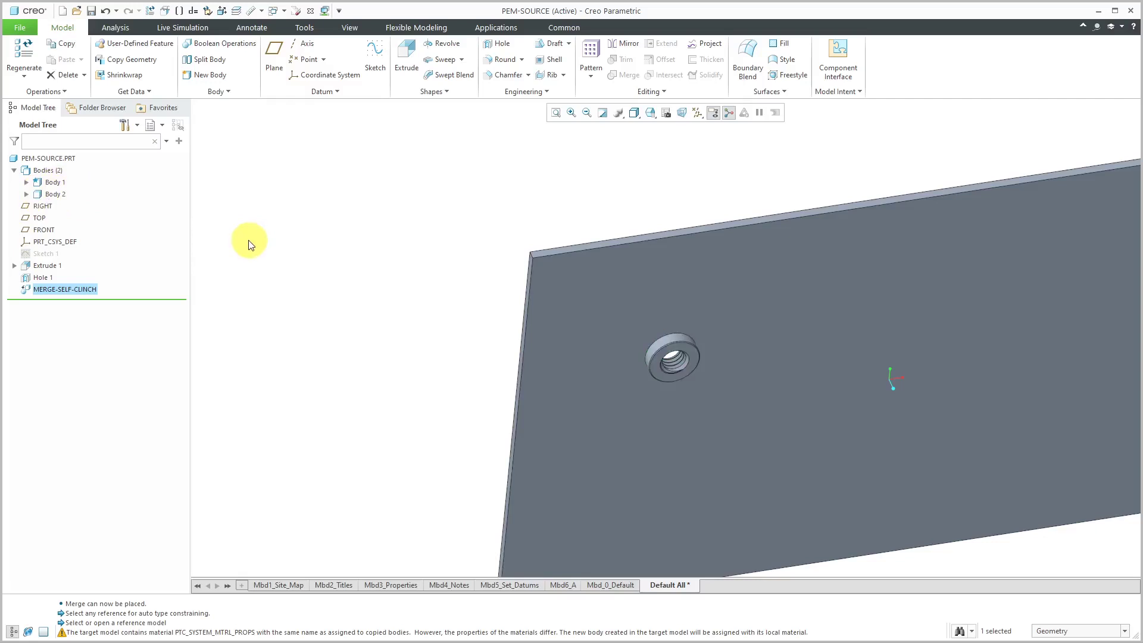
{"action": "left_click", "coordinate": [68, 291]}
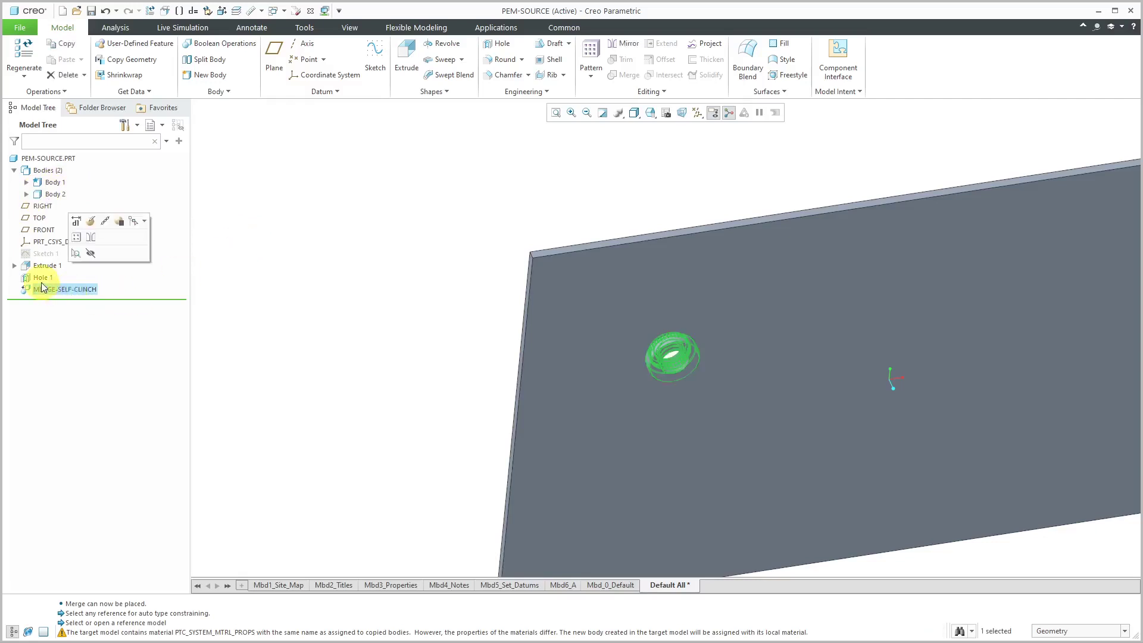
{"action": "left_click", "coordinate": [282, 248]}
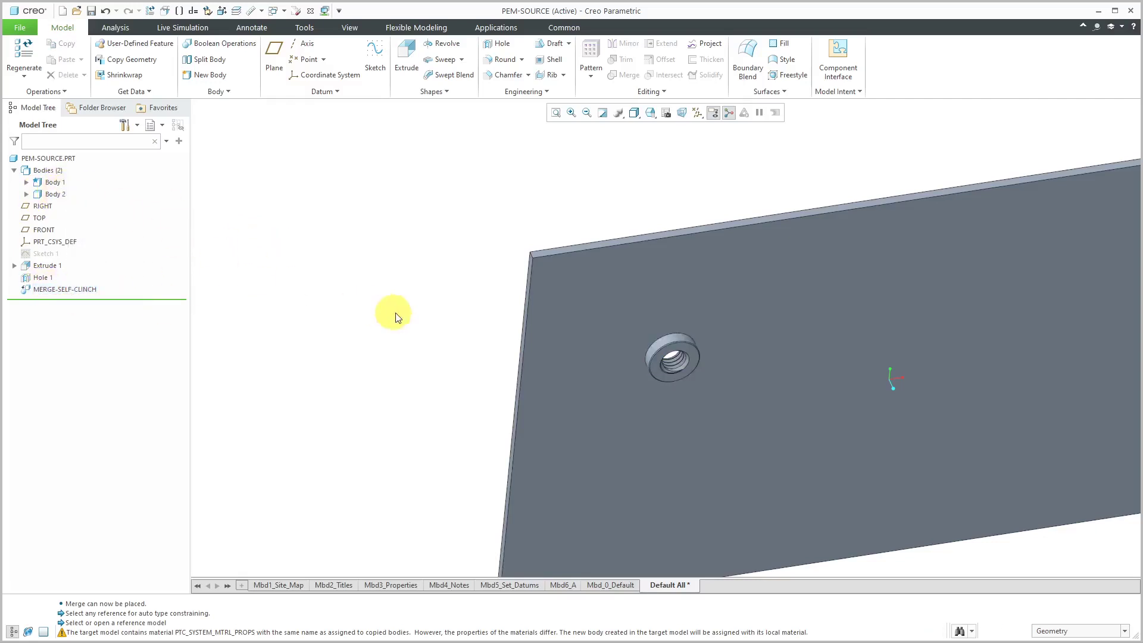
{"action": "scroll", "coordinate": [377, 306], "scroll_direction": "up", "scroll_amount": 3}
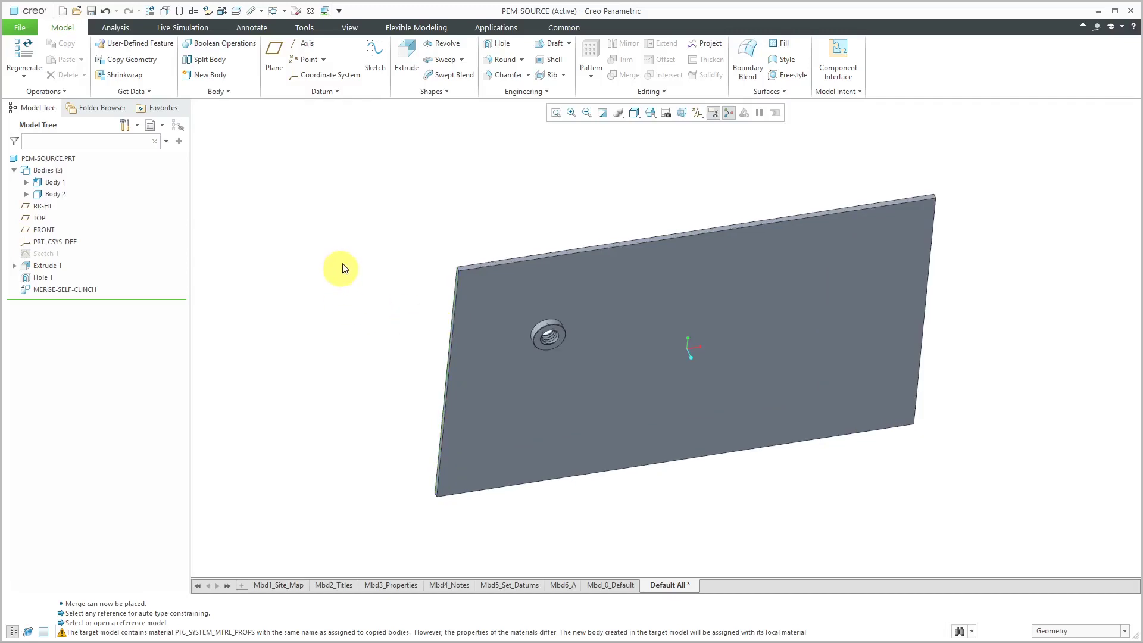
{"action": "left_click", "coordinate": [306, 28]}
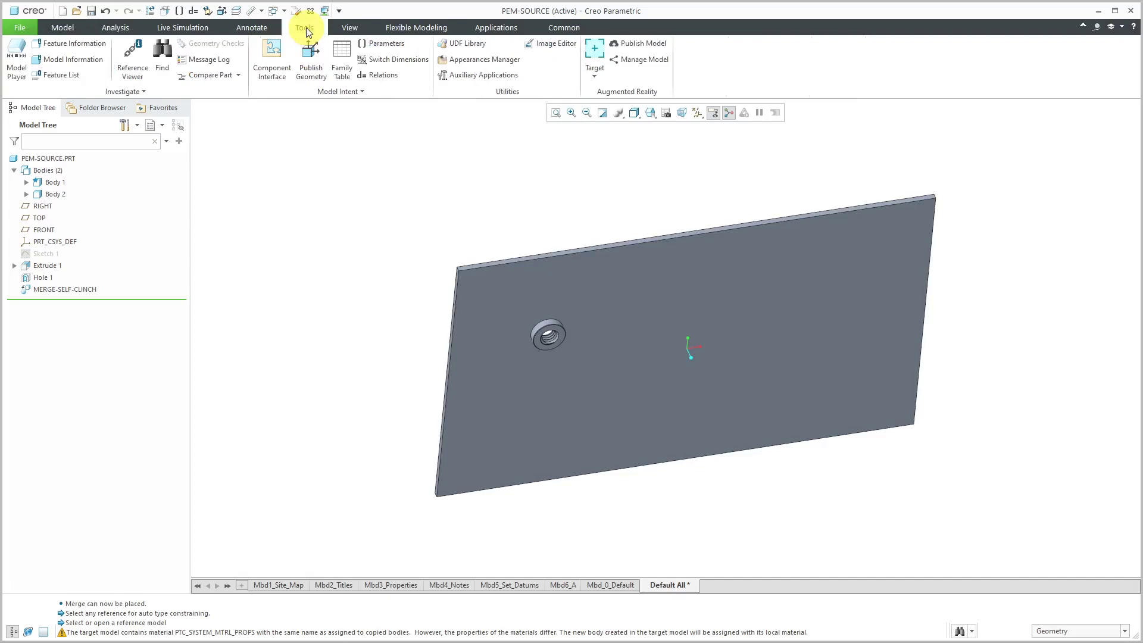
{"action": "left_click", "coordinate": [464, 48]}
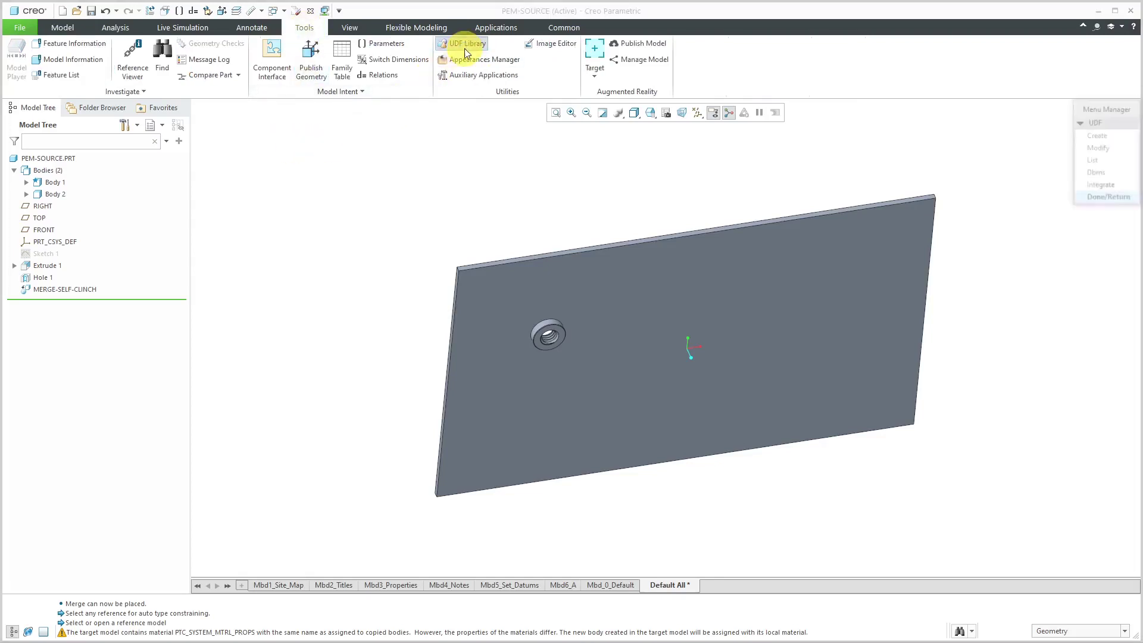
- Create a subordinate UDF named self-clinch-nut
{"action": "left_click", "coordinate": [1091, 138]}
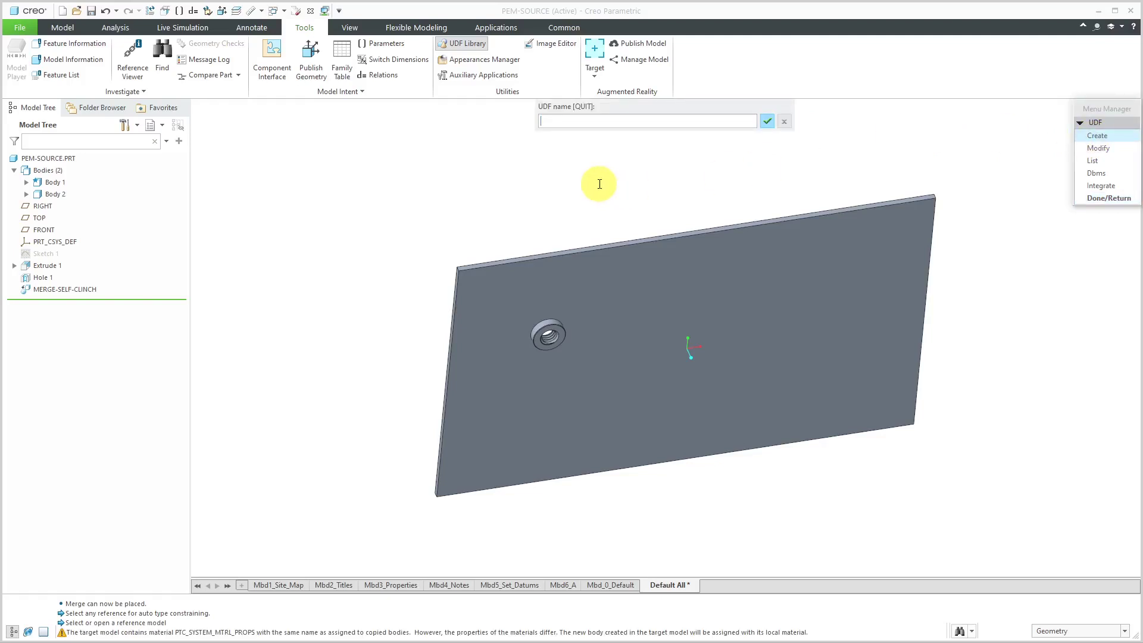
{"action": "type", "text": "self-clinch-nut"}
{"action": "key", "text": "Return"}
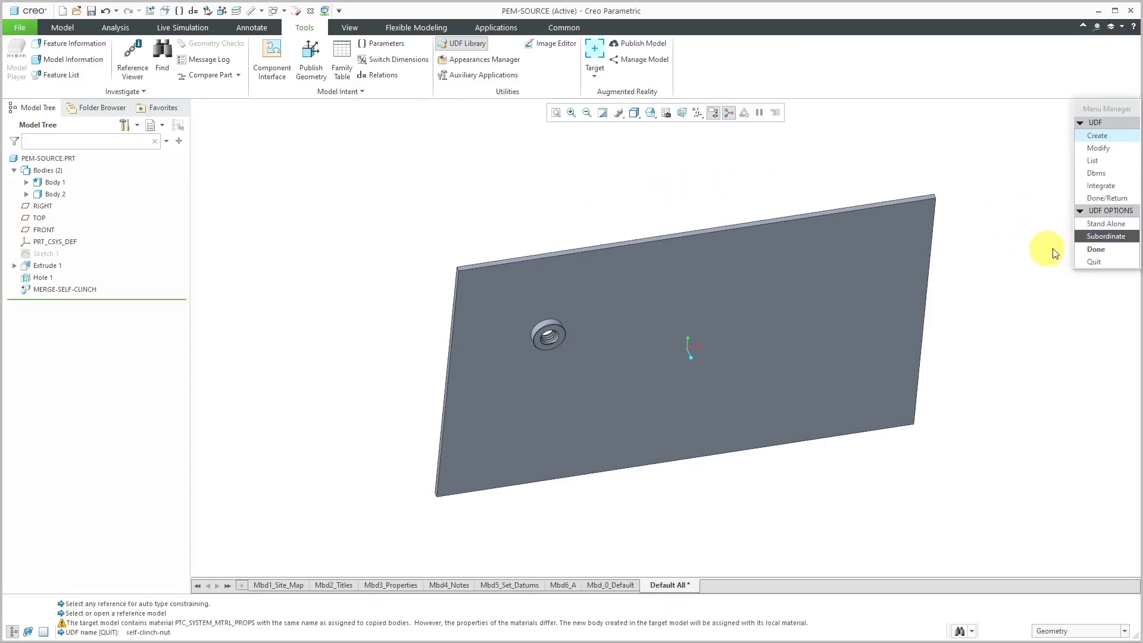
{"action": "left_click", "coordinate": [1097, 250]}
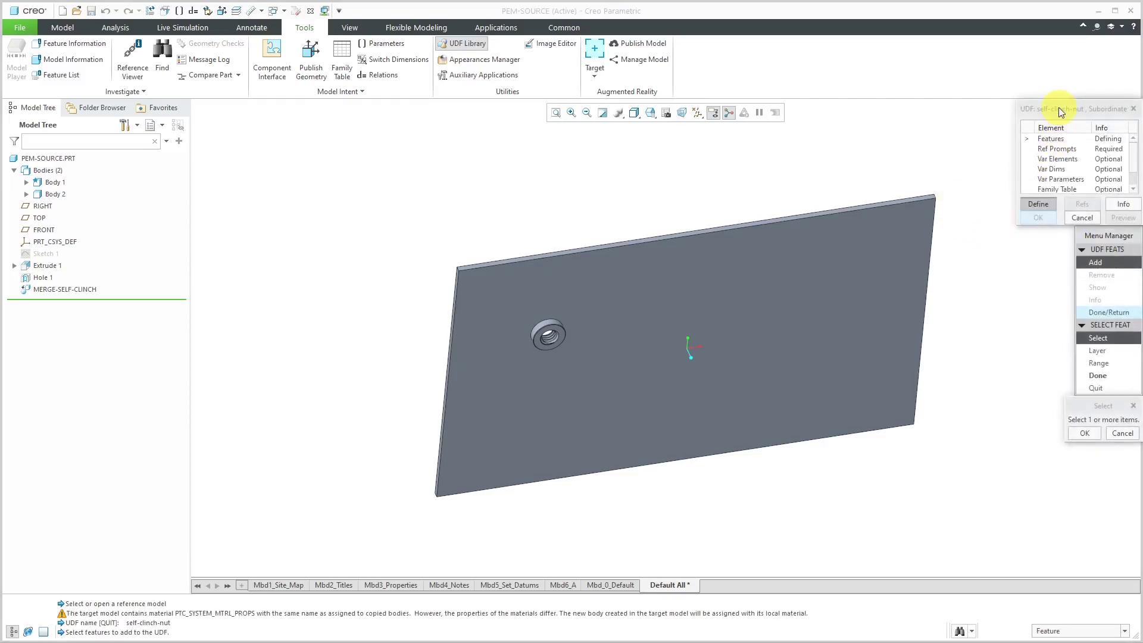
- Add MERGE-SELF-CLINCH and Hole 1 as the UDF's features
{"action": "left_click", "coordinate": [1058, 109]}
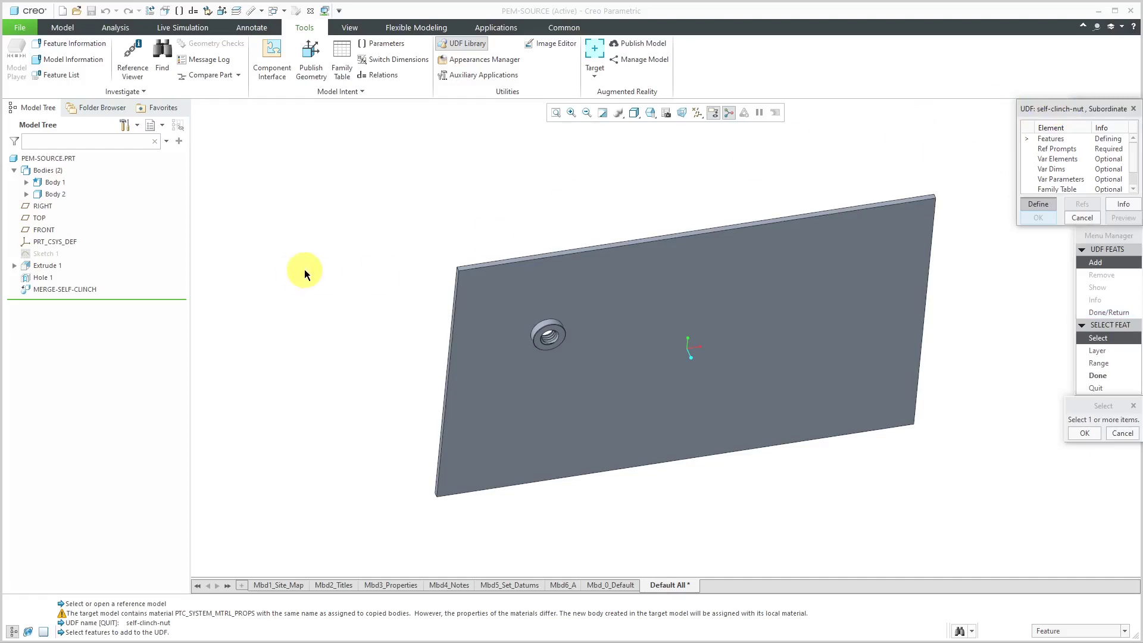
{"action": "left_click", "coordinate": [52, 290]}
{"action": "left_click", "coordinate": [43, 277], "text": "ctrl"}
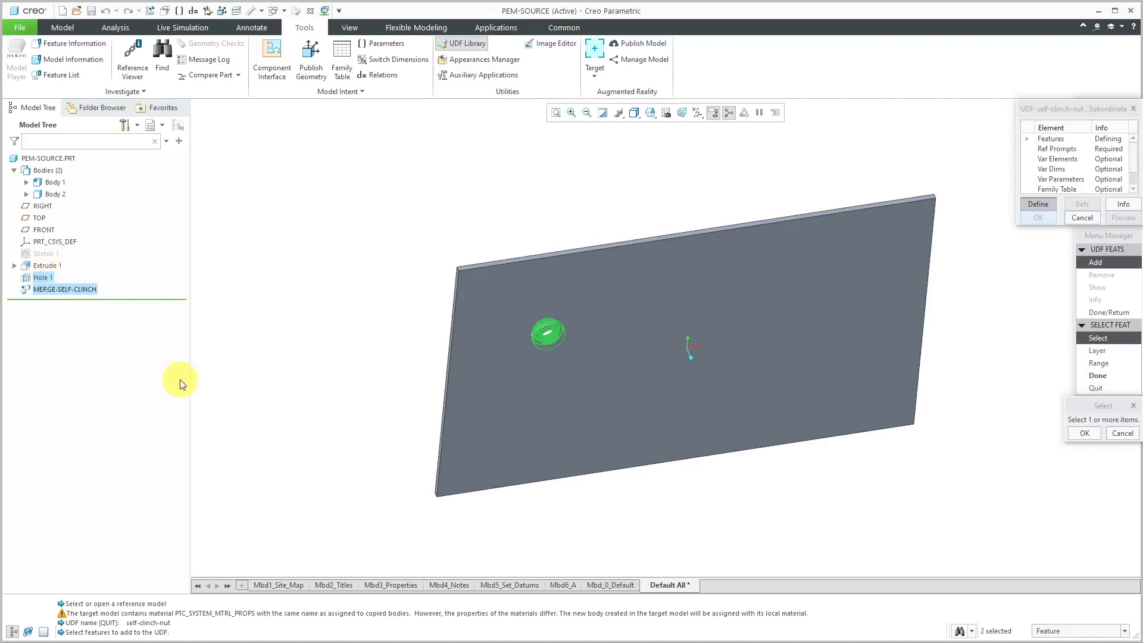
{"action": "left_click", "coordinate": [1097, 438]}
{"action": "left_click", "coordinate": [1109, 383]}
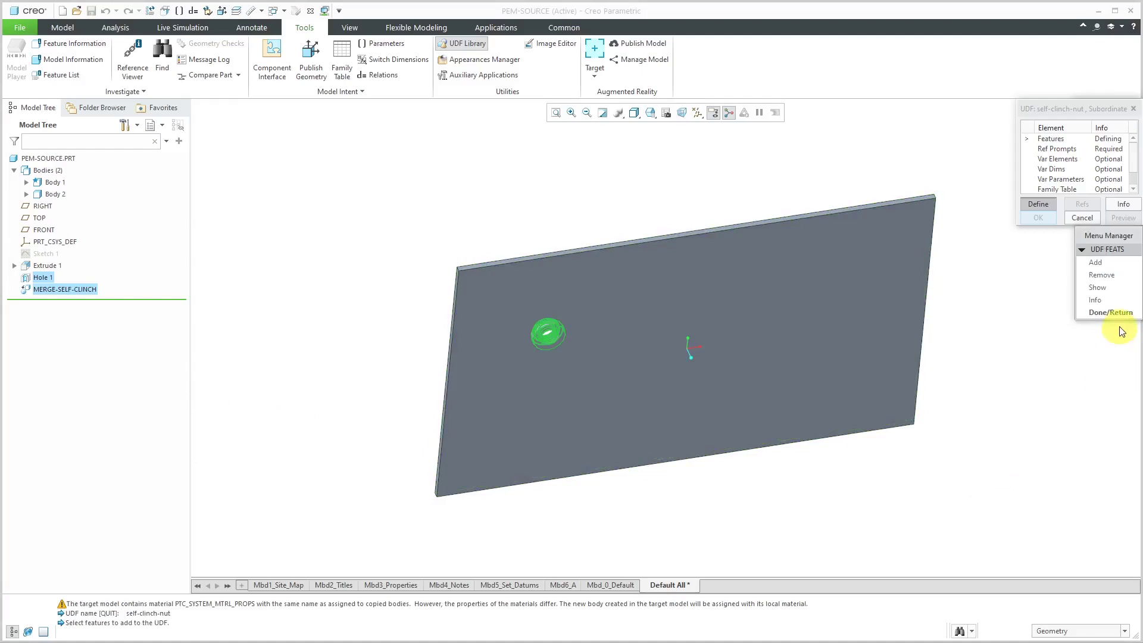
{"action": "left_click", "coordinate": [1107, 312]}
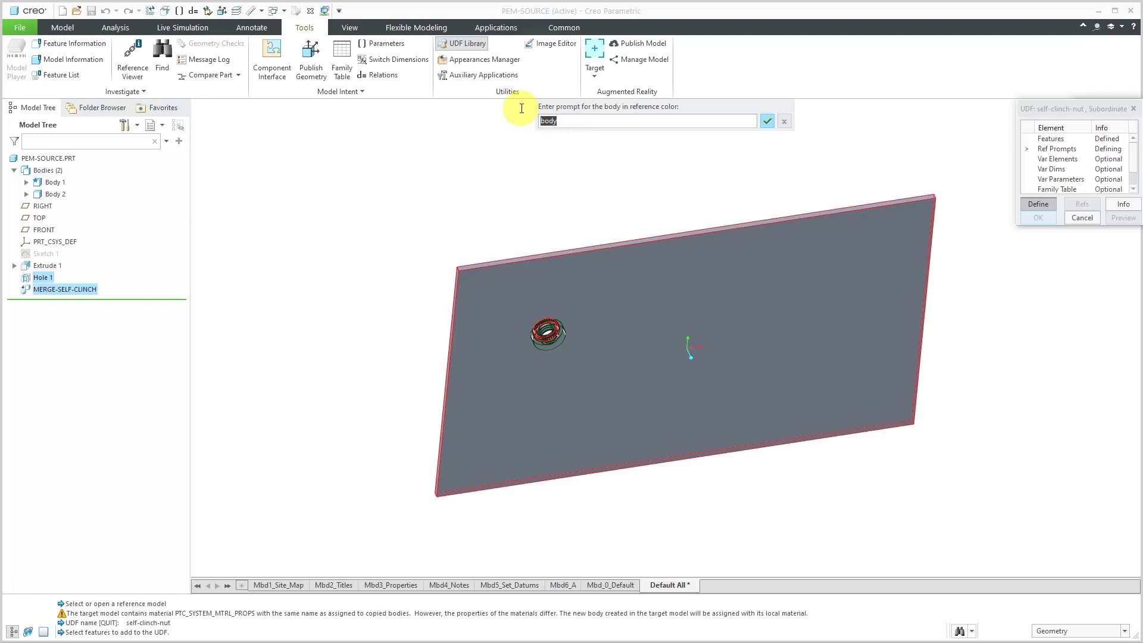
- Enter the prompts Placement Body, Placement Surface, Offset Reference 1 and Offset Reference 2
{"action": "type", "text": "Placement Body"}
{"action": "key", "text": "Return"}
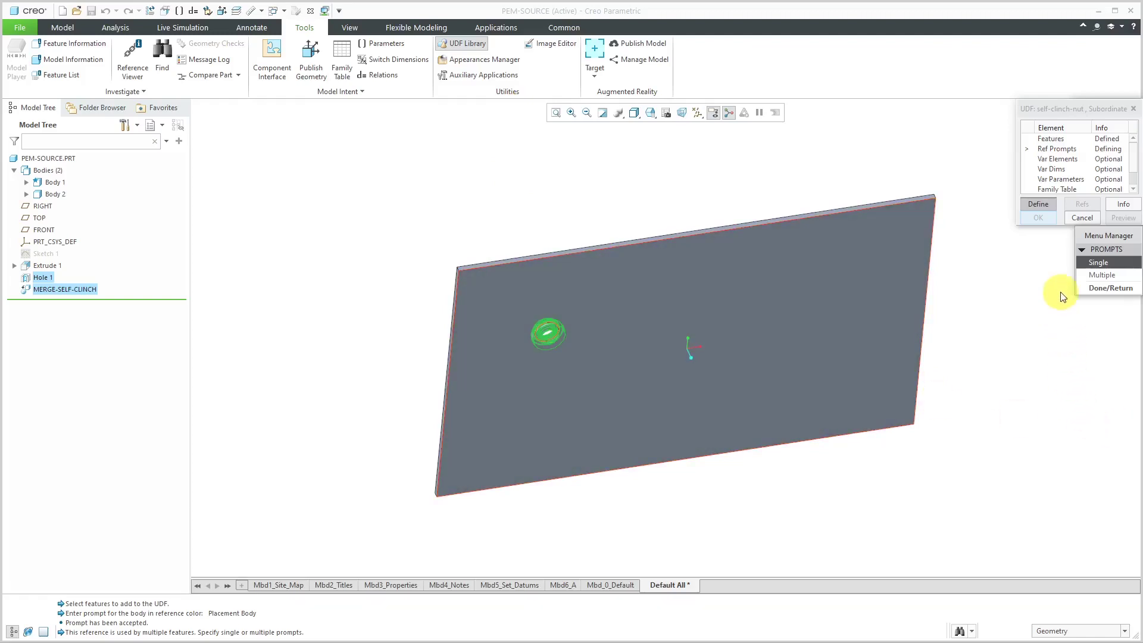
{"action": "left_click", "coordinate": [1091, 287]}
{"action": "type", "text": "Placement"}
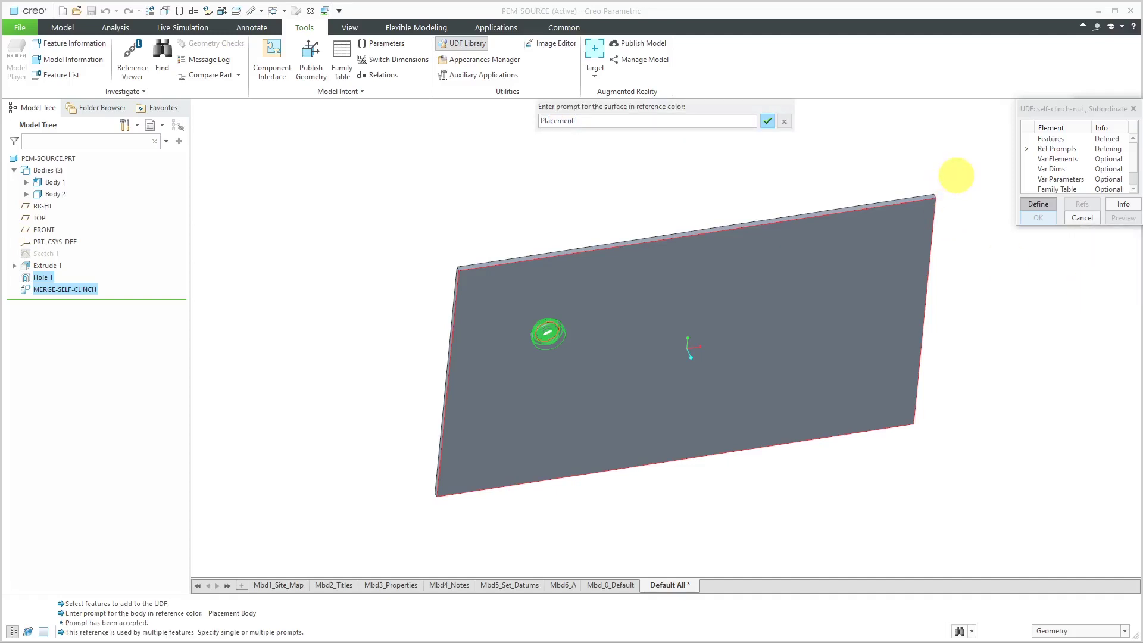
{"action": "type", "text": " Surface"}
{"action": "key", "text": "Return"}
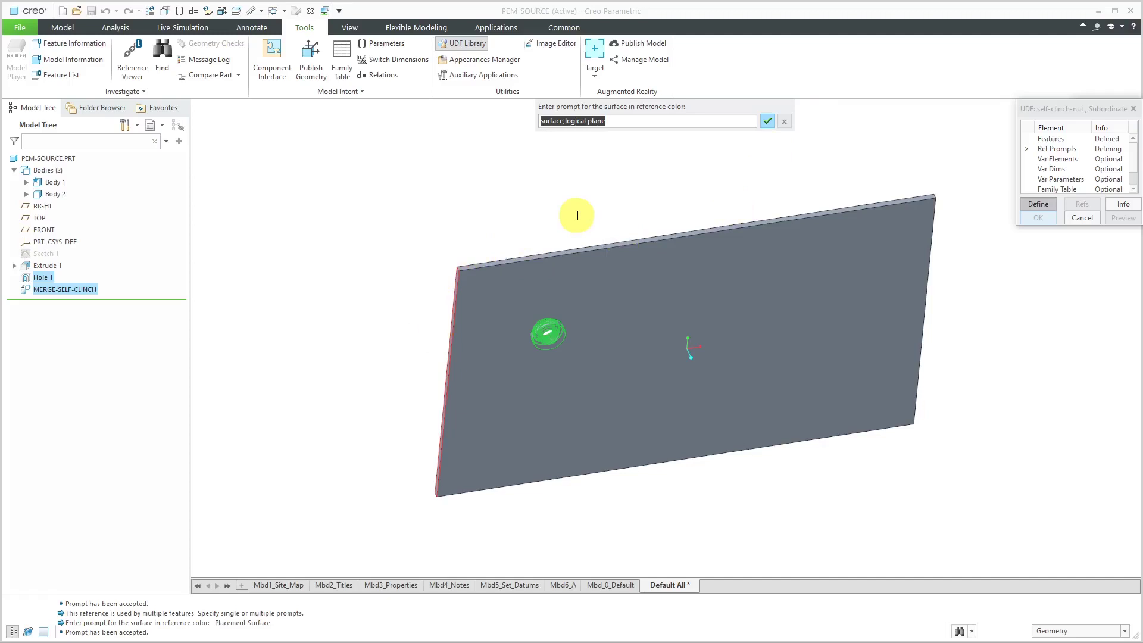
{"action": "type", "text": "Offset Reference 1"}
{"action": "key", "text": "Return"}
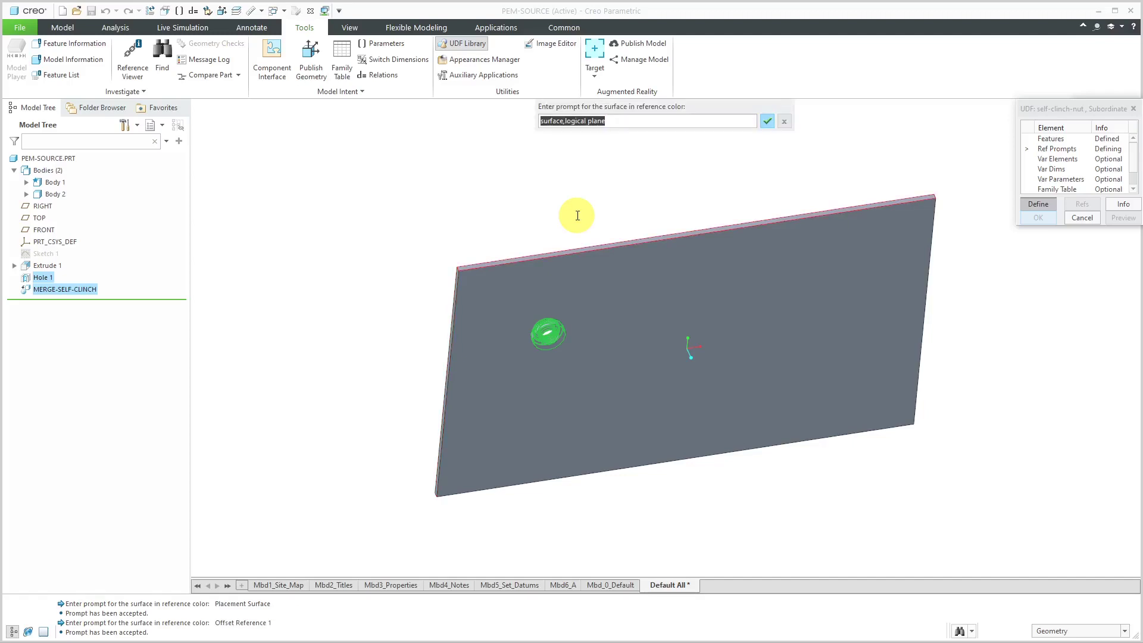
{"action": "type", "text": "Offset Reference 2"}
{"action": "key", "text": "Return"}
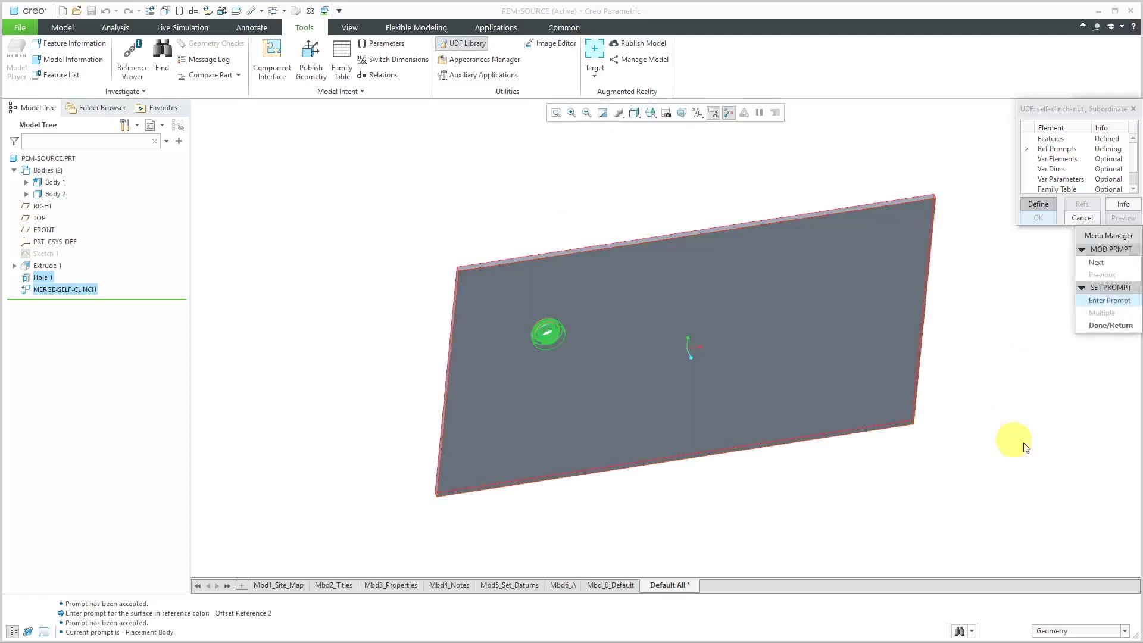
{"action": "left_click", "coordinate": [1094, 328]}
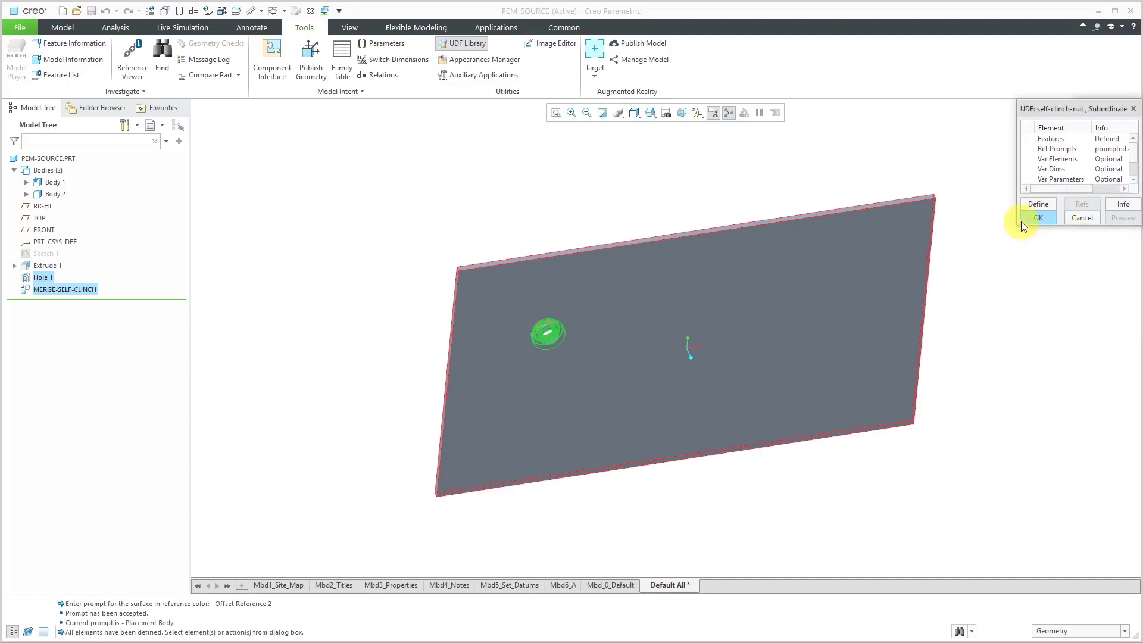
- Mark both 1.00 offset dimensions as variable dimensions of the UDF
{"action": "left_click_drag", "start_coordinate": [1017, 226], "coordinate": [973, 284]}
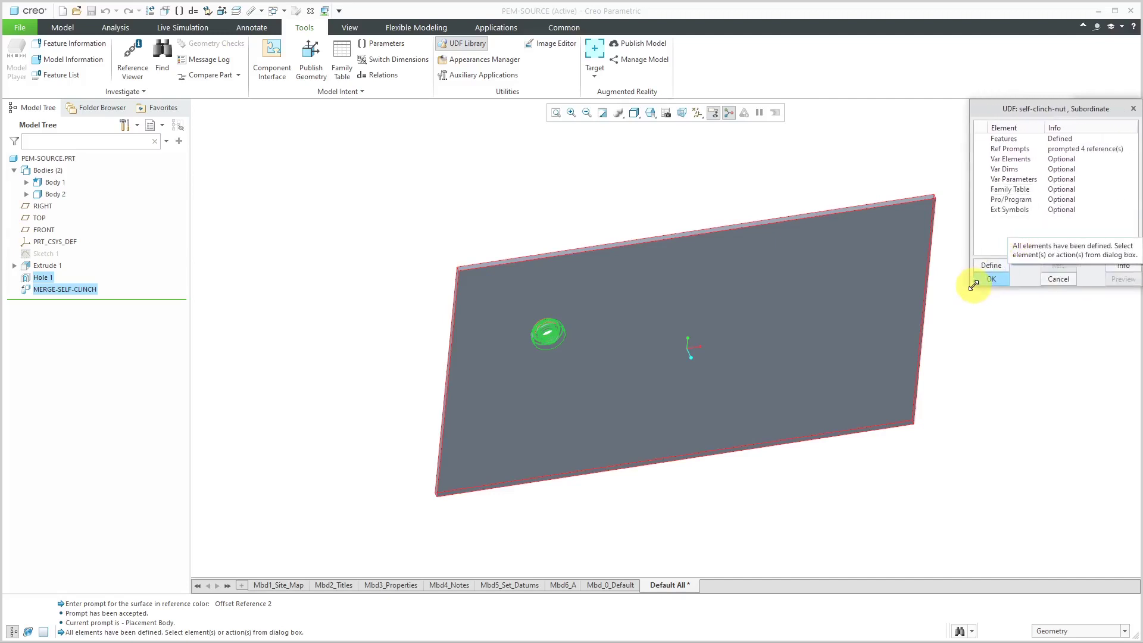
{"action": "double_click", "coordinate": [1004, 169]}
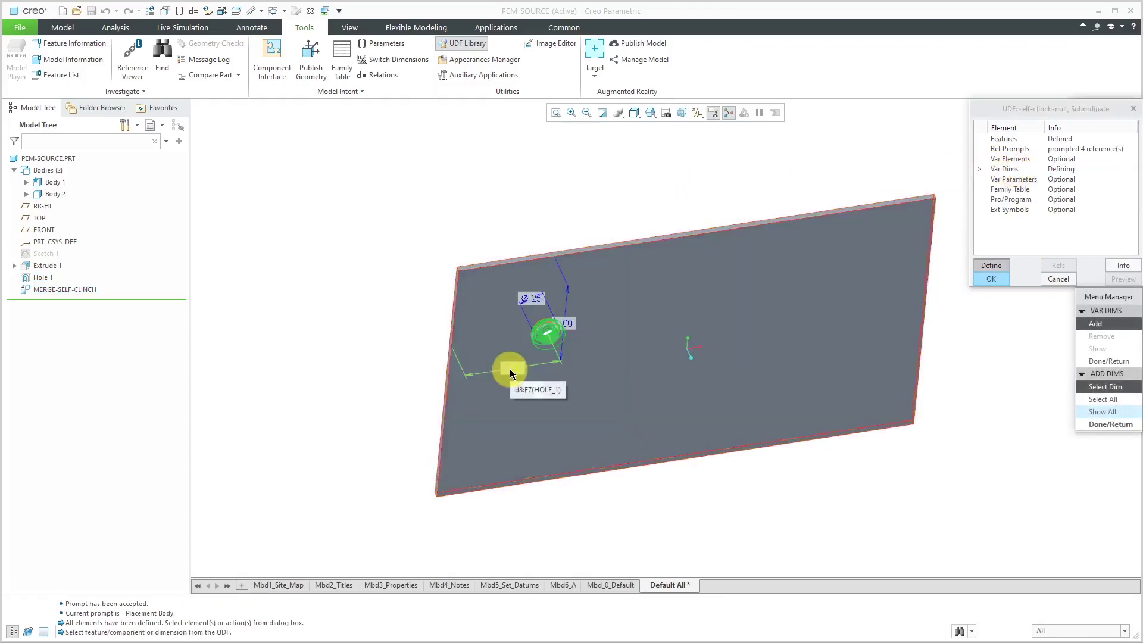
{"action": "left_click", "coordinate": [509, 370]}
{"action": "left_click", "coordinate": [574, 327]}
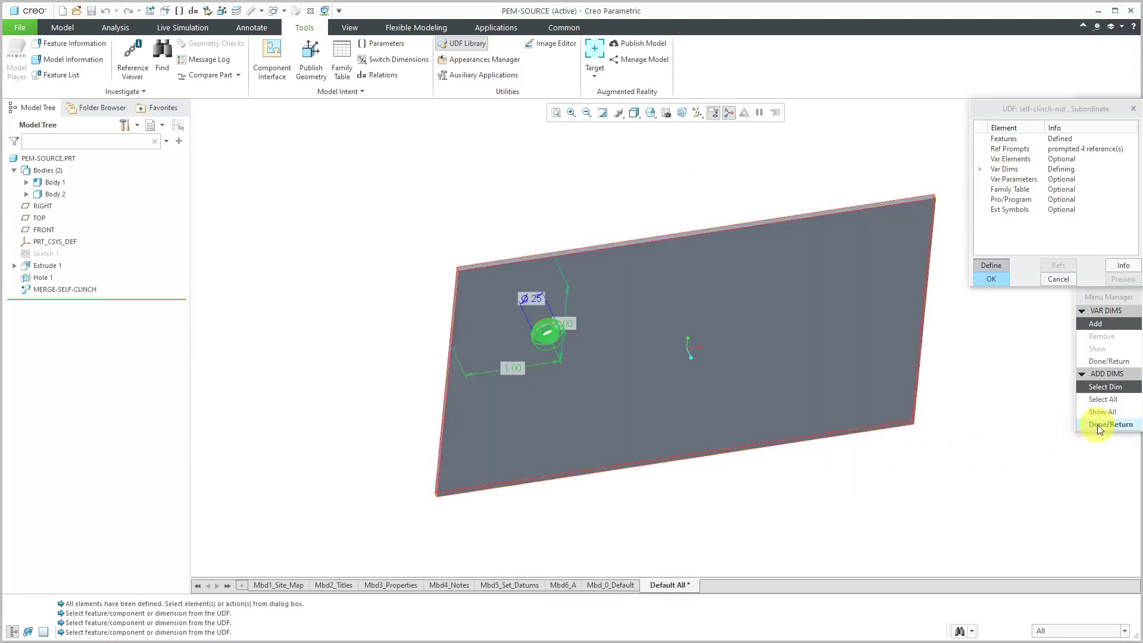
{"action": "left_click", "coordinate": [1109, 361]}
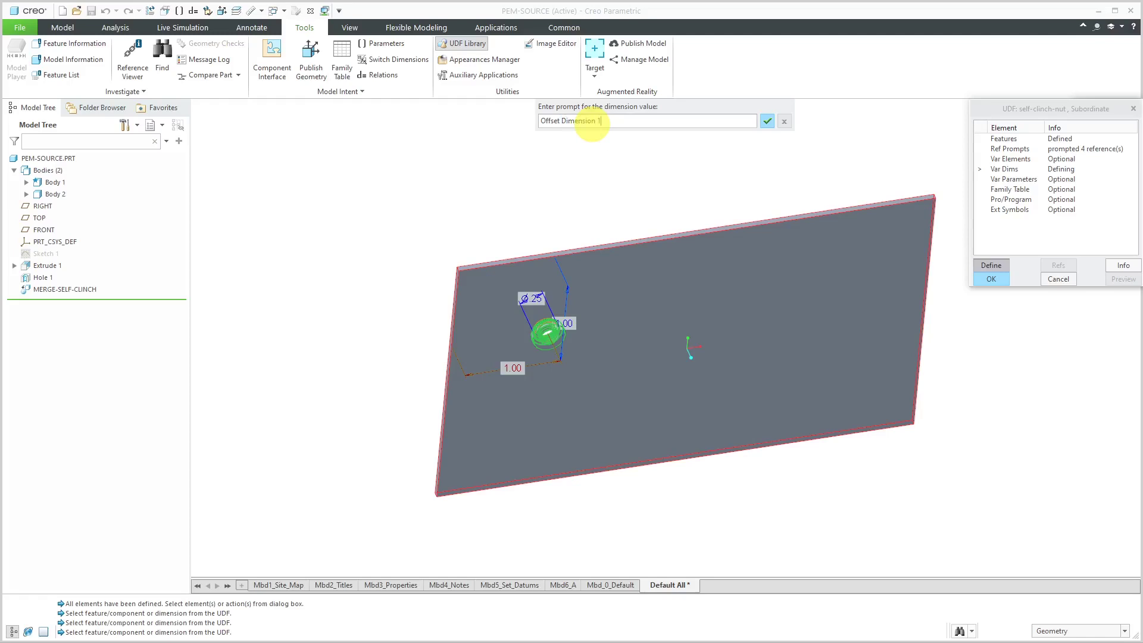
- Prompt them as 'Offset Dimension 1' and 'Offset Dimension 2' and store the self-clinch-nut UDF
{"action": "key", "text": "Return"}
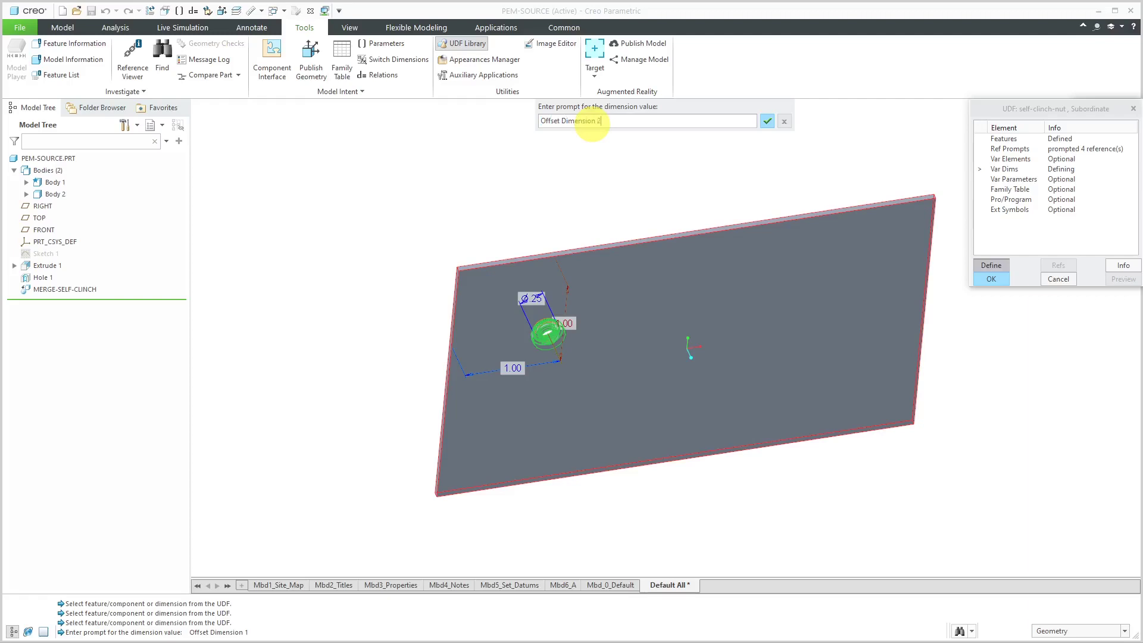
{"action": "type", "text": "Offset Dimension 2"}
{"action": "key", "text": "Return"}
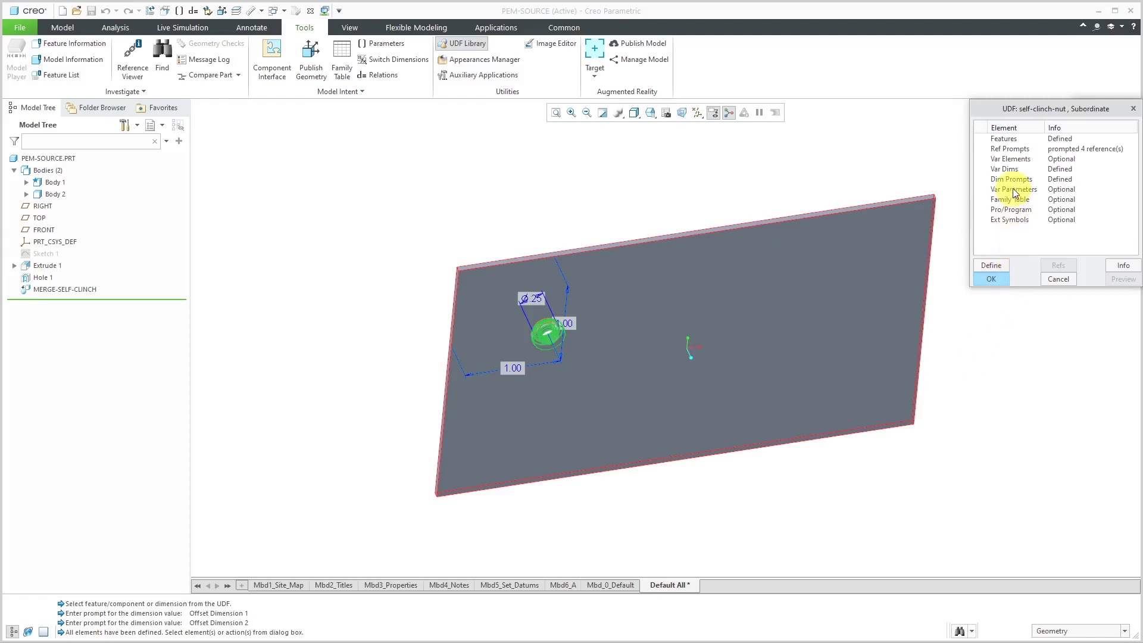
{"action": "left_click", "coordinate": [991, 278]}
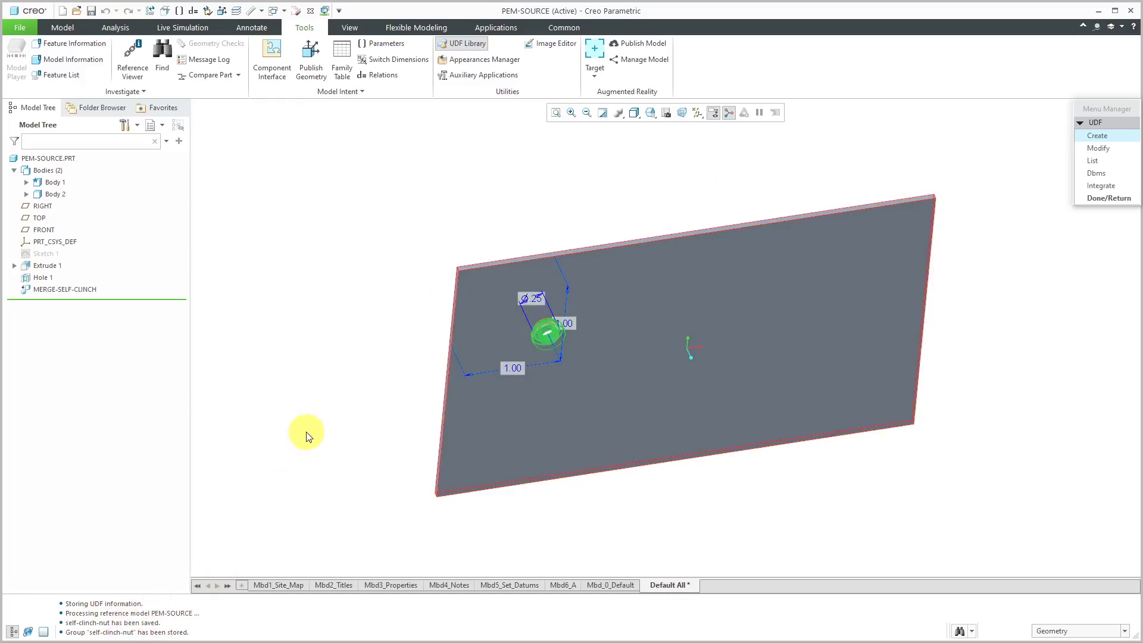
- Close the UDF library and create a new part named TRAY
{"action": "left_click", "coordinate": [1095, 198]}
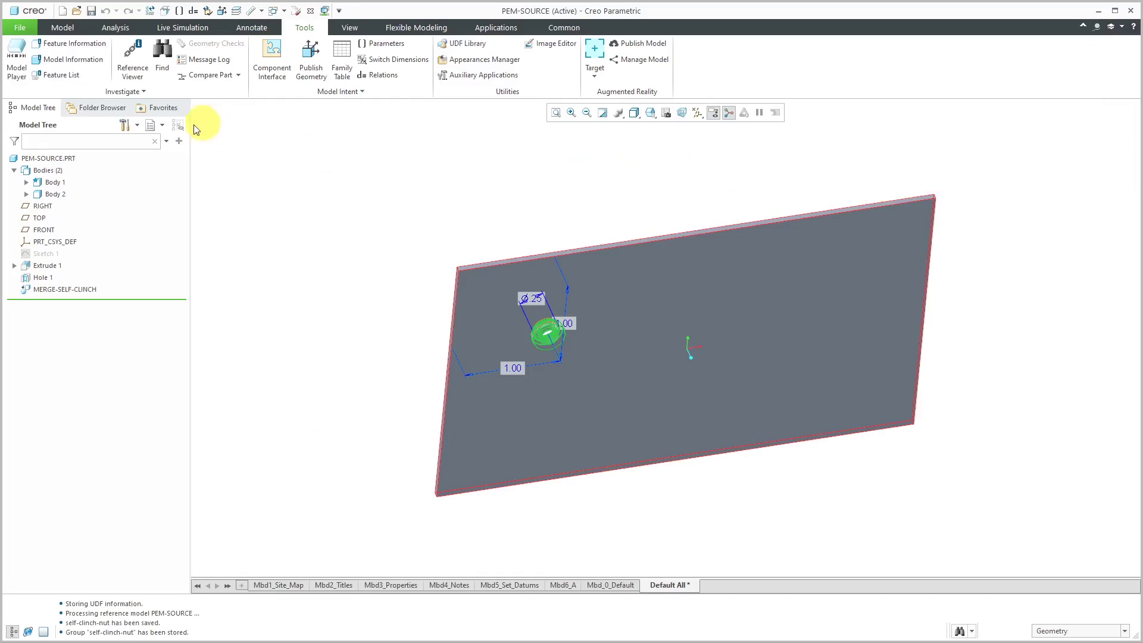
{"action": "left_click", "coordinate": [68, 13]}
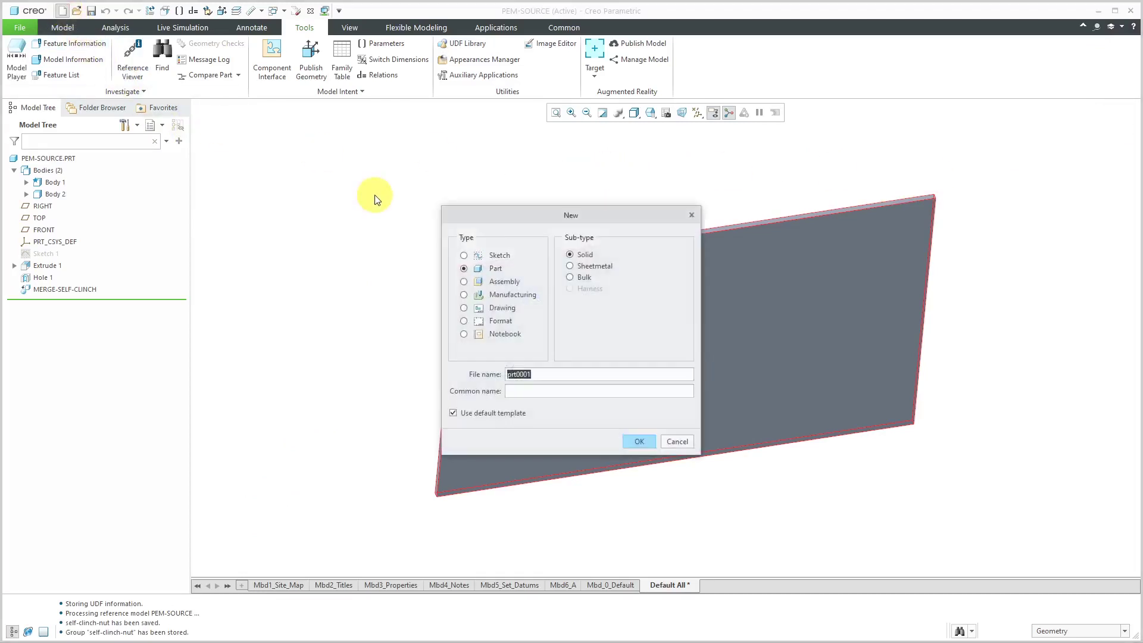
{"action": "type", "text": "tray"}
{"action": "key", "text": "Return"}
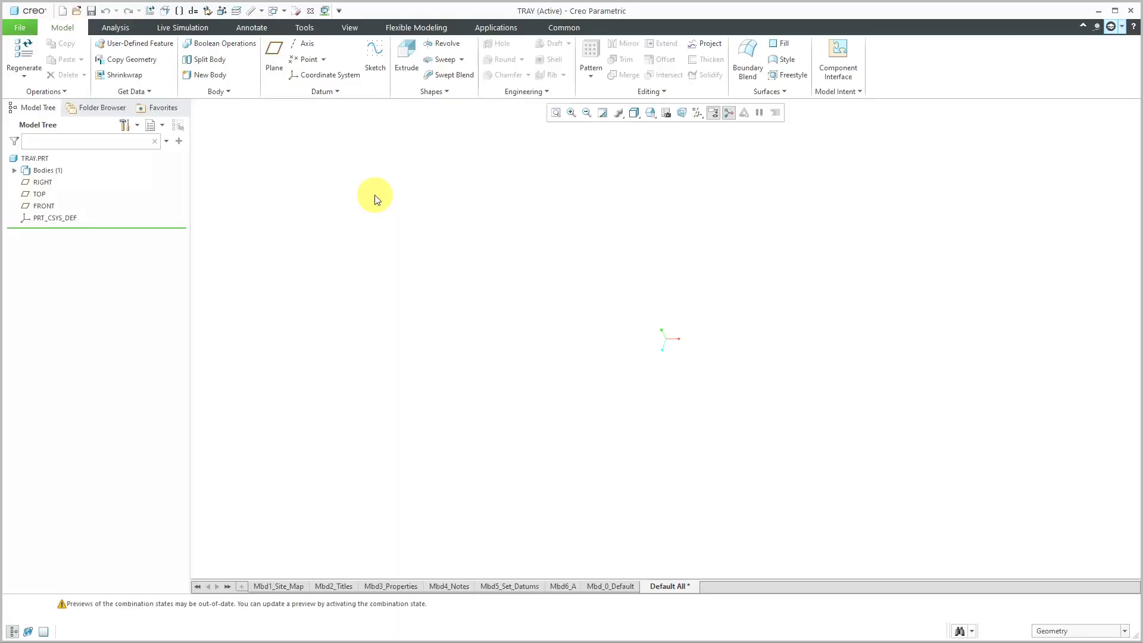
- Start a sketch on the FRONT datum plane, oriented flat to the screen
{"action": "left_click", "coordinate": [44, 206]}
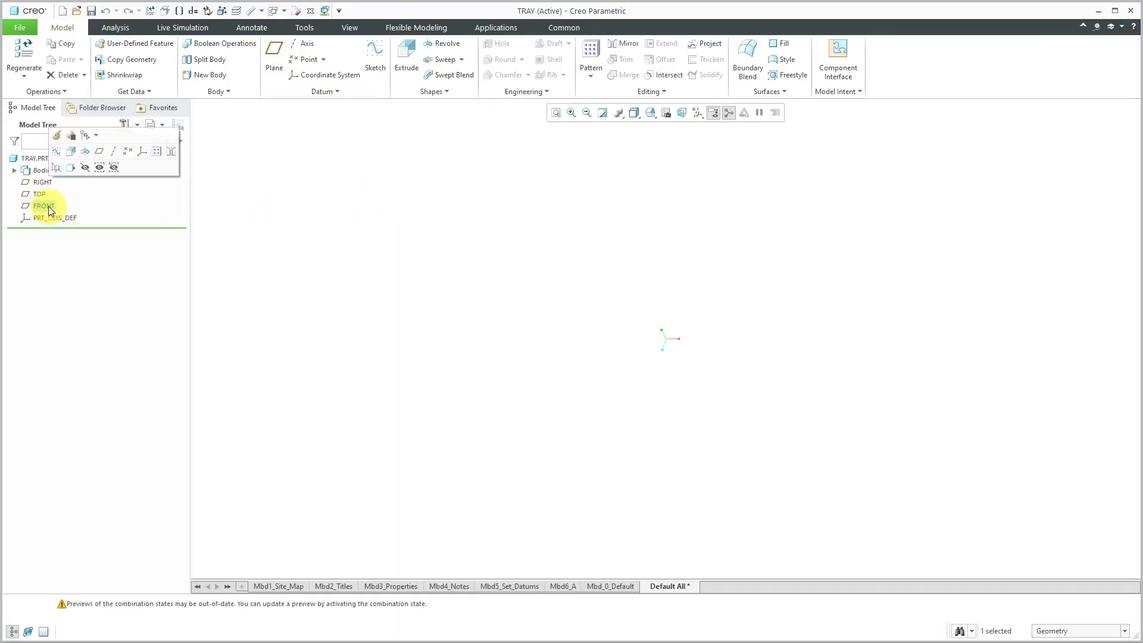
{"action": "left_click", "coordinate": [55, 152]}
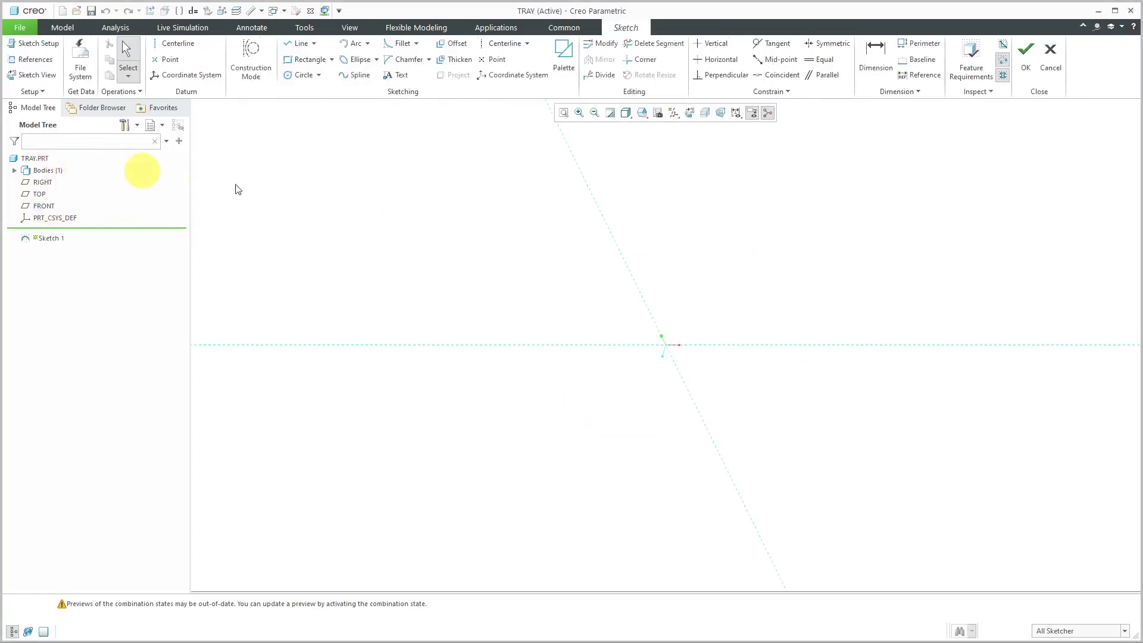
{"action": "left_click", "coordinate": [691, 114]}
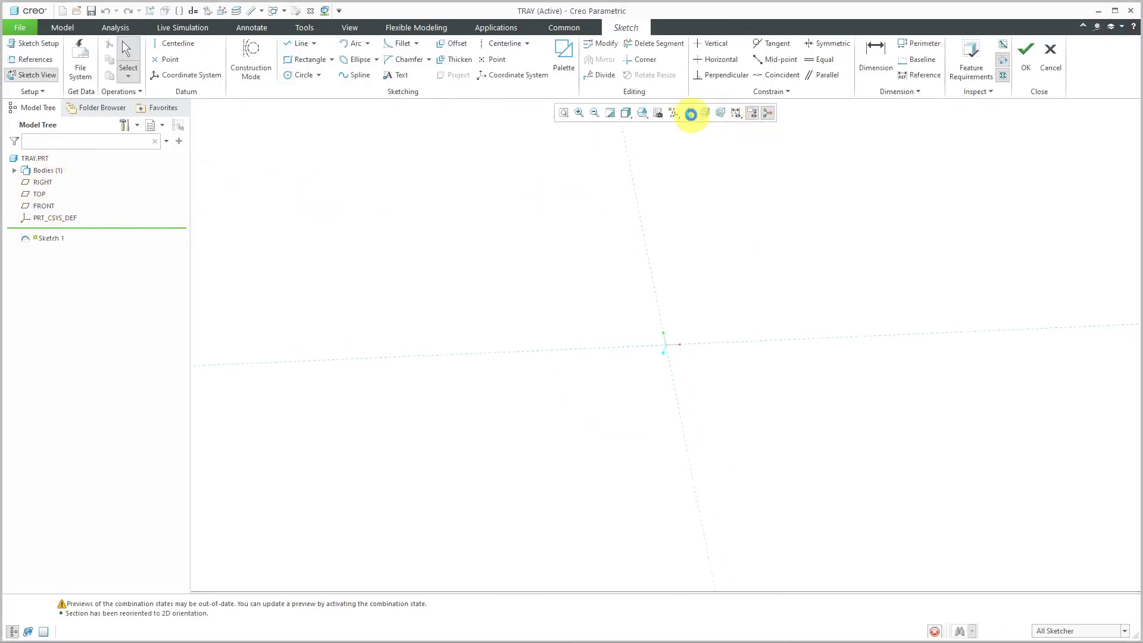
- Draw a vertical centerline through the sketch origin
{"action": "left_click", "coordinate": [505, 43]}
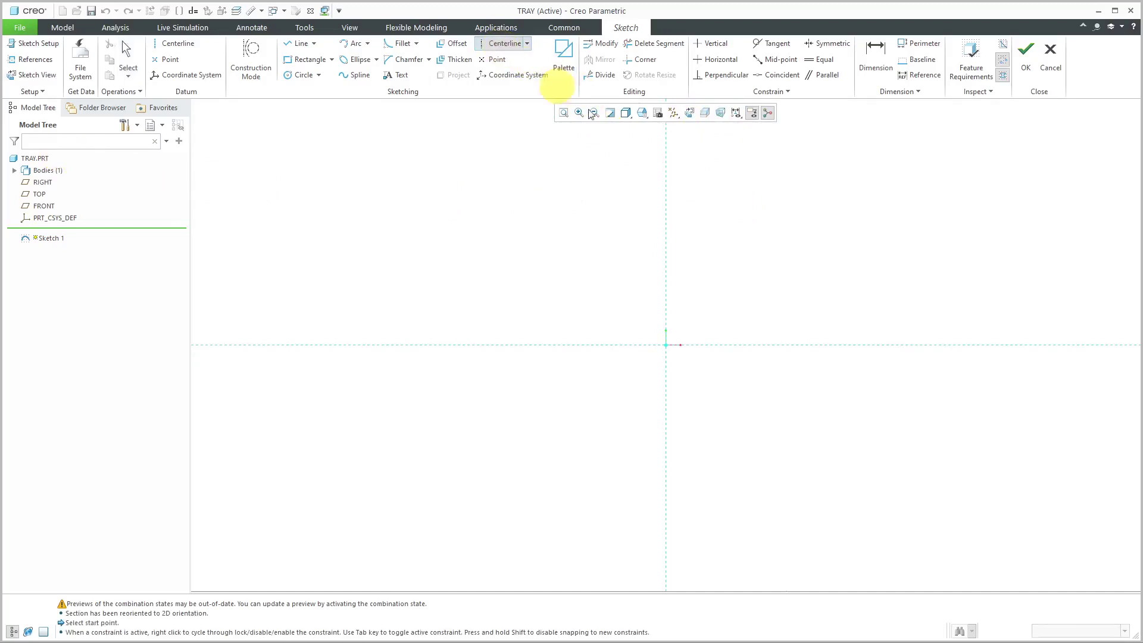
{"action": "left_click", "coordinate": [666, 197]}
{"action": "left_click", "coordinate": [667, 365]}
{"action": "middle_click", "coordinate": [756, 276]}
{"action": "scroll", "coordinate": [688, 316], "scroll_direction": "up", "scroll_amount": 5}
- Draw the open U of left wall, base and right wall as connected lines
{"action": "left_click", "coordinate": [289, 46]}
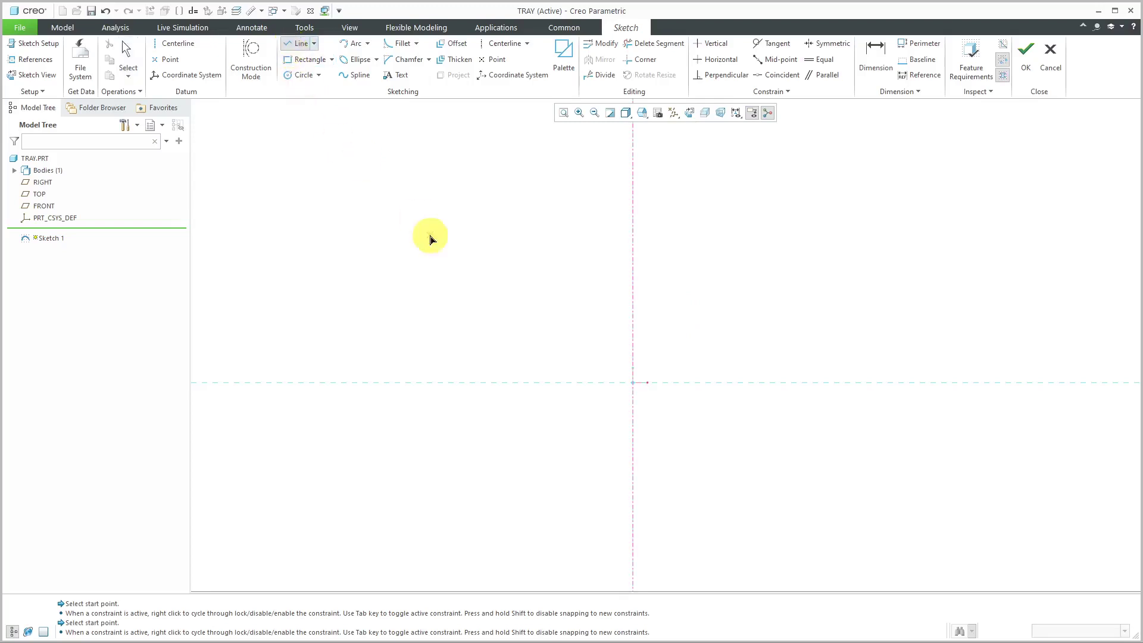
{"action": "left_click", "coordinate": [457, 322]}
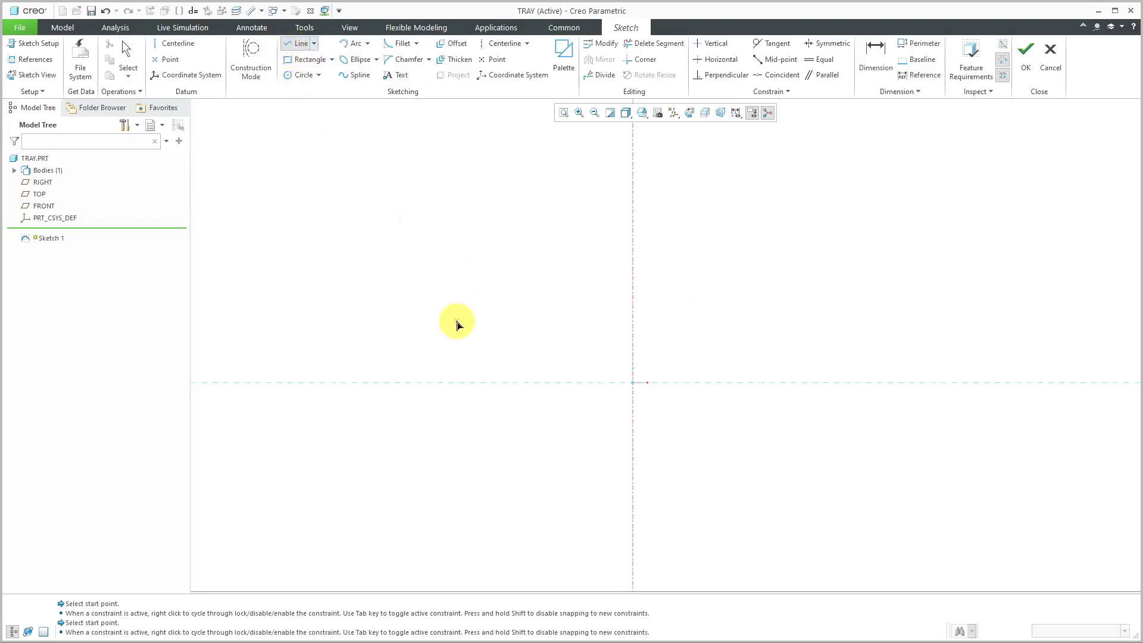
{"action": "left_click", "coordinate": [456, 382]}
{"action": "left_click", "coordinate": [836, 384]}
{"action": "left_click", "coordinate": [836, 321]}
{"action": "middle_click", "coordinate": [834, 238]}
{"action": "middle_click", "coordinate": [832, 237]}
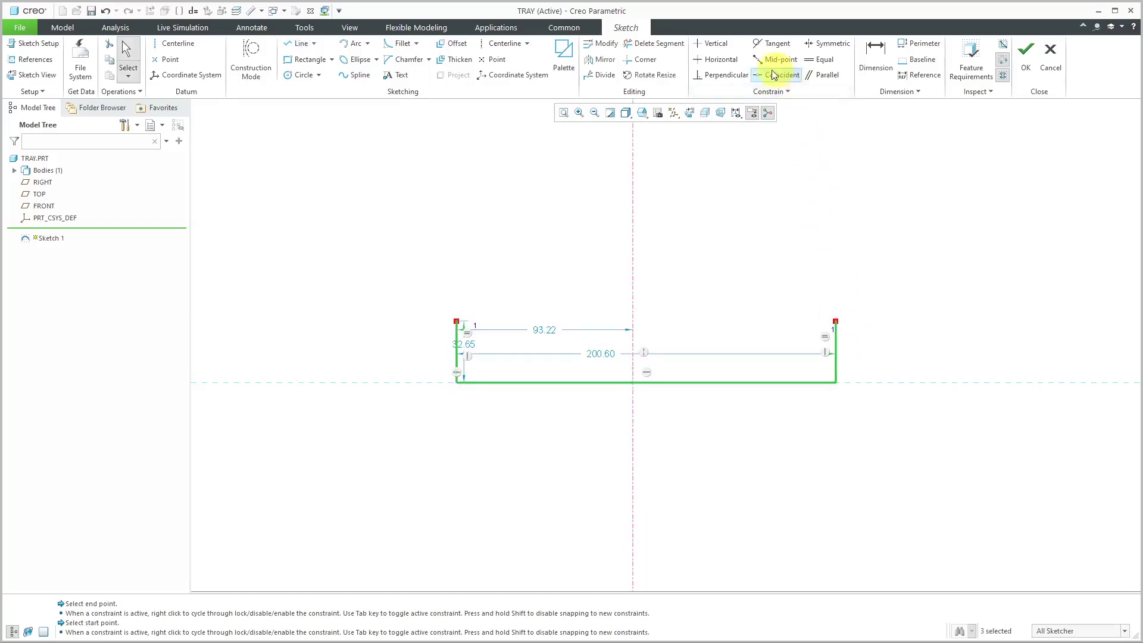
- Make the two wall top ends symmetric about the vertical centerline
{"action": "left_click", "coordinate": [827, 44]}
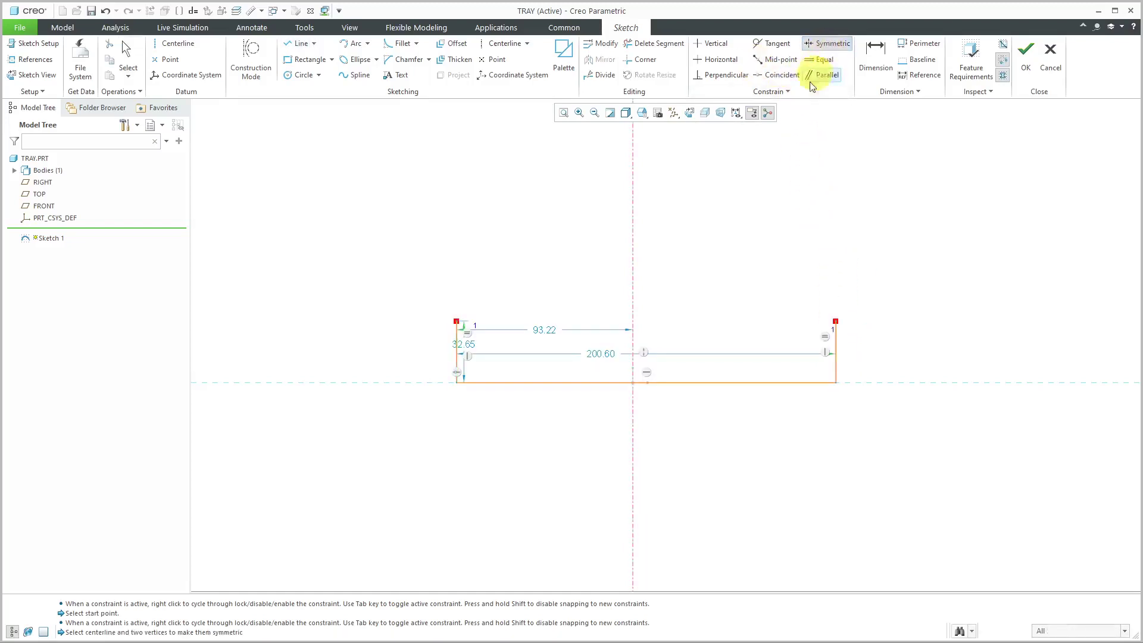
{"action": "left_click", "coordinate": [635, 201]}
{"action": "left_click", "coordinate": [836, 322]}
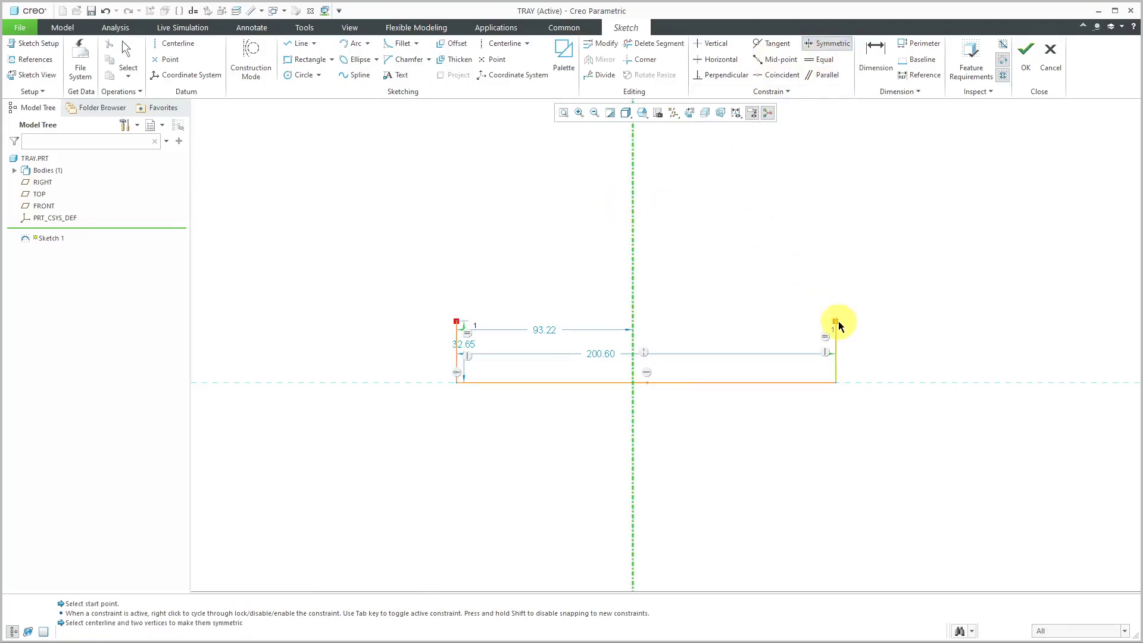
{"action": "left_click", "coordinate": [457, 322]}
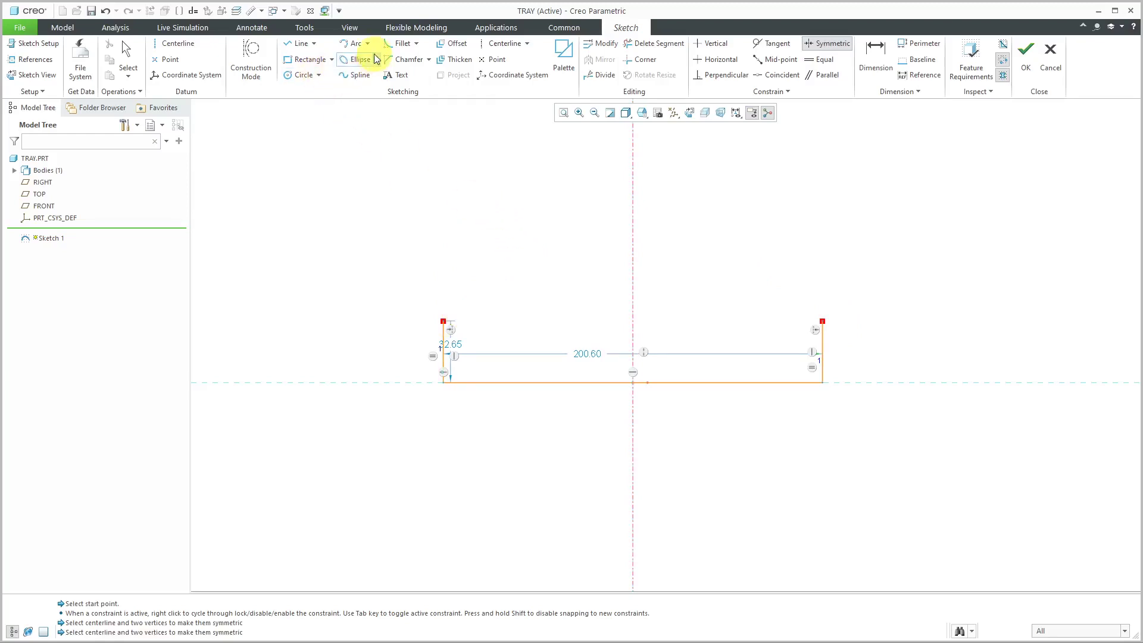
- Fillet the left and right bottom corners of the U-profile
{"action": "left_click", "coordinate": [401, 43]}
{"action": "scroll", "coordinate": [439, 403], "scroll_direction": "up", "scroll_amount": 4}
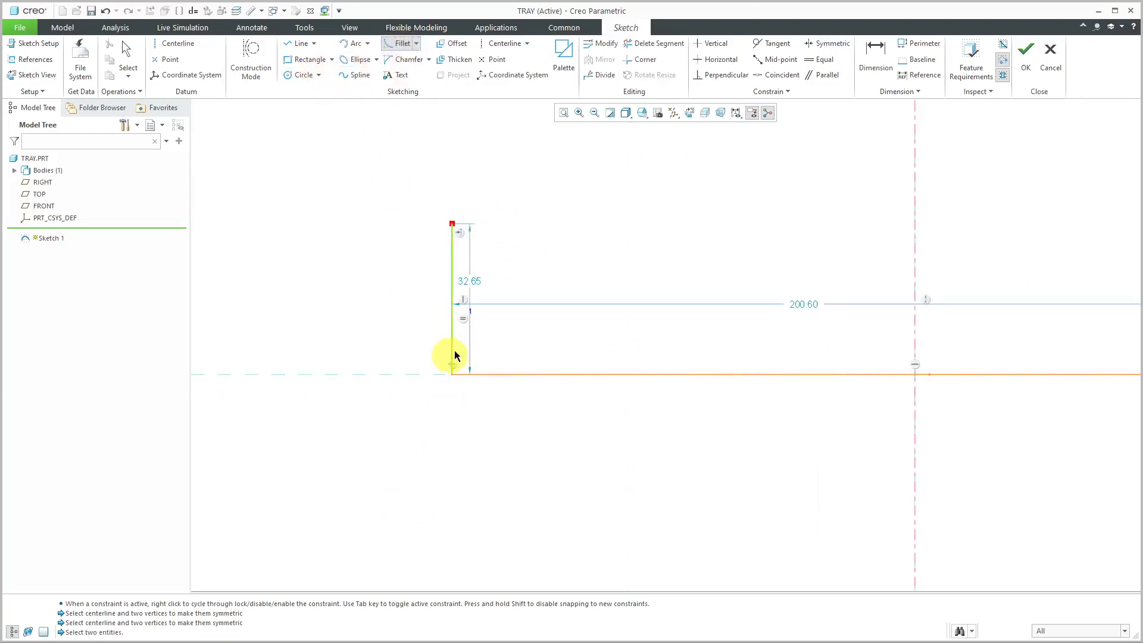
{"action": "left_click", "coordinate": [456, 338]}
{"action": "left_click", "coordinate": [519, 375]}
{"action": "scroll", "coordinate": [466, 401], "scroll_direction": "down", "scroll_amount": 3}
{"action": "left_click", "coordinate": [918, 374]}
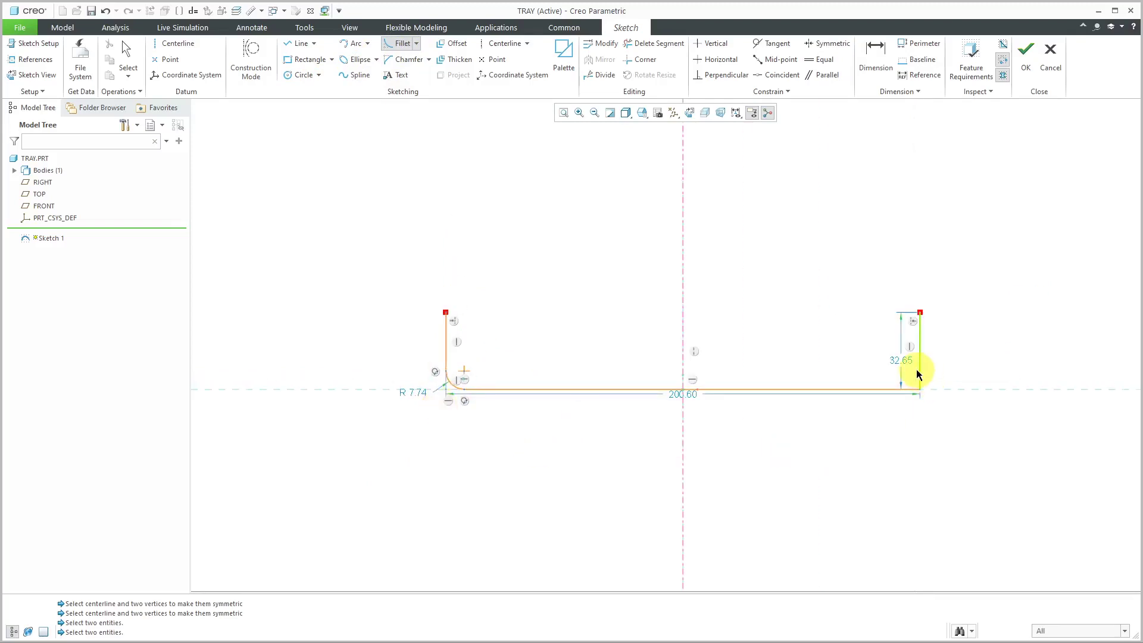
{"action": "left_click", "coordinate": [891, 391]}
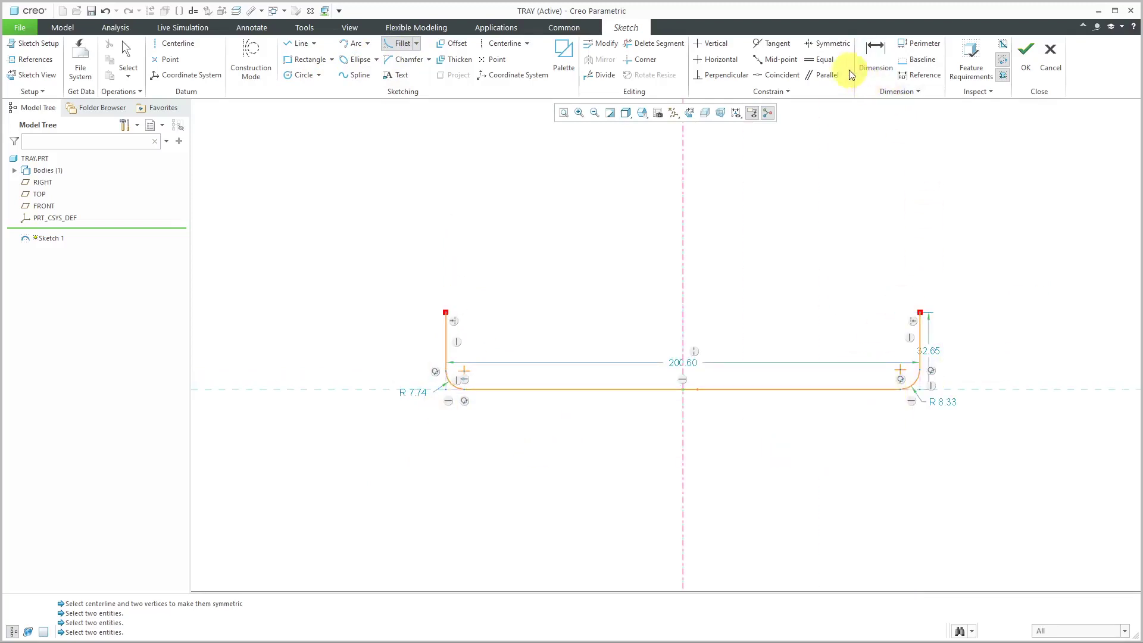
- Constrain the two fillet arcs to equal radii
{"action": "left_click", "coordinate": [822, 59]}
{"action": "left_click", "coordinate": [917, 387]}
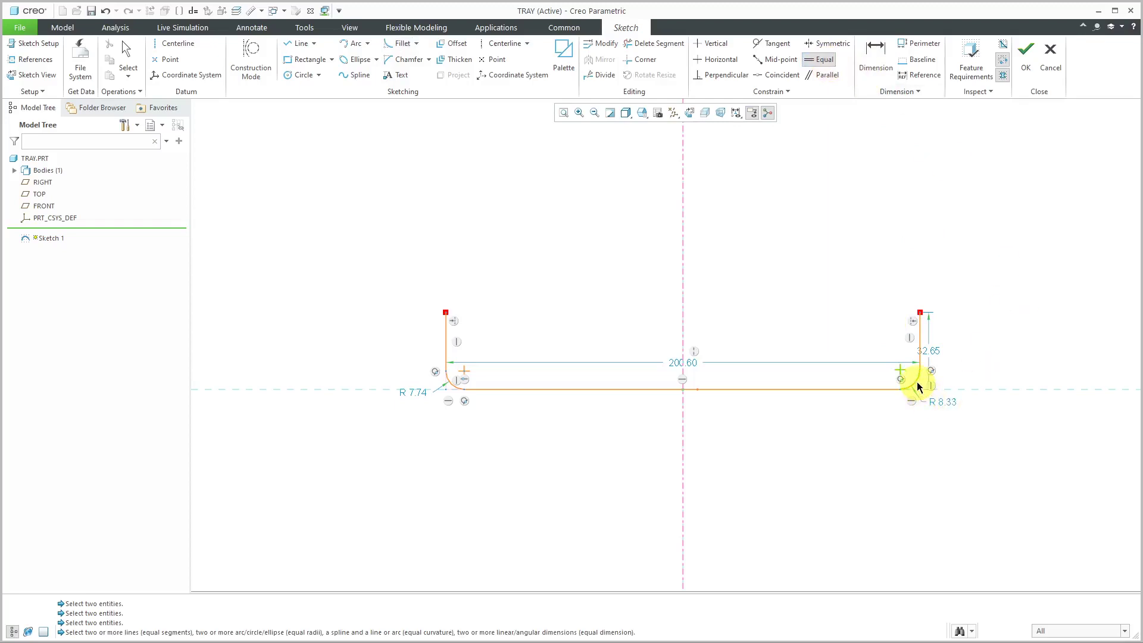
{"action": "left_click", "coordinate": [449, 384]}
{"action": "left_click", "coordinate": [677, 381]}
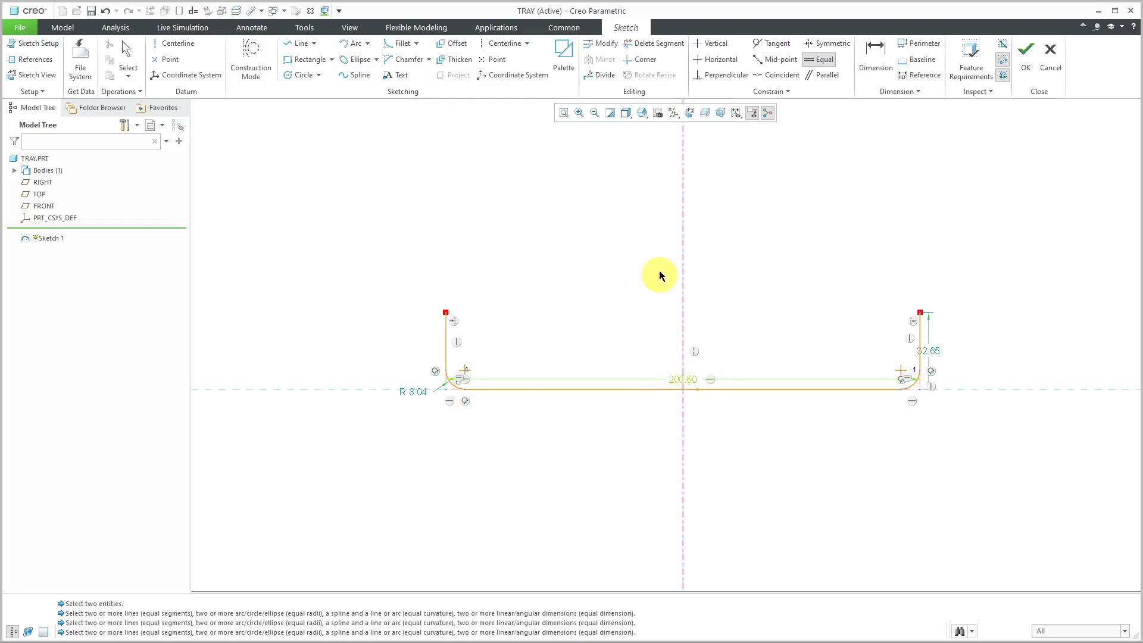
{"action": "middle_click", "coordinate": [641, 280]}
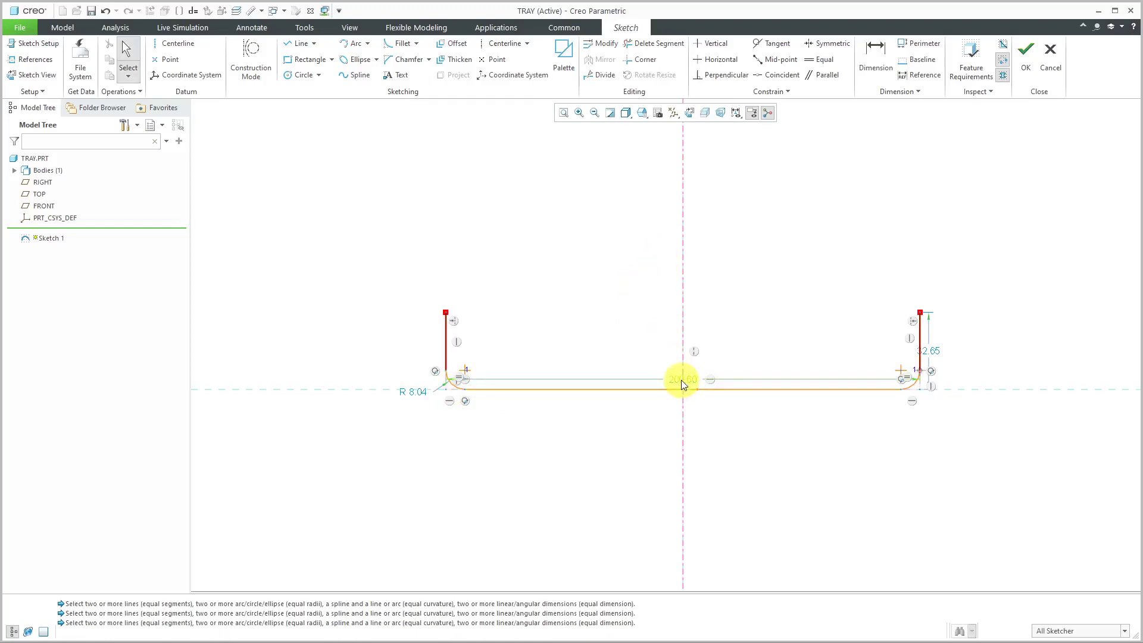
- Set the fillet radius to 0.50, wall height to 4.00 and overall width to 16.00
{"action": "left_click_drag", "start_coordinate": [680, 380], "coordinate": [676, 258]}
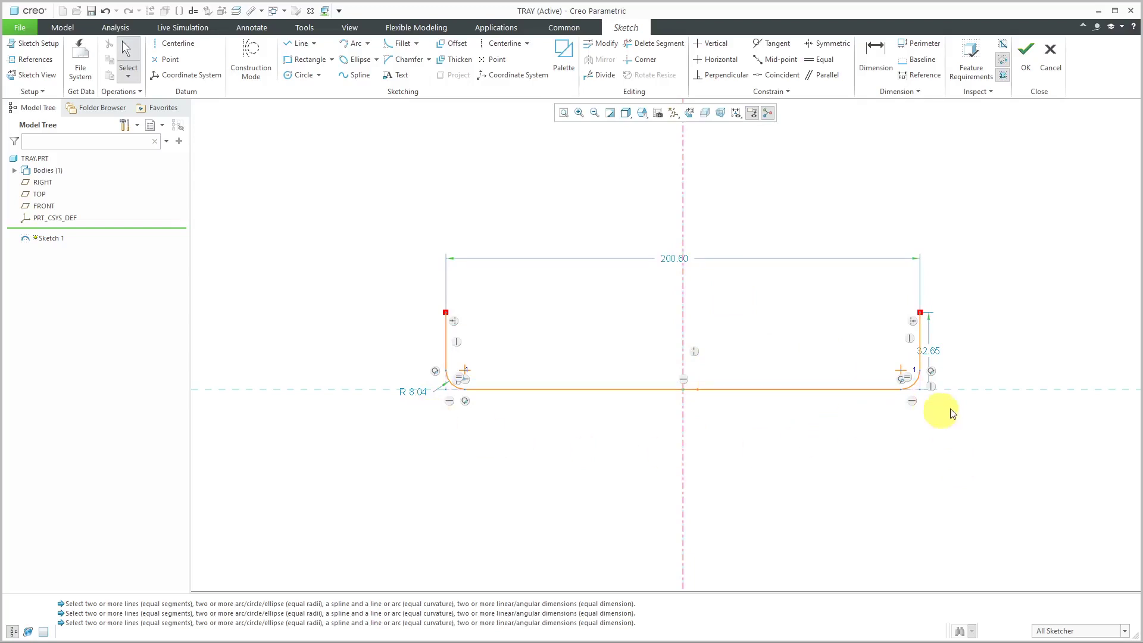
{"action": "double_click", "coordinate": [412, 391]}
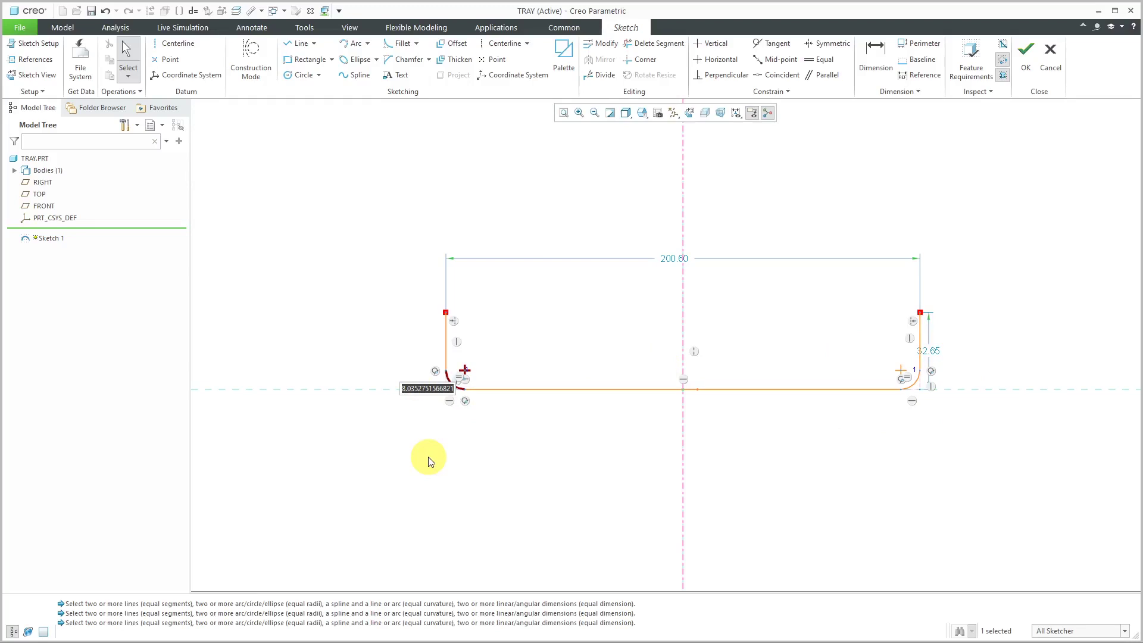
{"action": "key", "text": "BackSpace"}
{"action": "type", "text": ".5"}
{"action": "key", "text": "Return"}
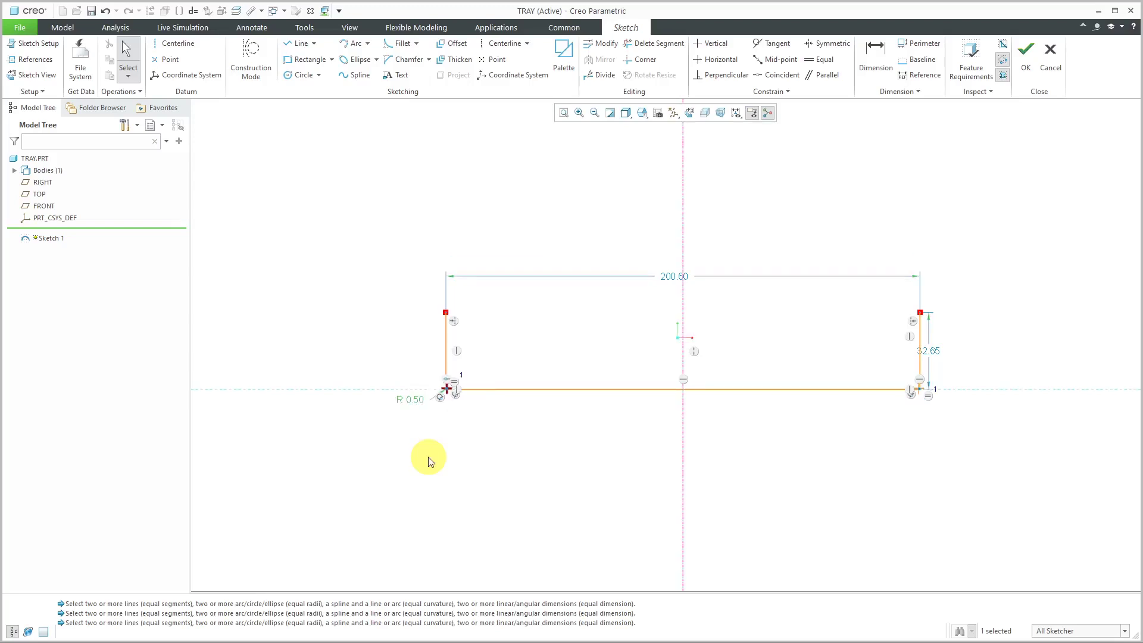
{"action": "double_click", "coordinate": [929, 350]}
{"action": "type", "text": "3"}
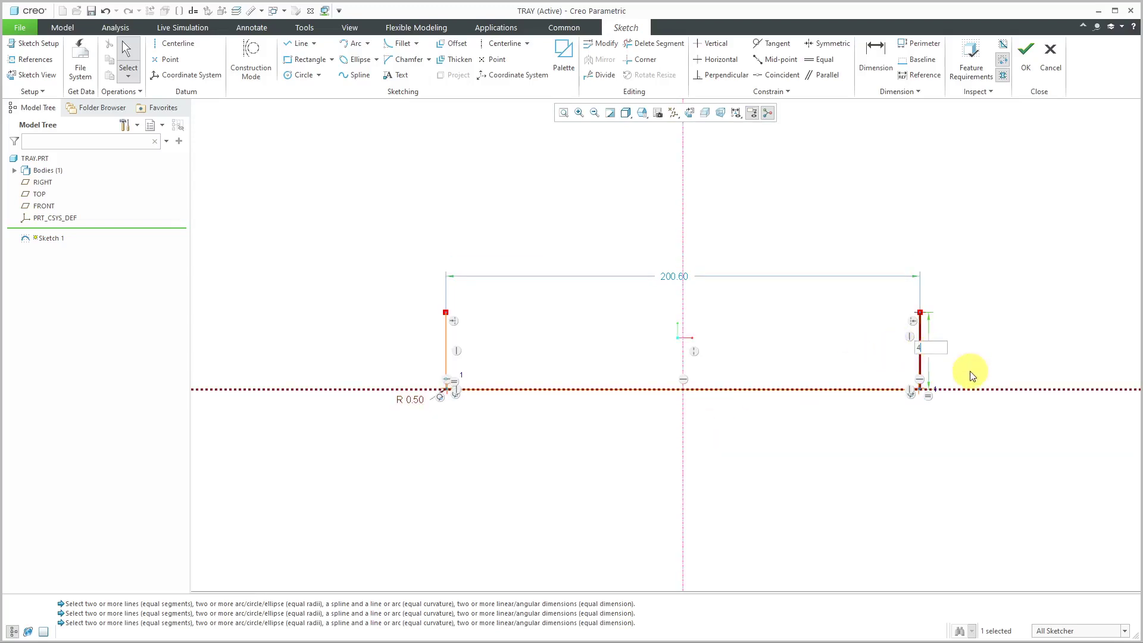
{"action": "key", "text": "Return"}
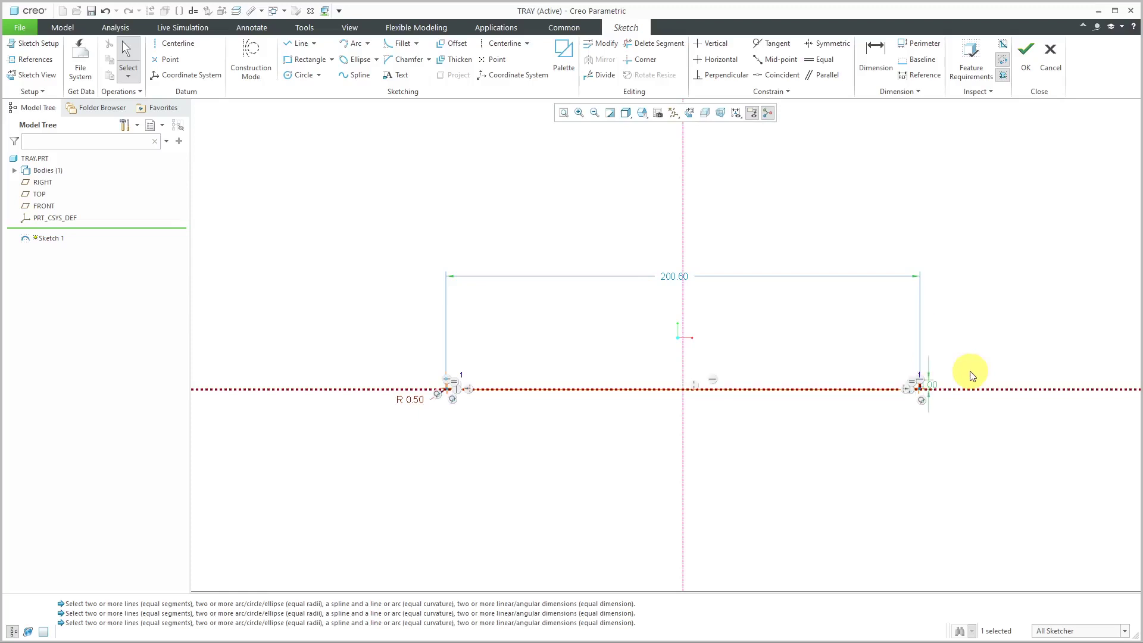
{"action": "double_click", "coordinate": [676, 279]}
{"action": "type", "text": "16"}
{"action": "key", "text": "Return"}
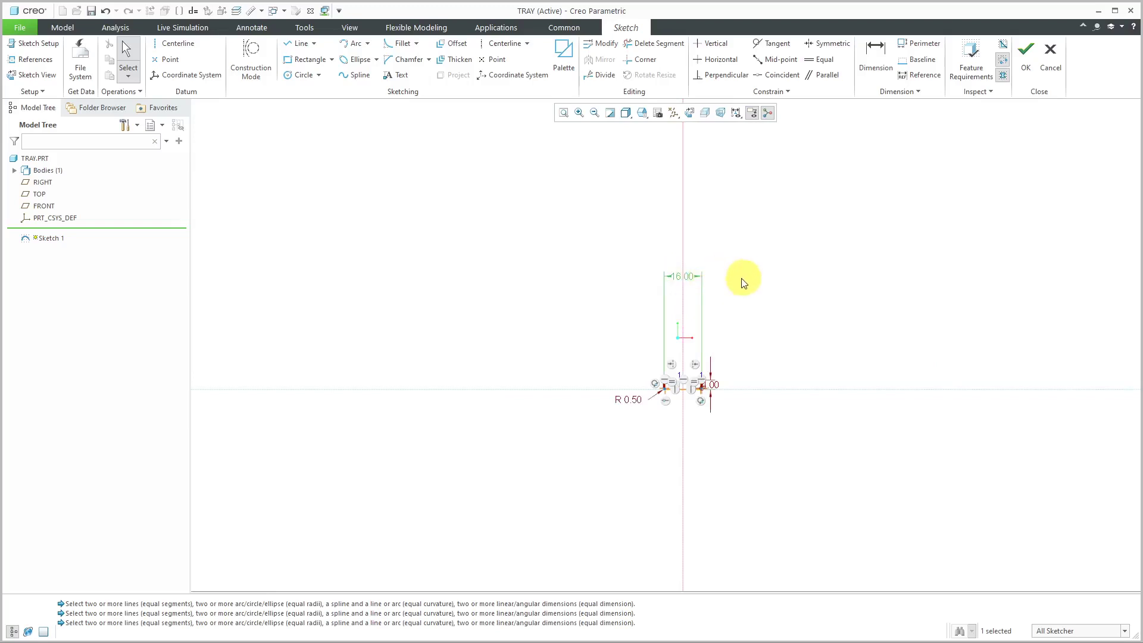
- Refit the view and move the 16.00 and R 0.50 labels close to the profile
{"action": "left_click", "coordinate": [564, 114]}
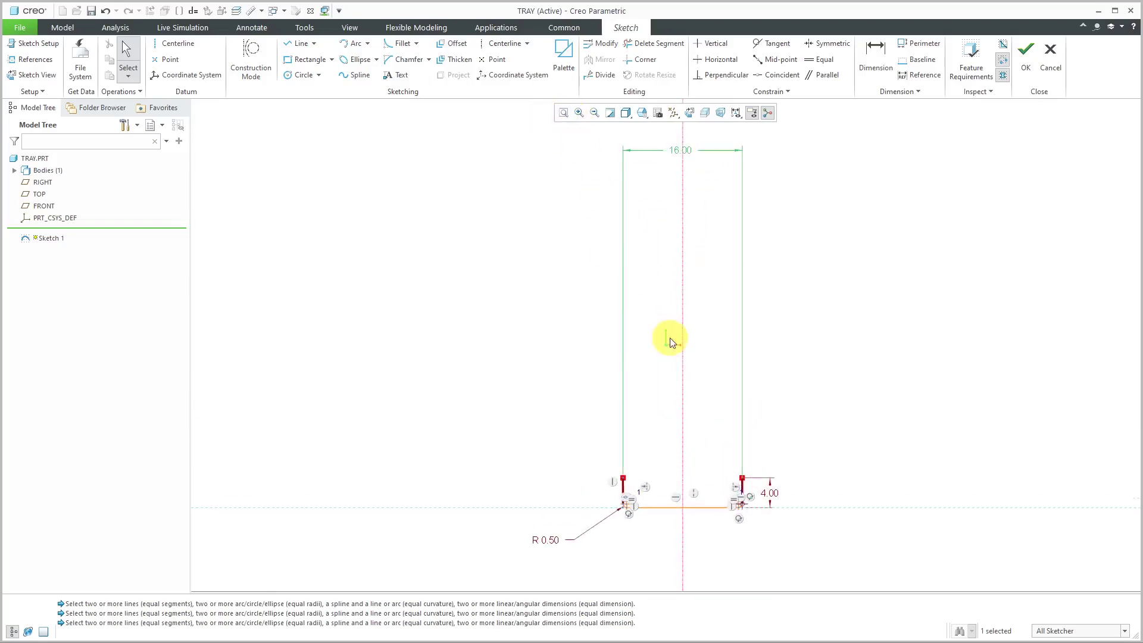
{"action": "mouse_move", "coordinate": [676, 151]}
{"action": "left_mouse_down"}
{"action": "mouse_move", "coordinate": [683, 213]}
{"action": "mouse_move", "coordinate": [663, 408]}
{"action": "mouse_move", "coordinate": [673, 459]}
{"action": "mouse_move", "coordinate": [697, 453]}
{"action": "left_mouse_up"}
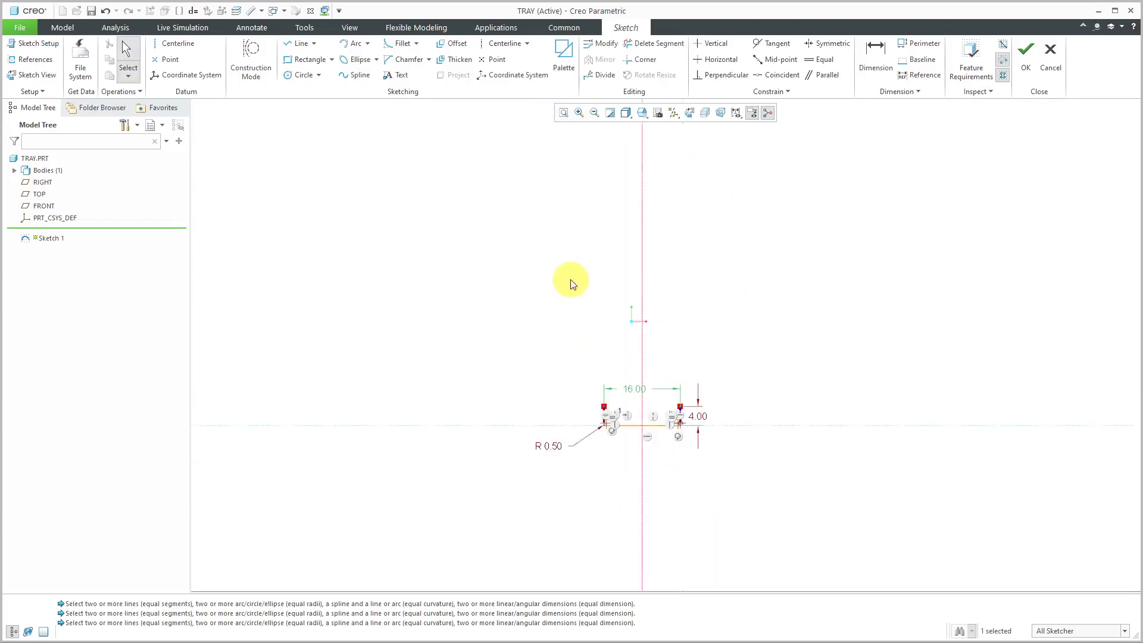
{"action": "scroll", "coordinate": [643, 441], "scroll_direction": "up", "scroll_amount": 4}
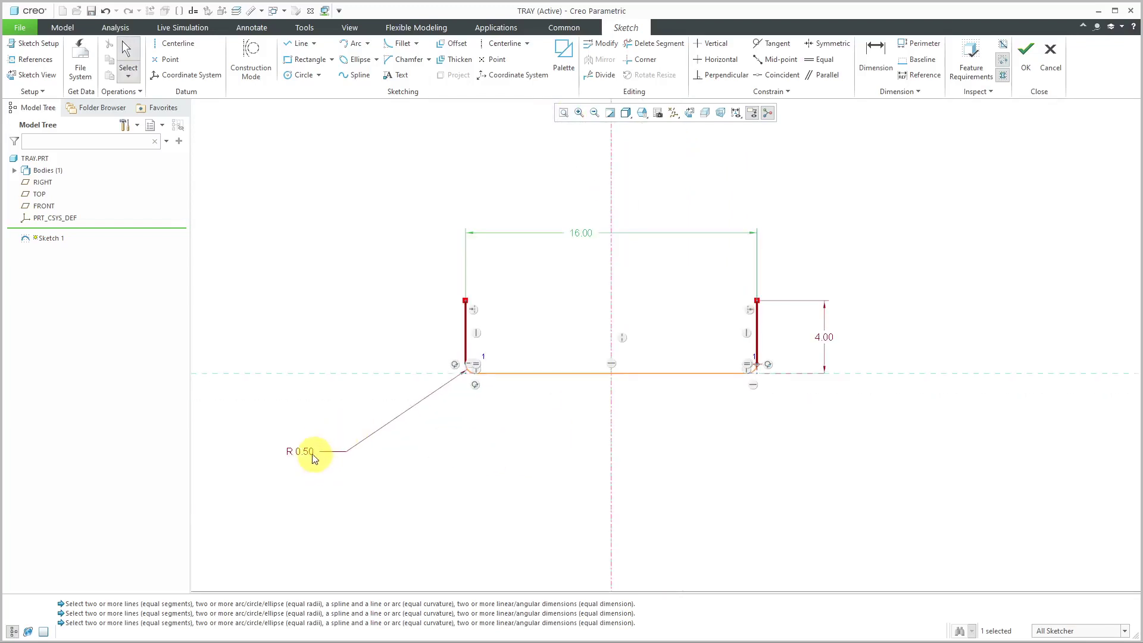
{"action": "left_click_drag", "start_coordinate": [306, 454], "coordinate": [401, 394]}
{"action": "left_click", "coordinate": [357, 294]}
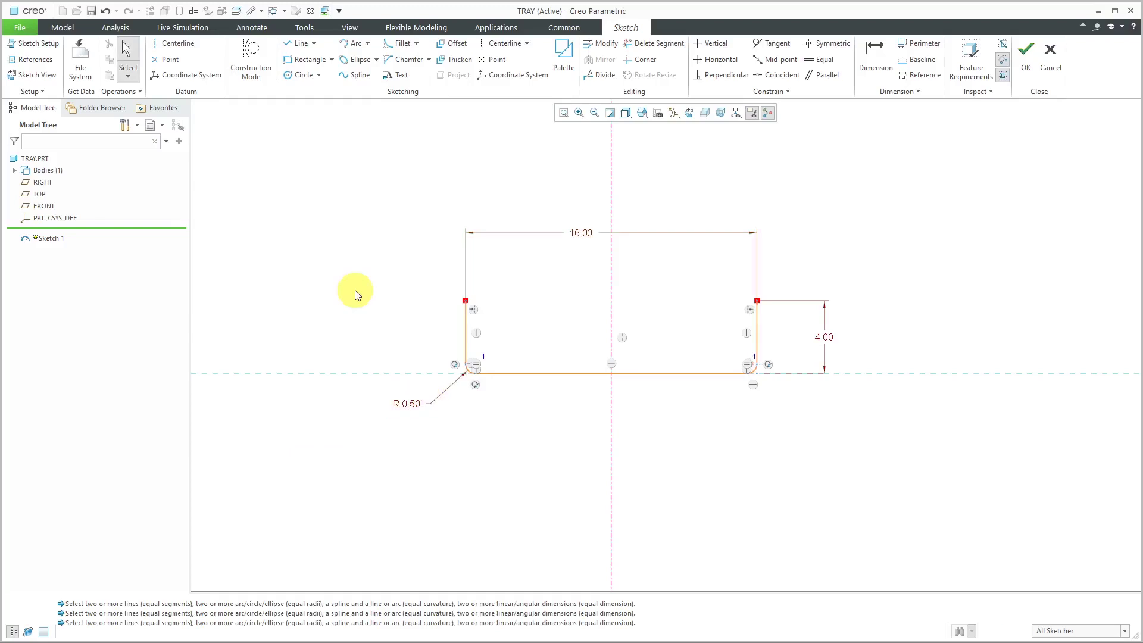
- Accept Sketch 1 with its rounded U-profile and refit the view
{"action": "right_click", "coordinate": [330, 263]}
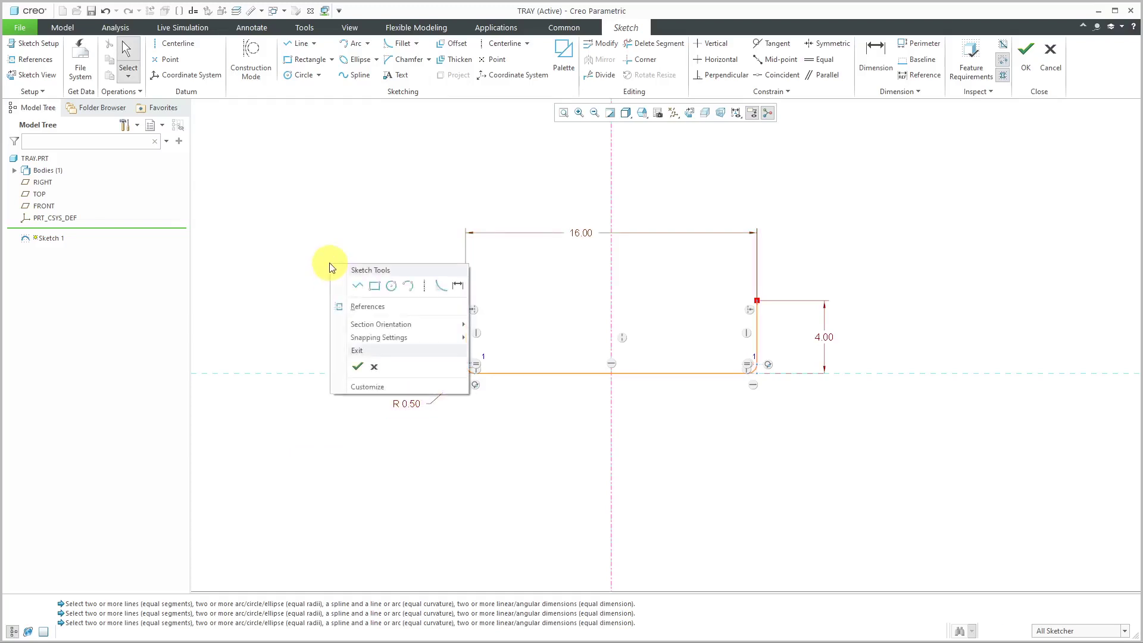
{"action": "left_click", "coordinate": [359, 368]}
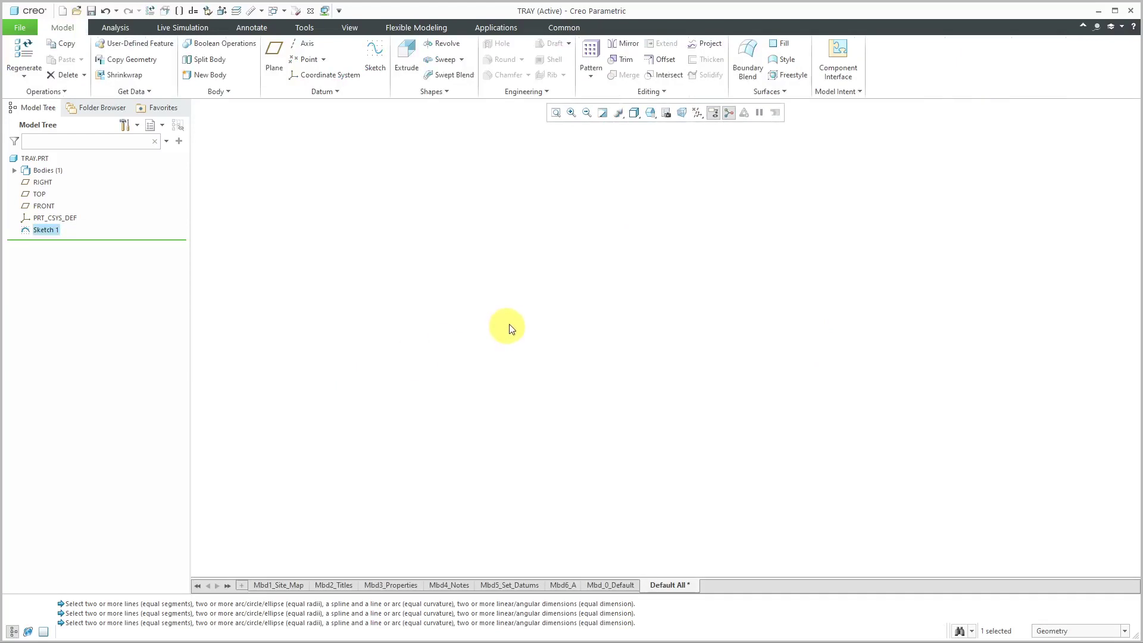
{"action": "left_click", "coordinate": [557, 113]}
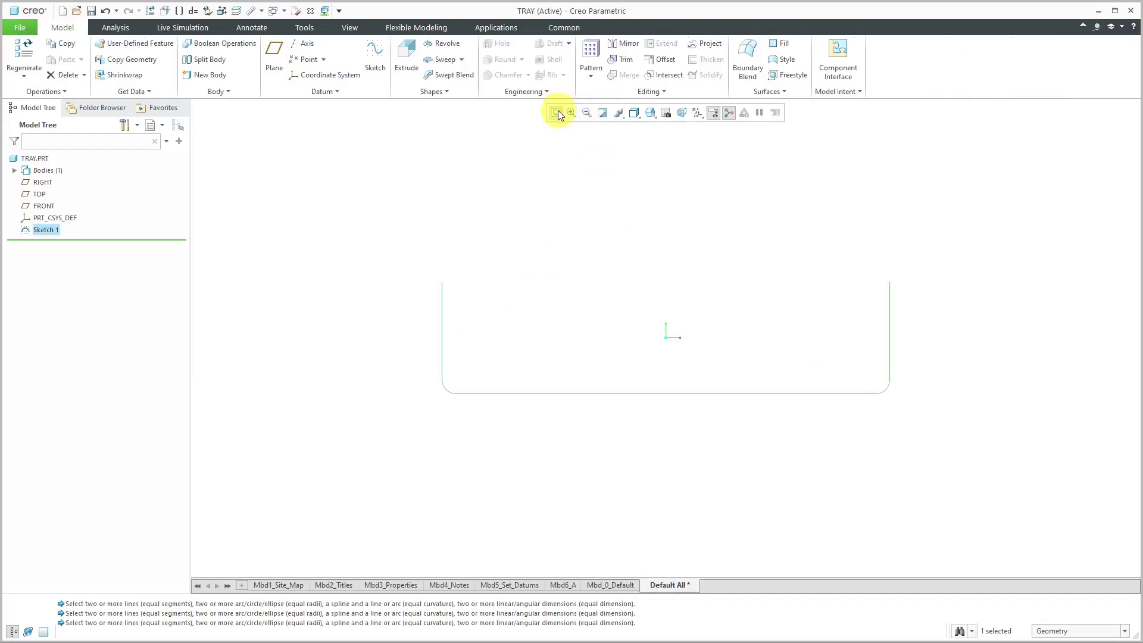
- Extrude the sketch symmetrically to a depth of 12.00
{"action": "left_click", "coordinate": [408, 56]}
{"action": "middle_click_drag", "start_coordinate": [601, 306], "coordinate": [619, 330]}
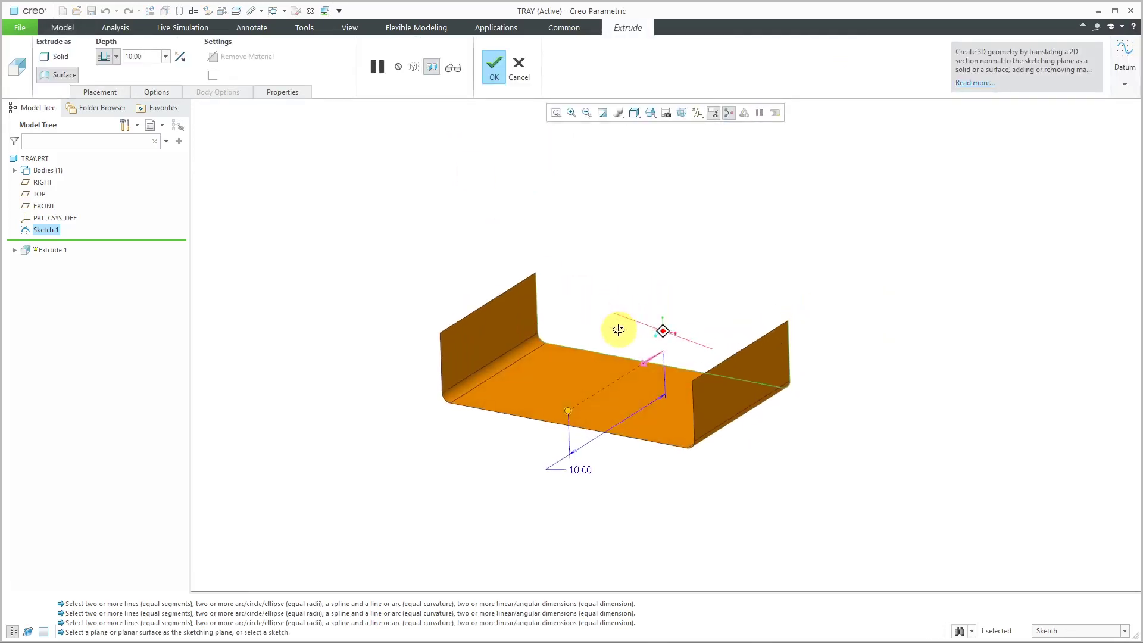
{"action": "right_click", "coordinate": [569, 416]}
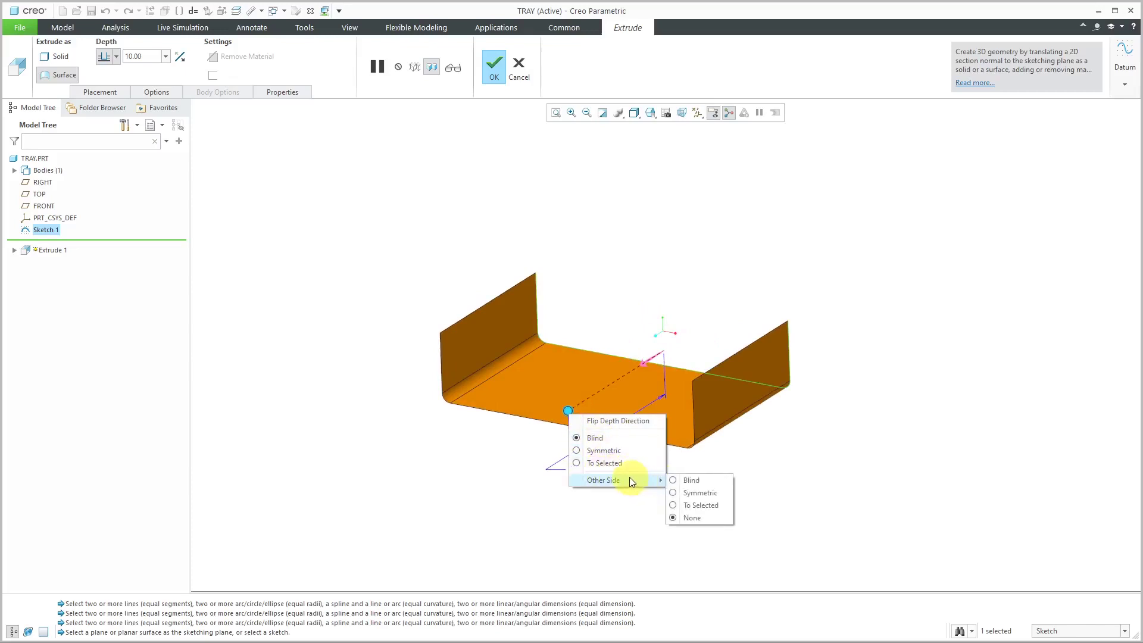
{"action": "left_click", "coordinate": [618, 451]}
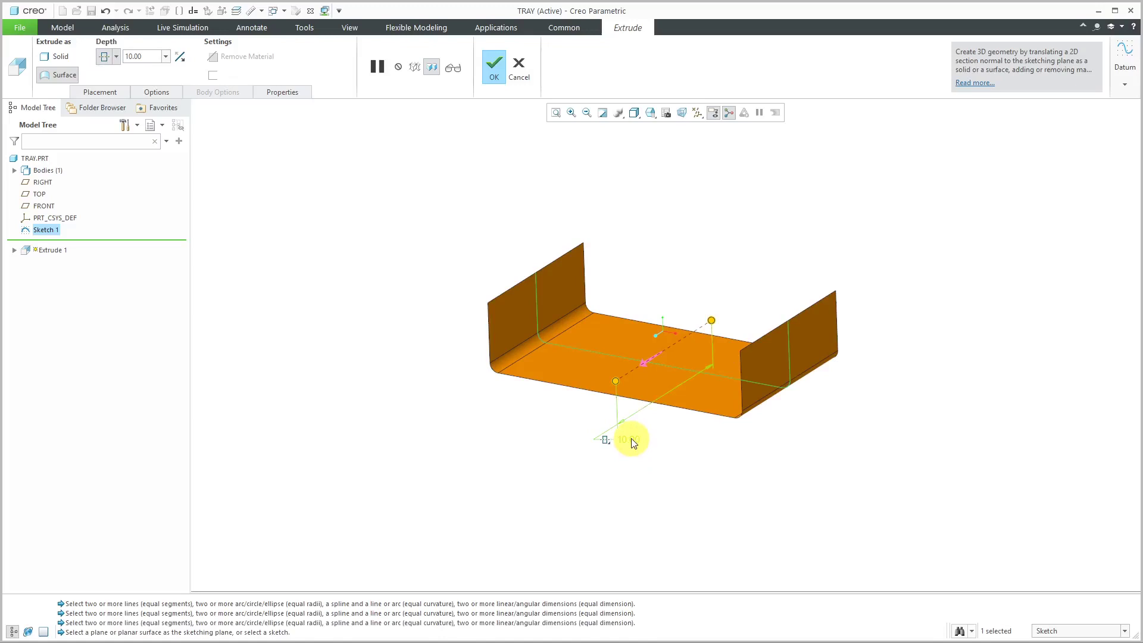
{"action": "double_click", "coordinate": [630, 439]}
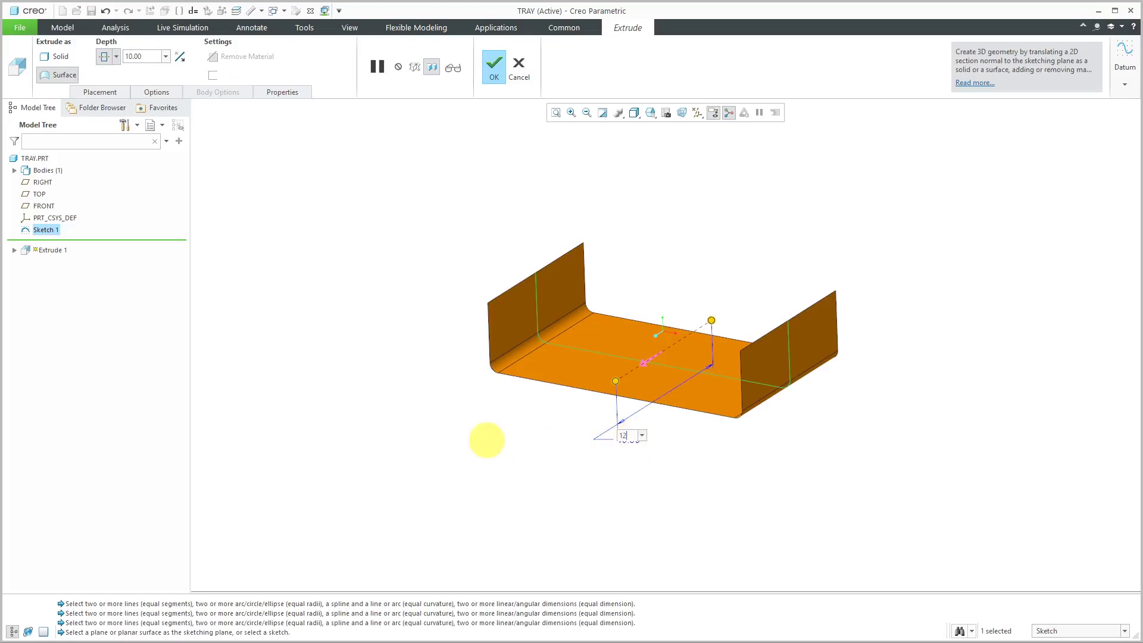
{"action": "type", "text": "12"}
{"action": "left_click", "coordinate": [486, 439]}
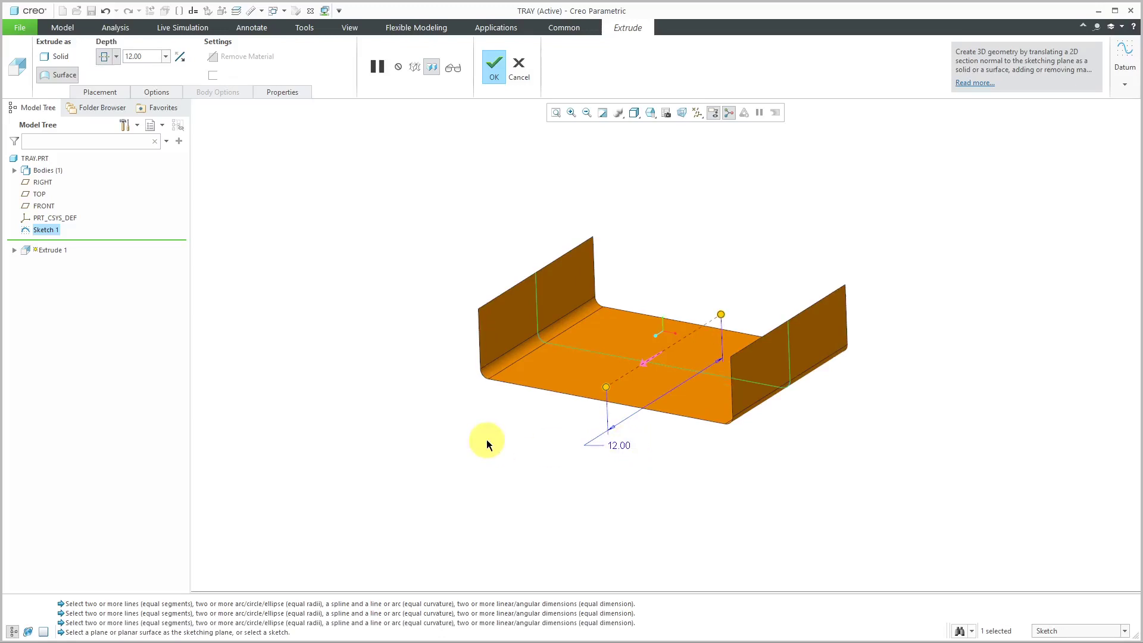
- Make the extrusion a thin solid with 0.06 wall thickness
{"action": "left_click", "coordinate": [62, 58]}
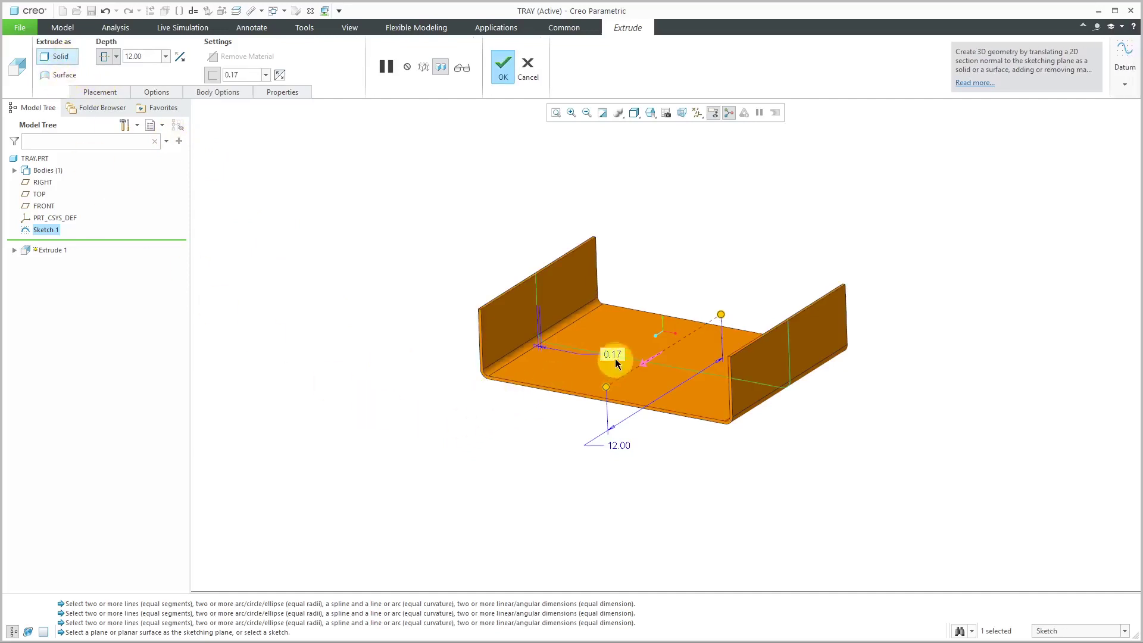
{"action": "double_click", "coordinate": [614, 355]}
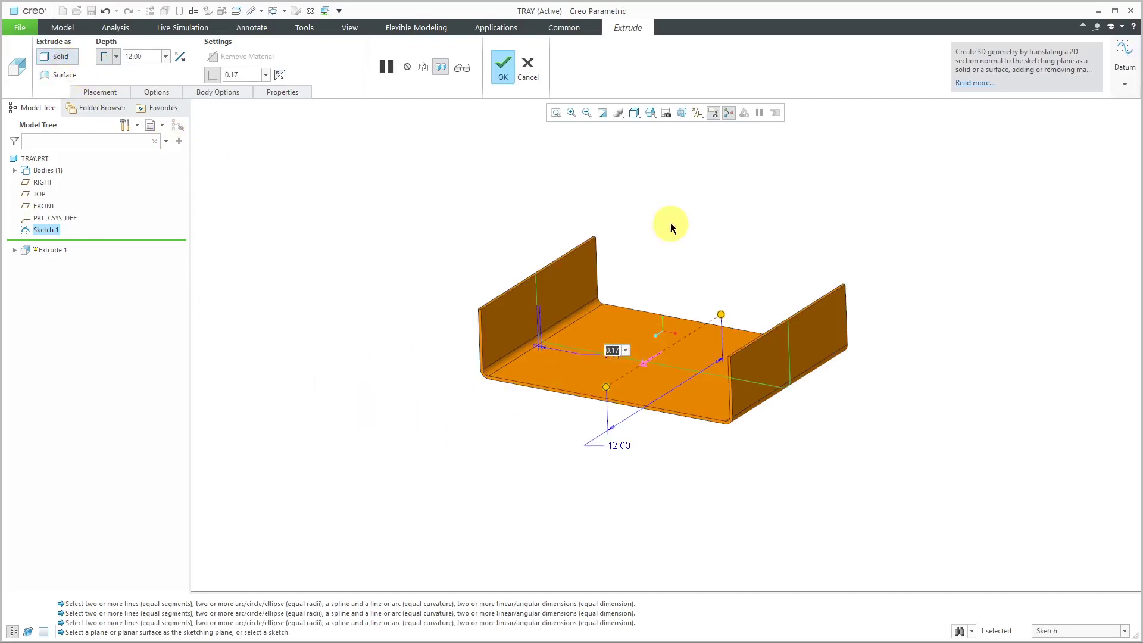
{"action": "key", "text": "BackSpace"}
{"action": "type", "text": ".06"}
{"action": "key", "text": "Return"}
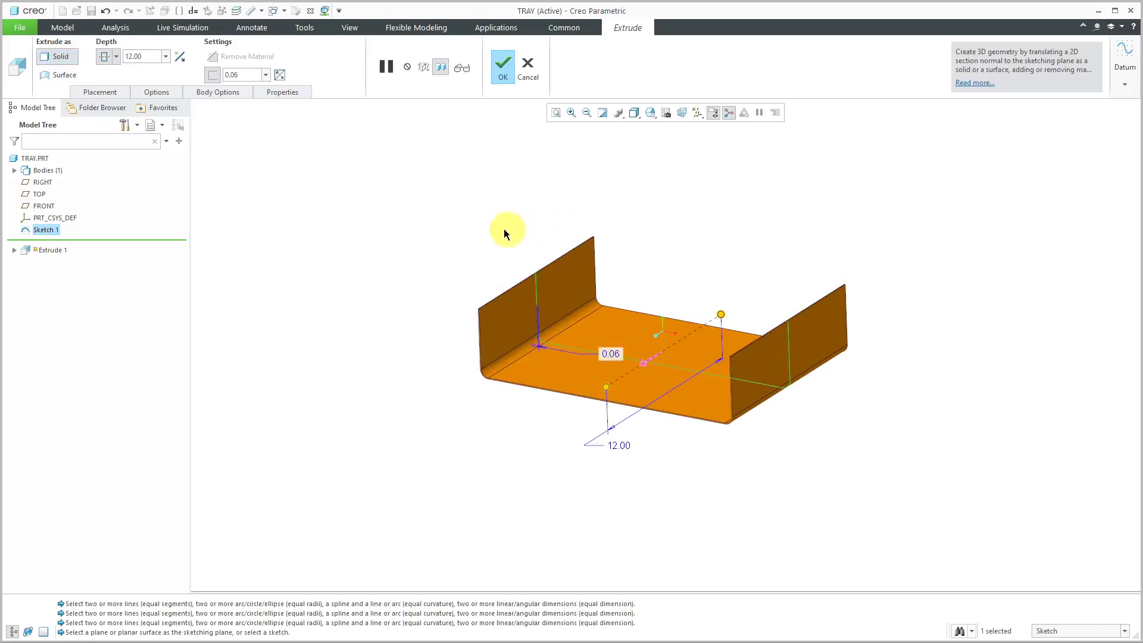
- Complete Extrude 1 and bring up the actions for Body 1 in the Model Tree
{"action": "middle_click", "coordinate": [470, 239]}
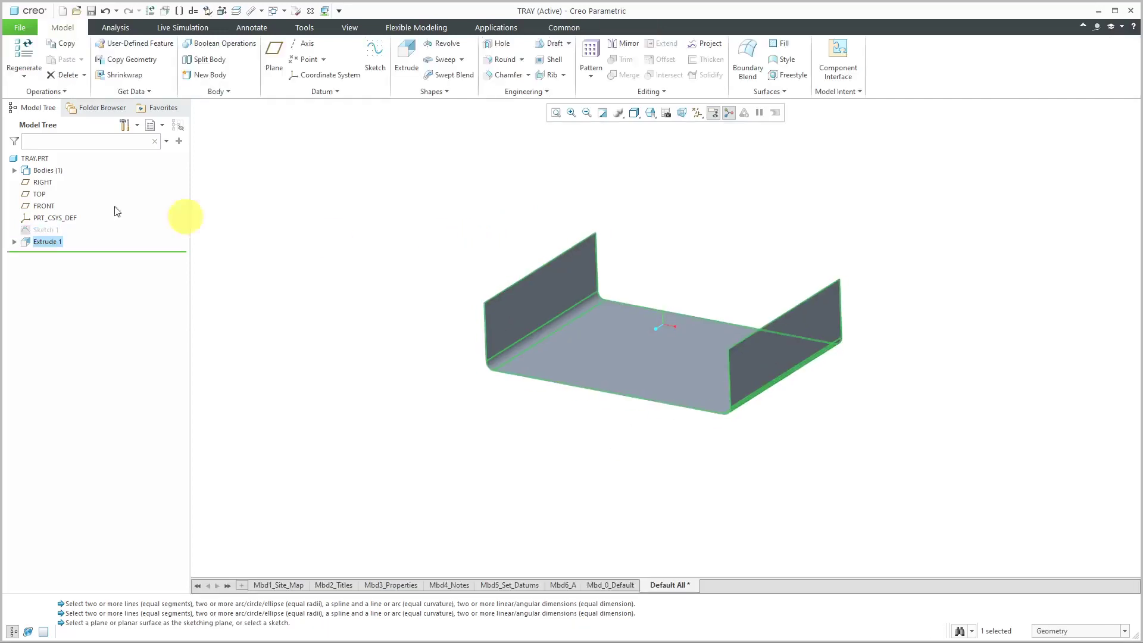
{"action": "left_click", "coordinate": [15, 171]}
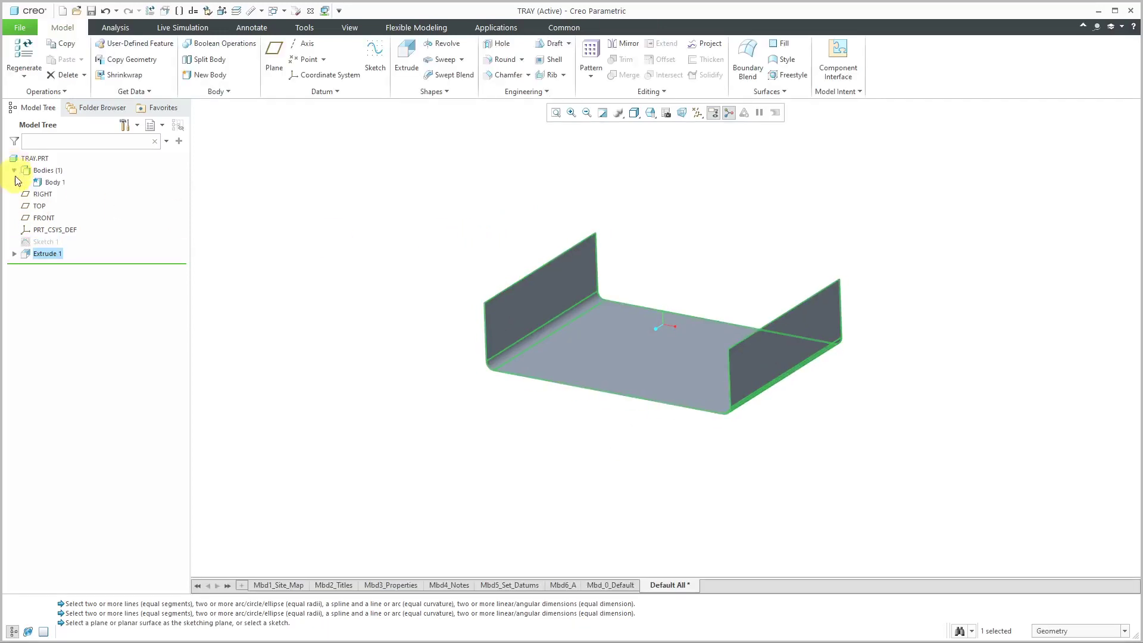
{"action": "left_click", "coordinate": [56, 184]}
{"action": "right_click", "coordinate": [57, 186]}
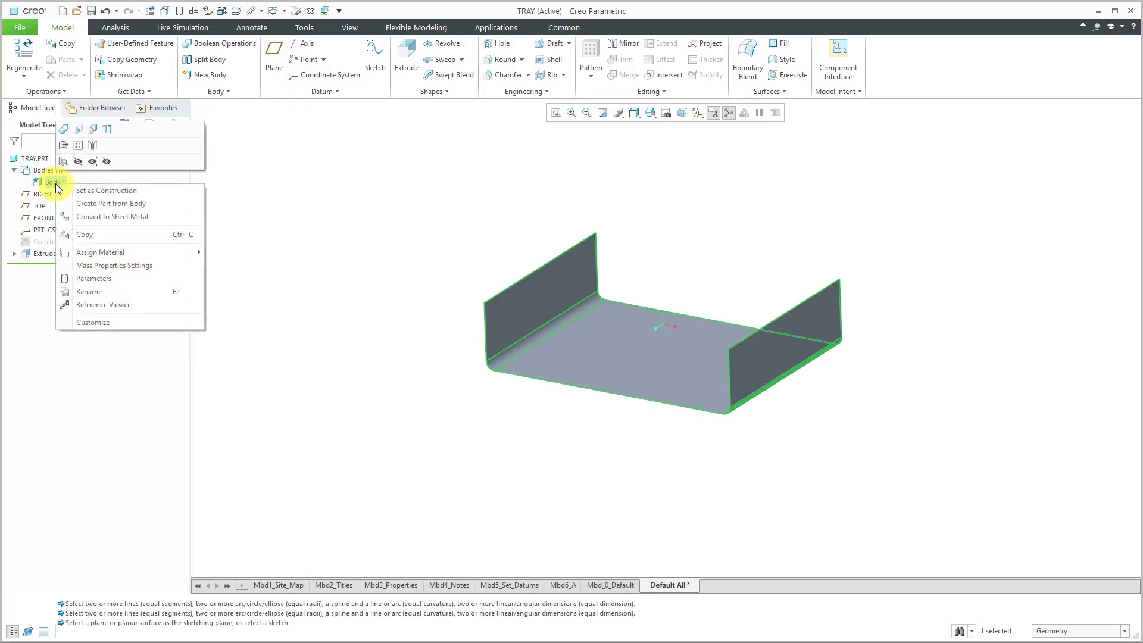
- Convert Body 1 to sheet metal using the tray's bottom face as the driving surface
{"action": "left_click", "coordinate": [108, 218]}
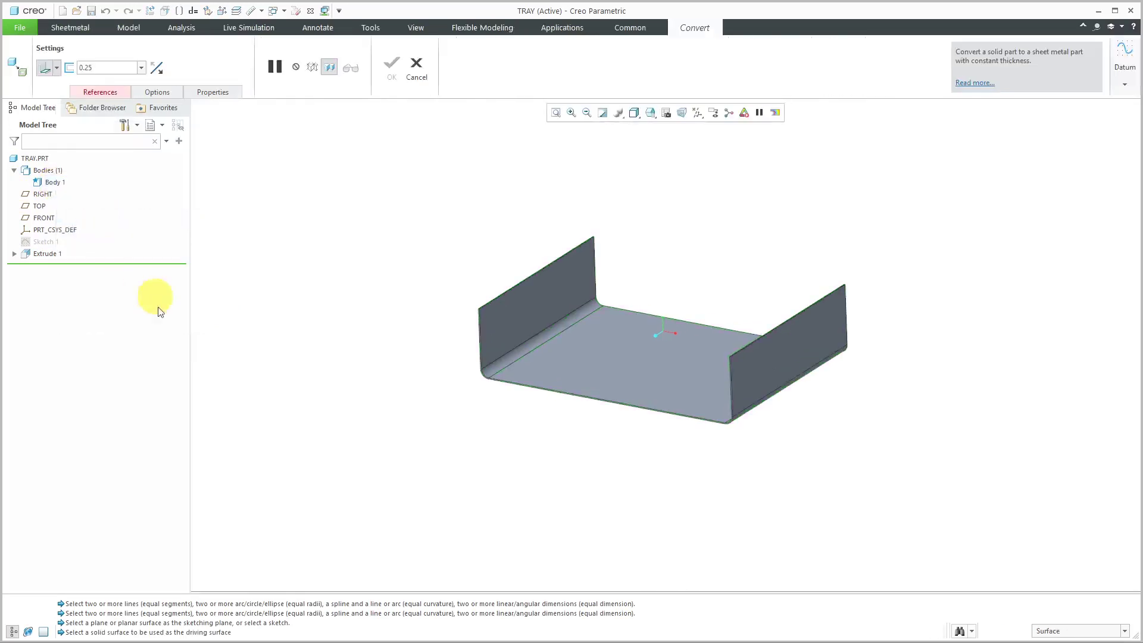
{"action": "left_click", "coordinate": [96, 91]}
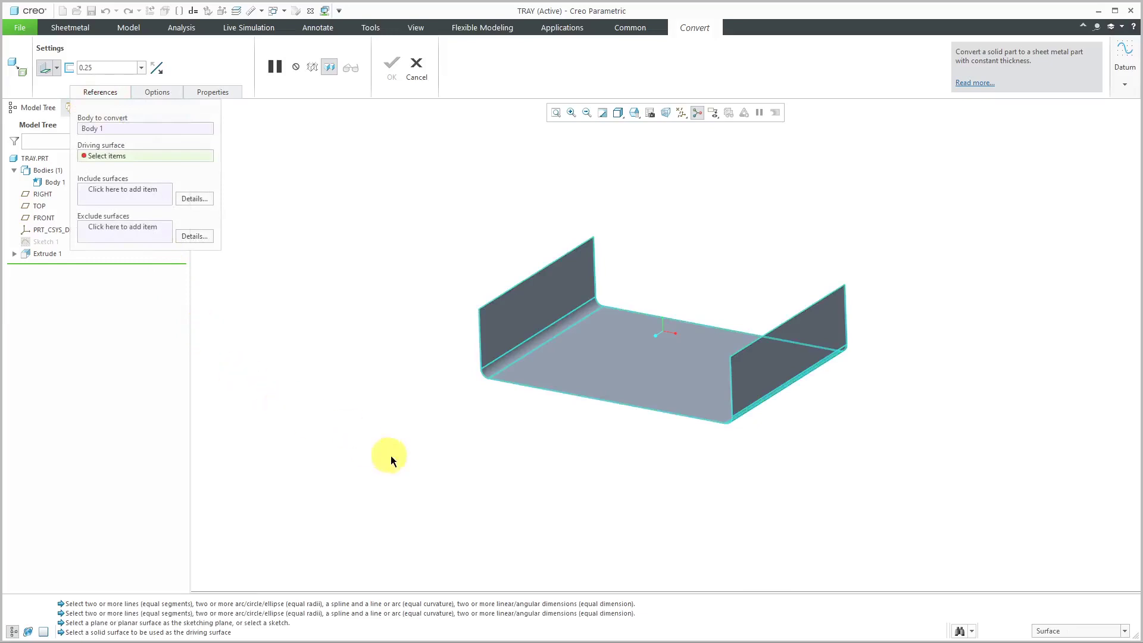
{"action": "middle_click_drag", "start_coordinate": [400, 462], "coordinate": [491, 417]}
{"action": "left_click", "coordinate": [613, 376]}
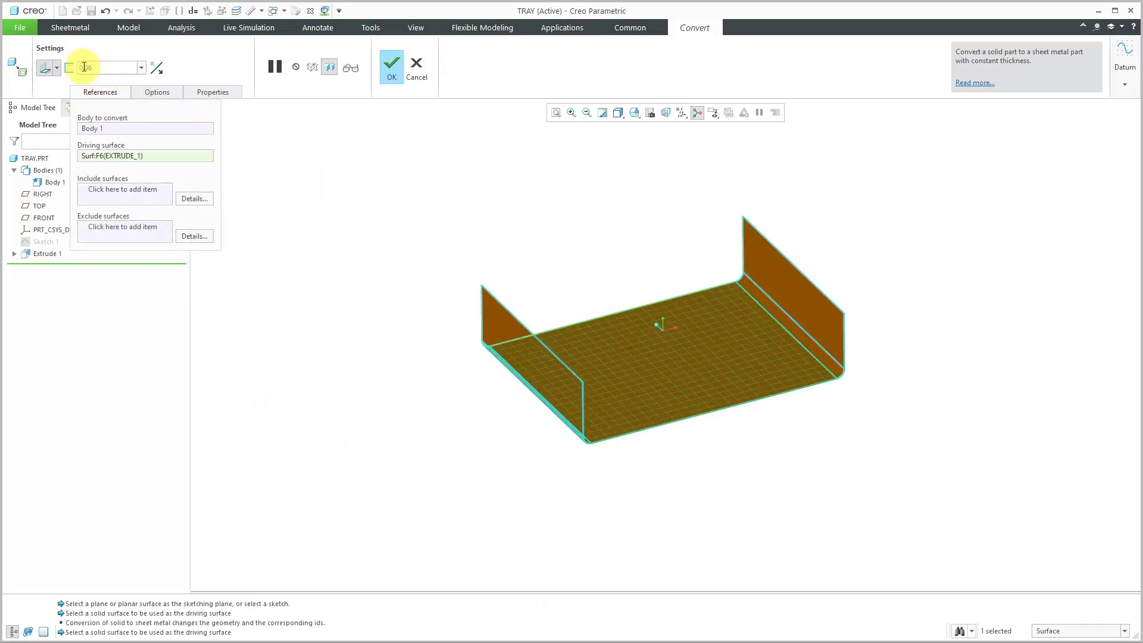
{"action": "middle_click_drag", "start_coordinate": [504, 275], "coordinate": [366, 292]}
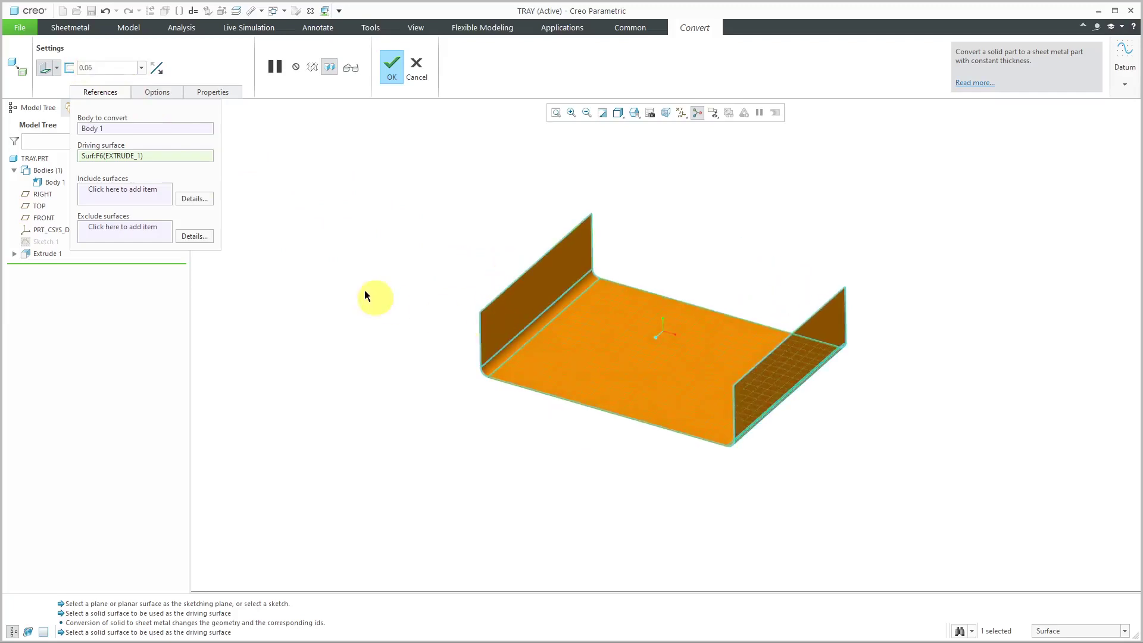
{"action": "left_click", "coordinate": [392, 68]}
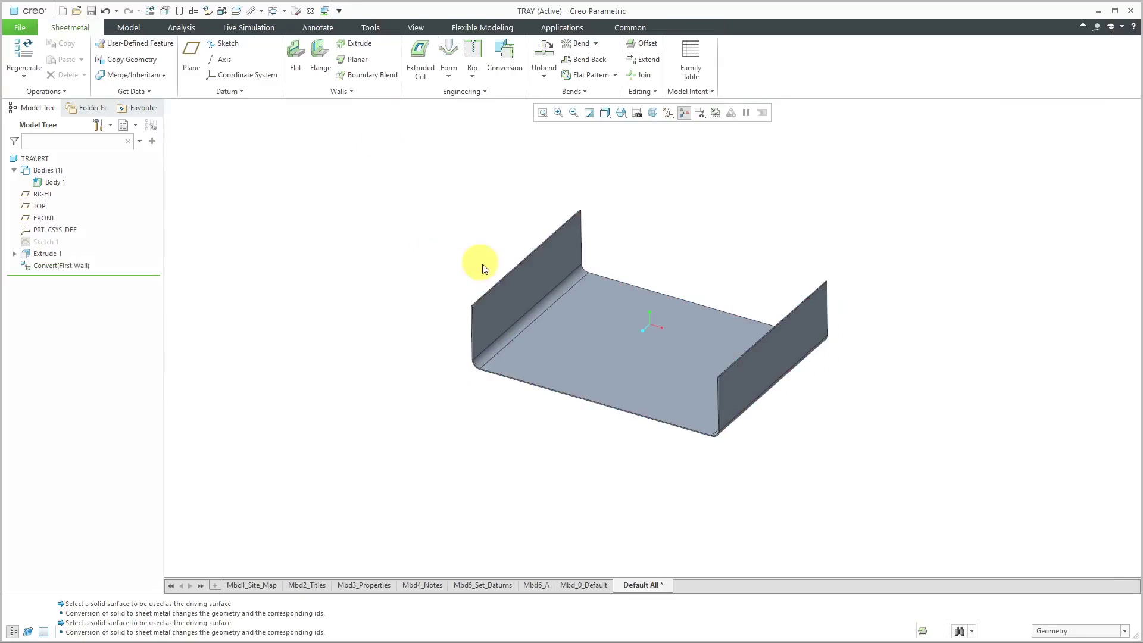
- Apply a bright blue appearance to the tray's Body 1
{"action": "mouse_move", "coordinate": [480, 262]}
{"action": "middle_mouse_down"}
{"action": "mouse_move", "coordinate": [500, 256]}
{"action": "mouse_move", "coordinate": [489, 272]}
{"action": "middle_mouse_up"}
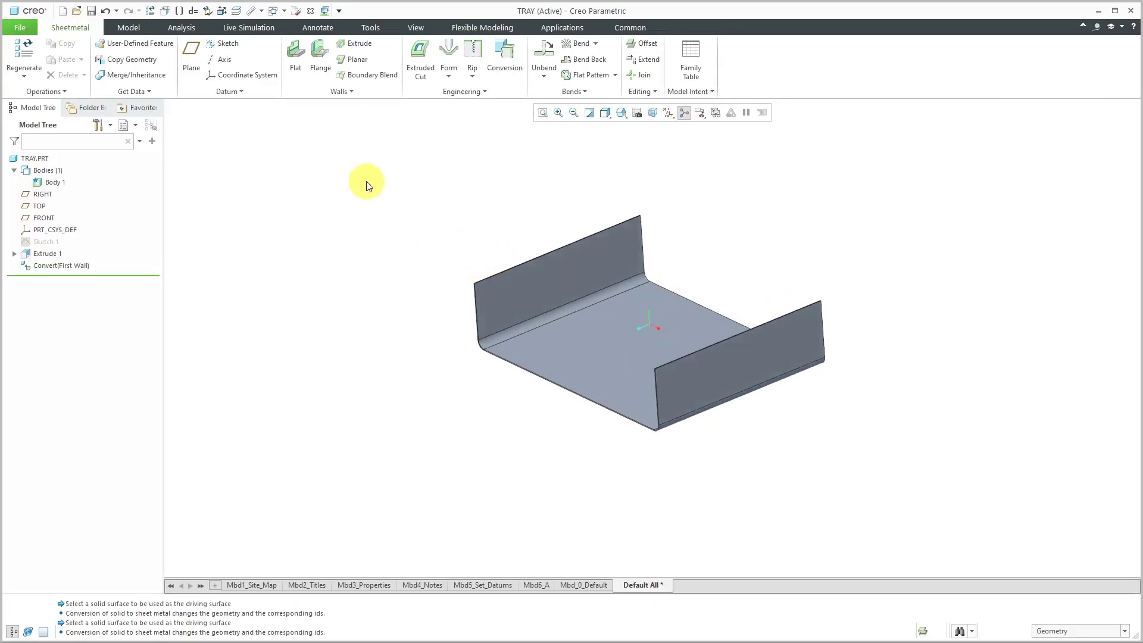
{"action": "left_click", "coordinate": [415, 28]}
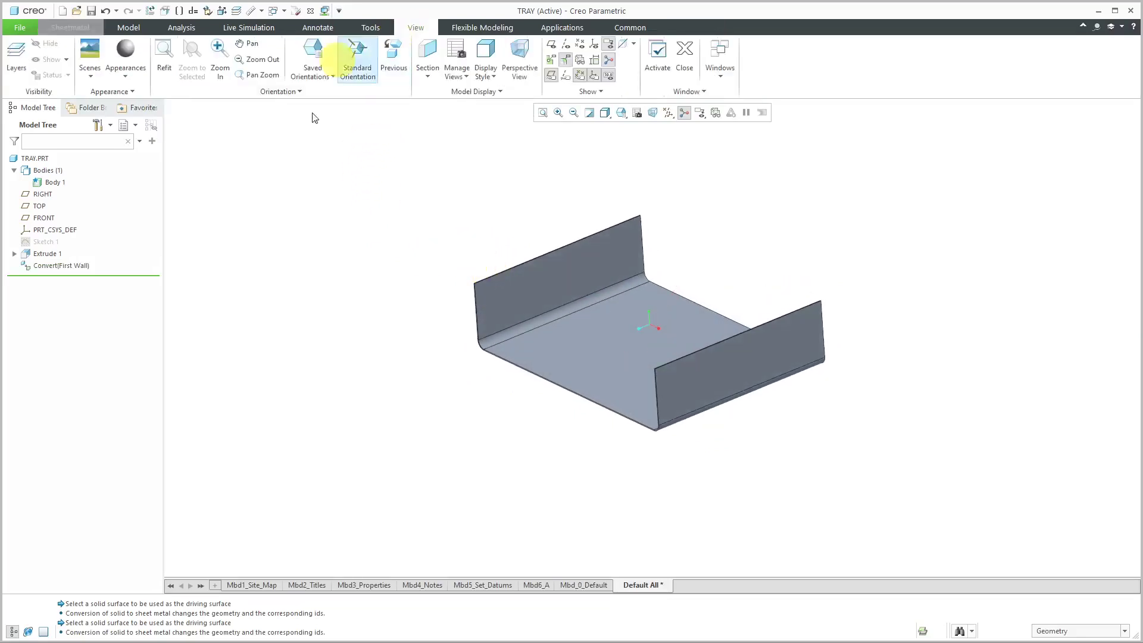
{"action": "left_click", "coordinate": [131, 78]}
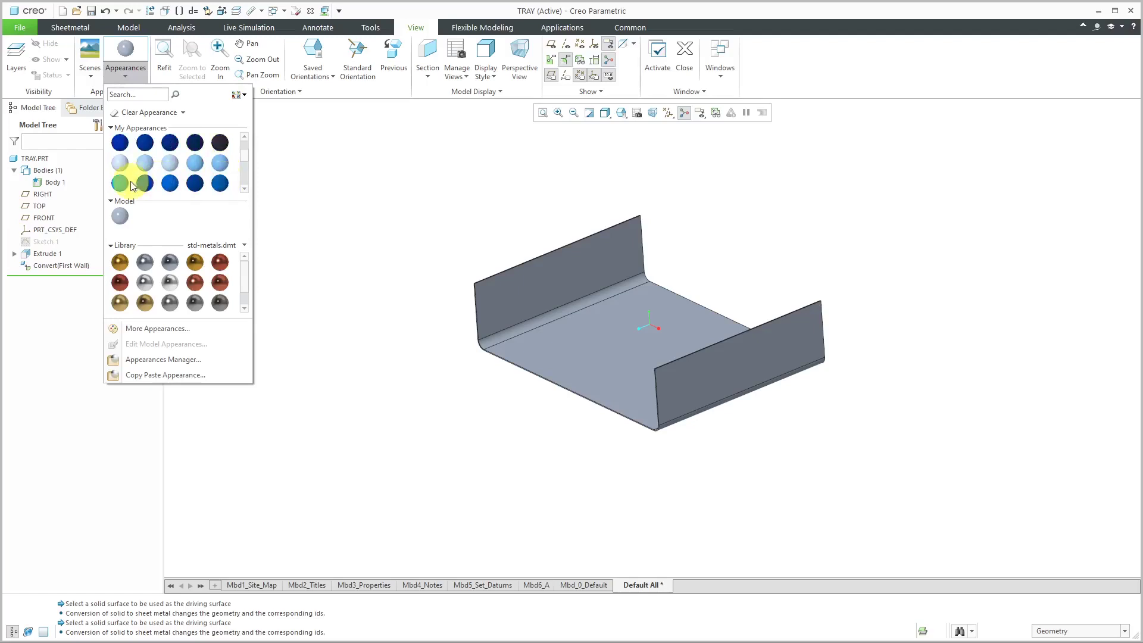
{"action": "left_click", "coordinate": [123, 186]}
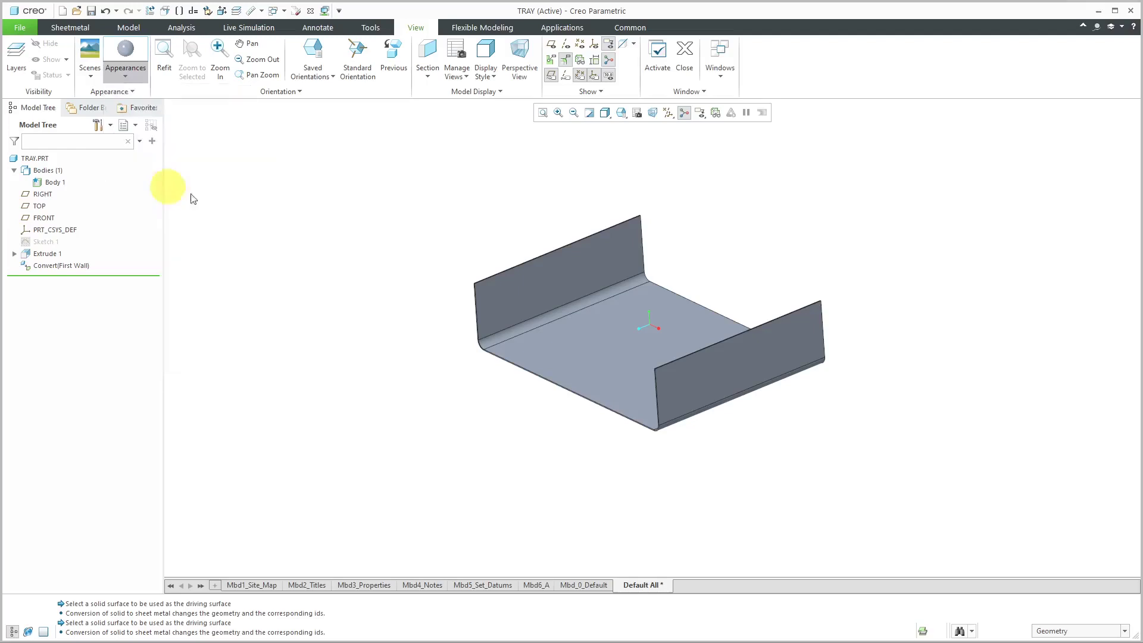
{"action": "left_click", "coordinate": [53, 185]}
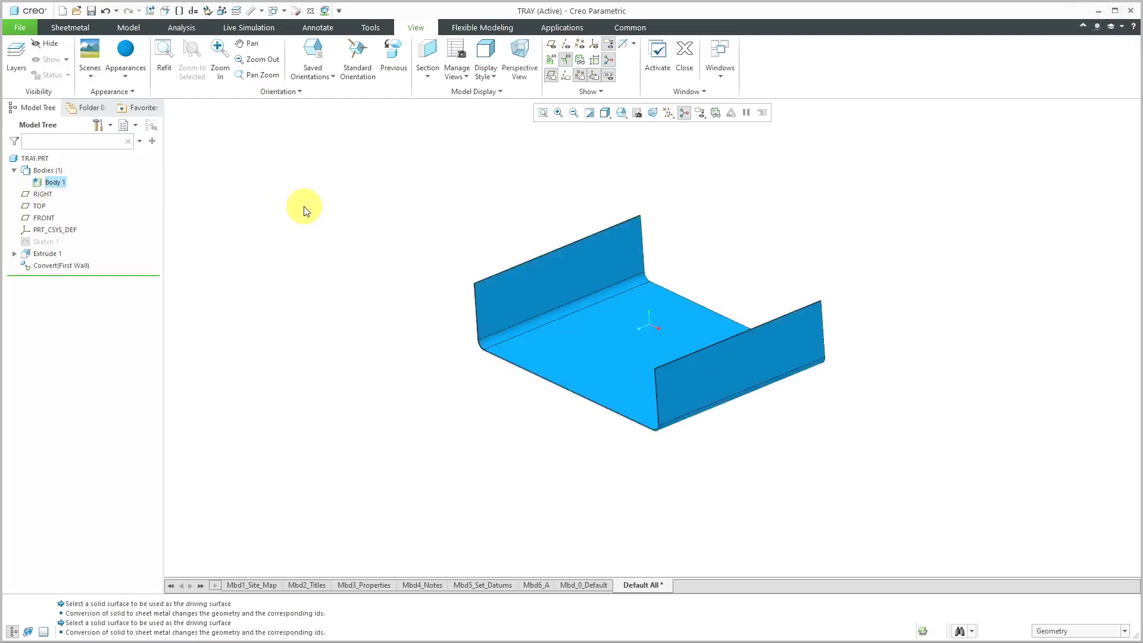
{"action": "left_click", "coordinate": [304, 210]}
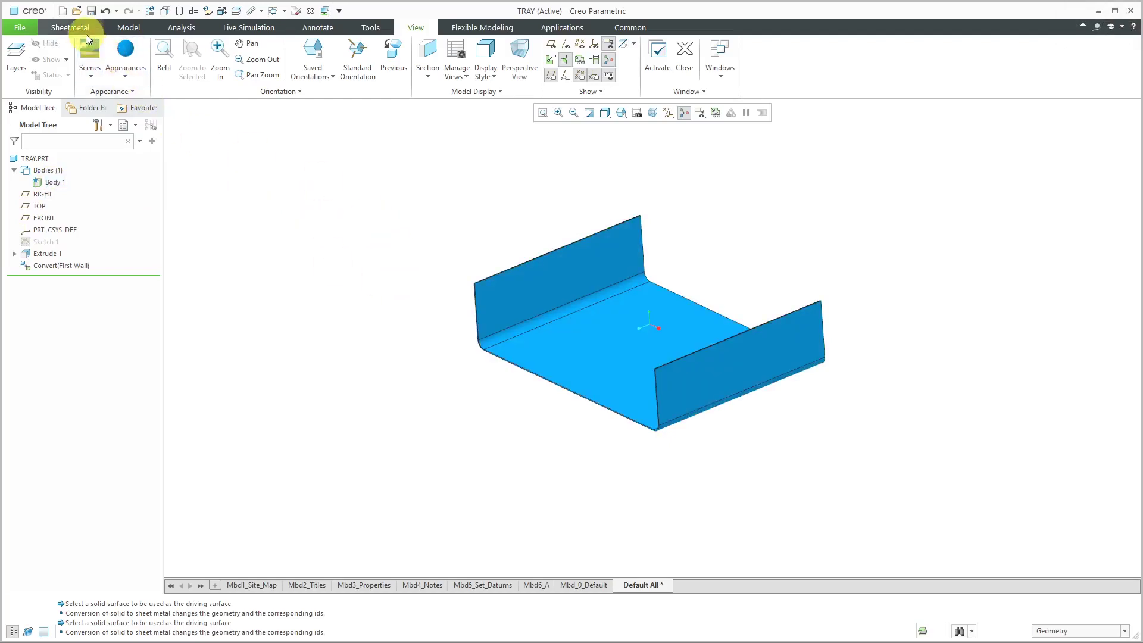
- Load self-clinch-nut.gph as a user-defined feature for insertion into the tray
{"action": "left_click", "coordinate": [128, 28]}
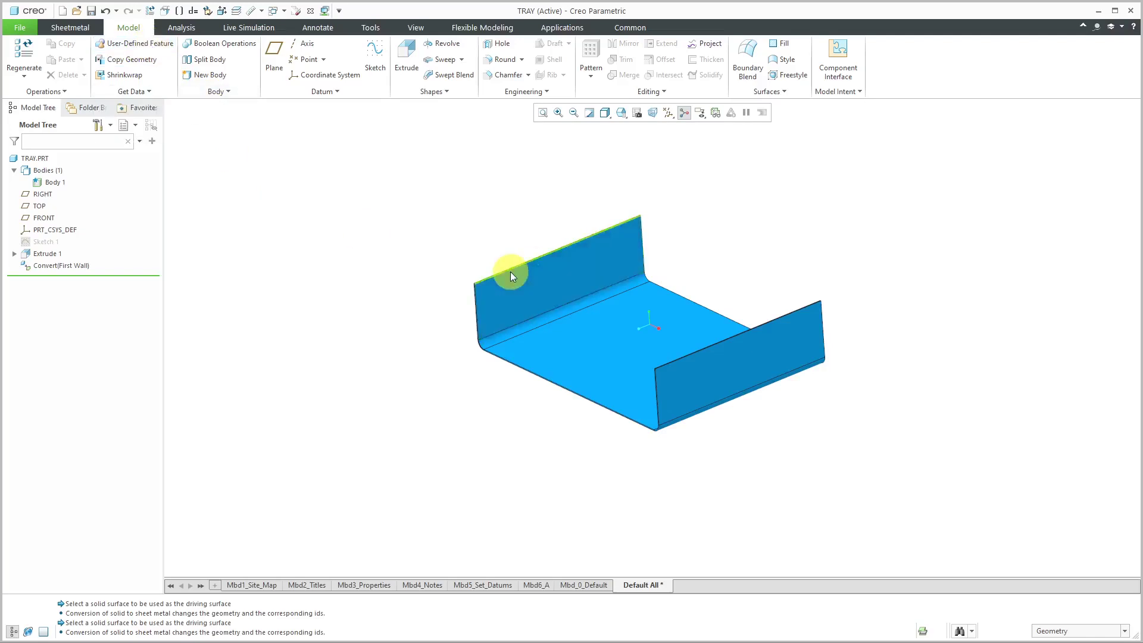
{"action": "scroll", "coordinate": [509, 271], "scroll_direction": "down", "scroll_amount": 5}
{"action": "scroll", "coordinate": [466, 296], "scroll_direction": "down", "scroll_amount": 5}
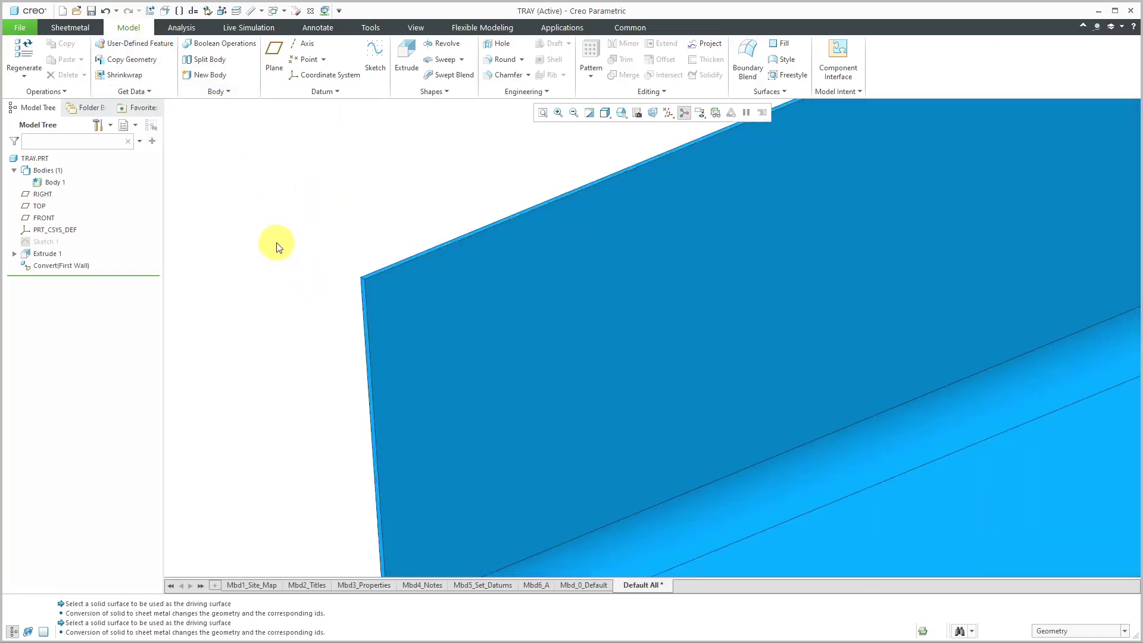
{"action": "left_click", "coordinate": [154, 48]}
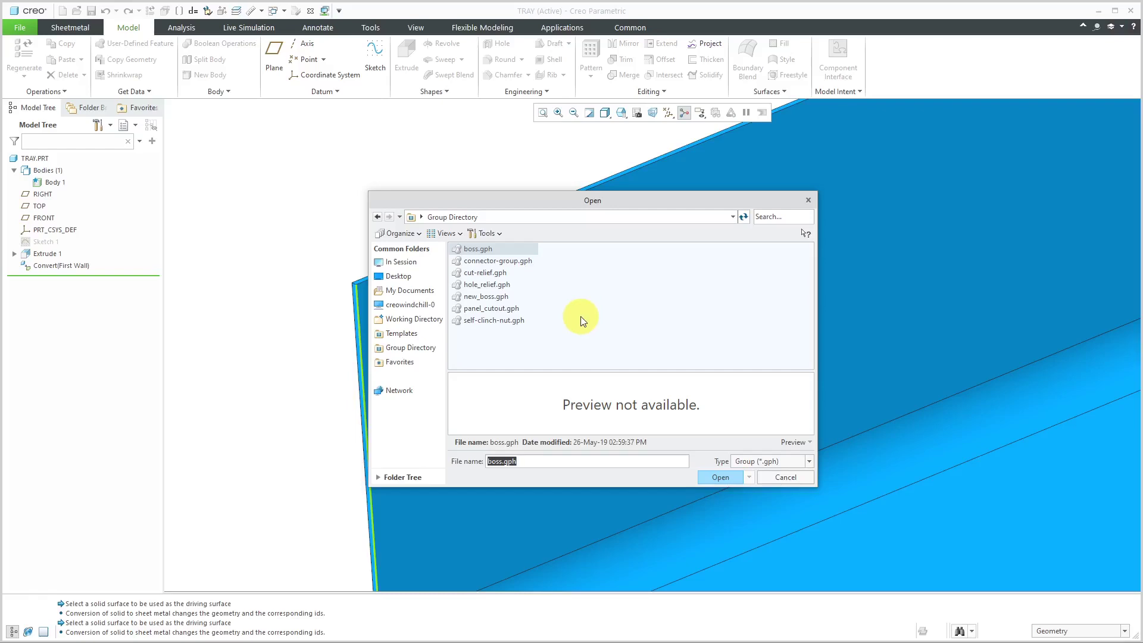
{"action": "left_click", "coordinate": [501, 322]}
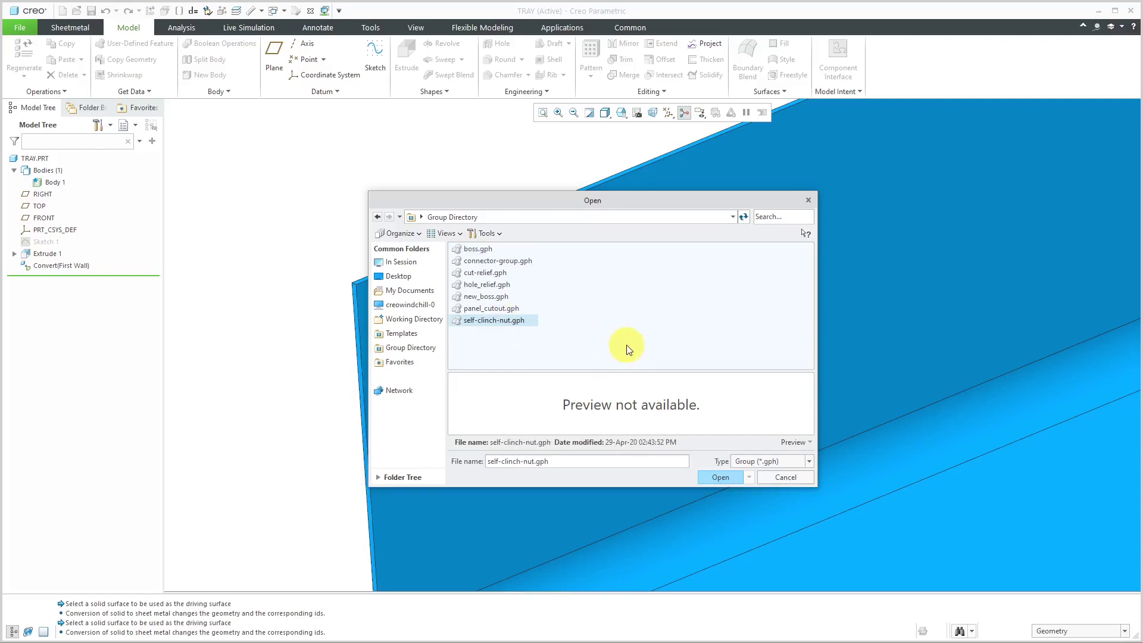
{"action": "left_click", "coordinate": [721, 476]}
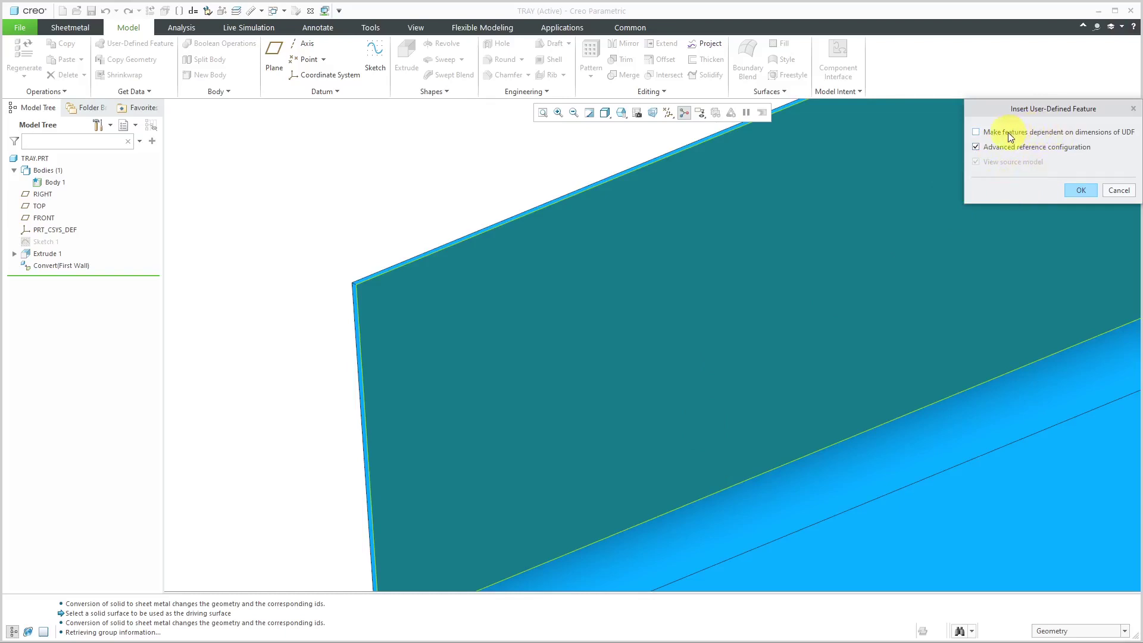
- Start placing the UDF, assigning Body 1 and the tray wall face as references
{"action": "left_click", "coordinate": [1079, 190]}
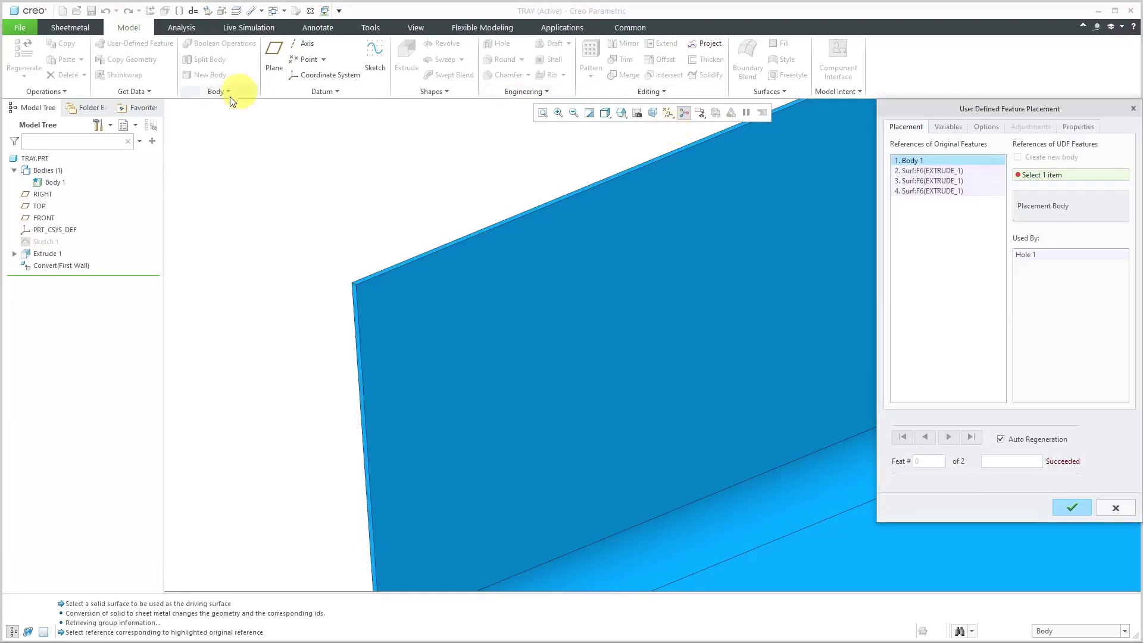
{"action": "left_click", "coordinate": [783, 152]}
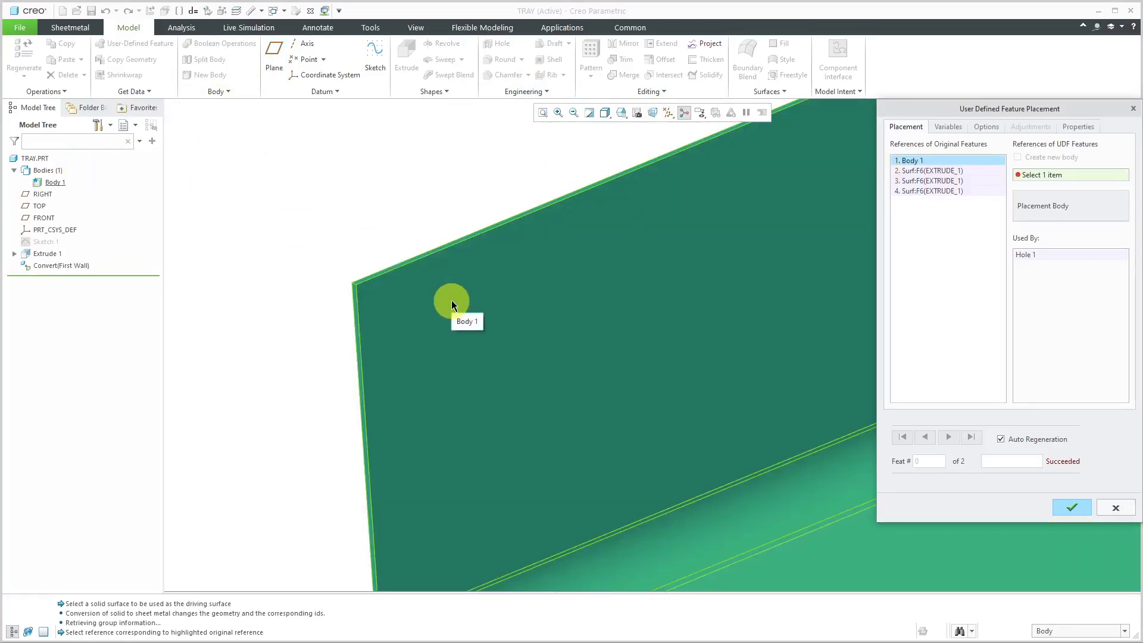
{"action": "left_click", "coordinate": [451, 300]}
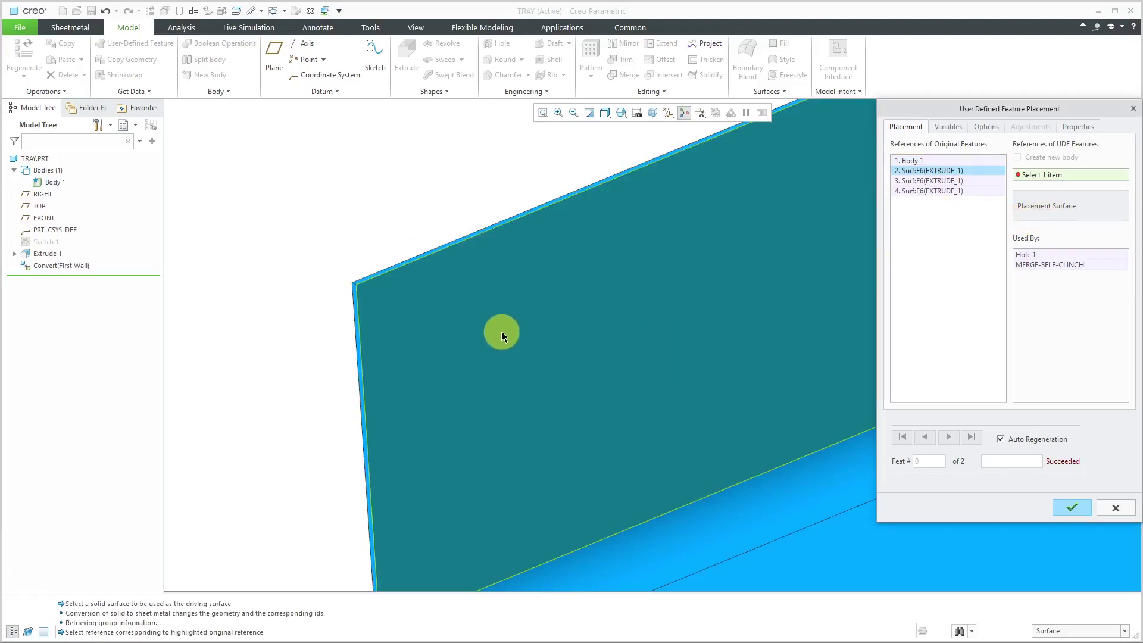
{"action": "left_click", "coordinate": [498, 331]}
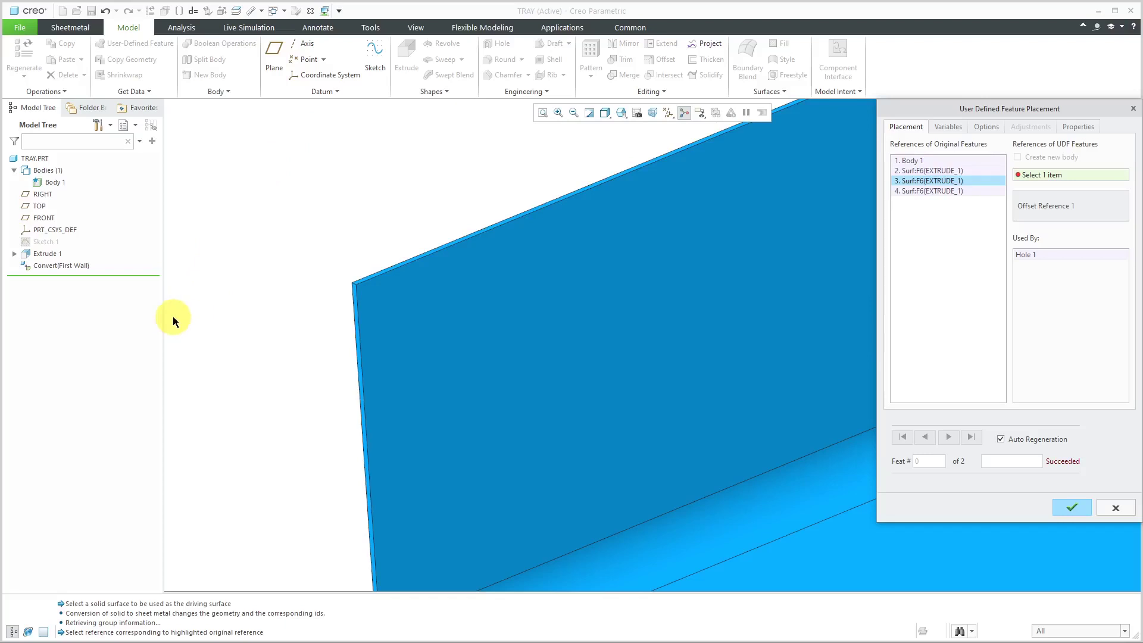
- Assign the wall's top edge face and wall face as the nut's offset and placement references
{"action": "middle_click_drag", "start_coordinate": [362, 298], "coordinate": [572, 176]}
{"action": "left_click", "coordinate": [392, 330]}
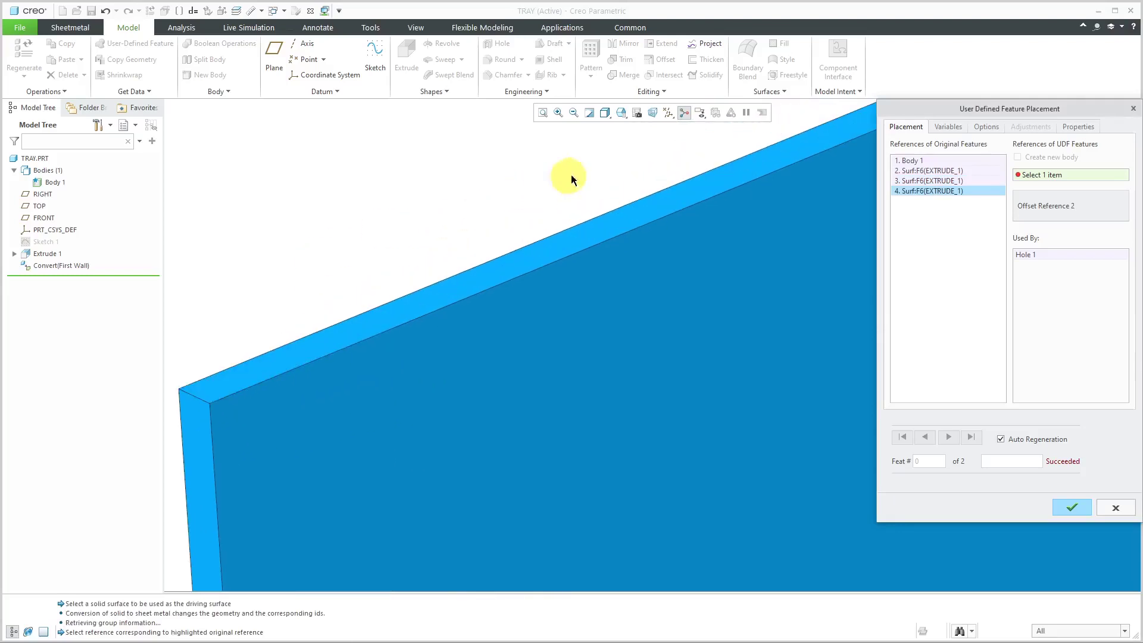
{"action": "left_click", "coordinate": [625, 216]}
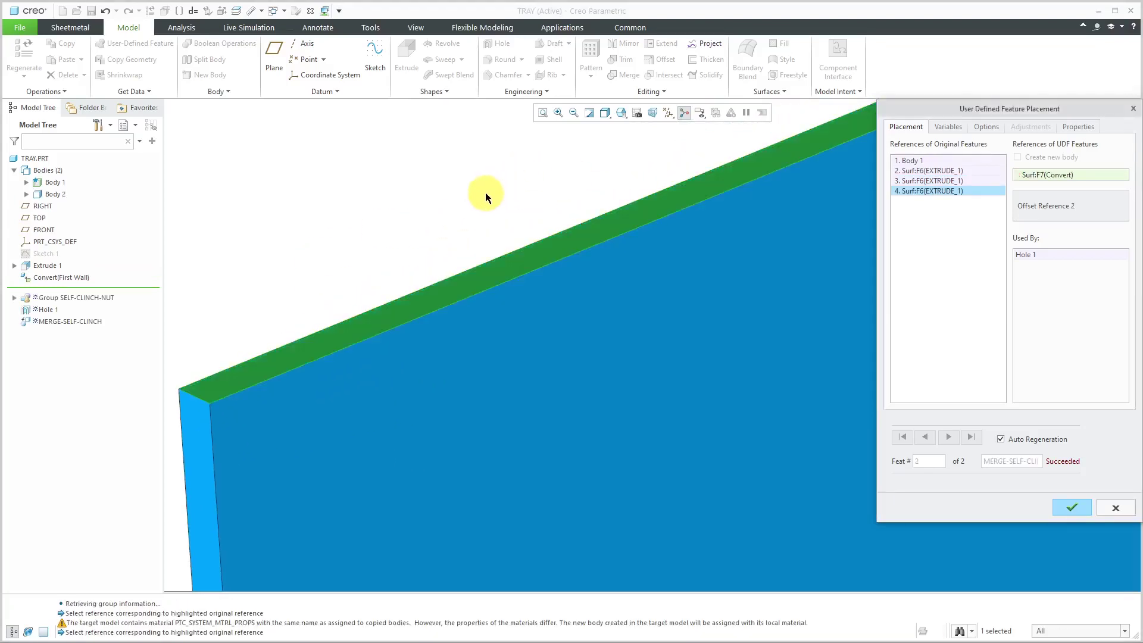
{"action": "key", "text": "ctrl+d"}
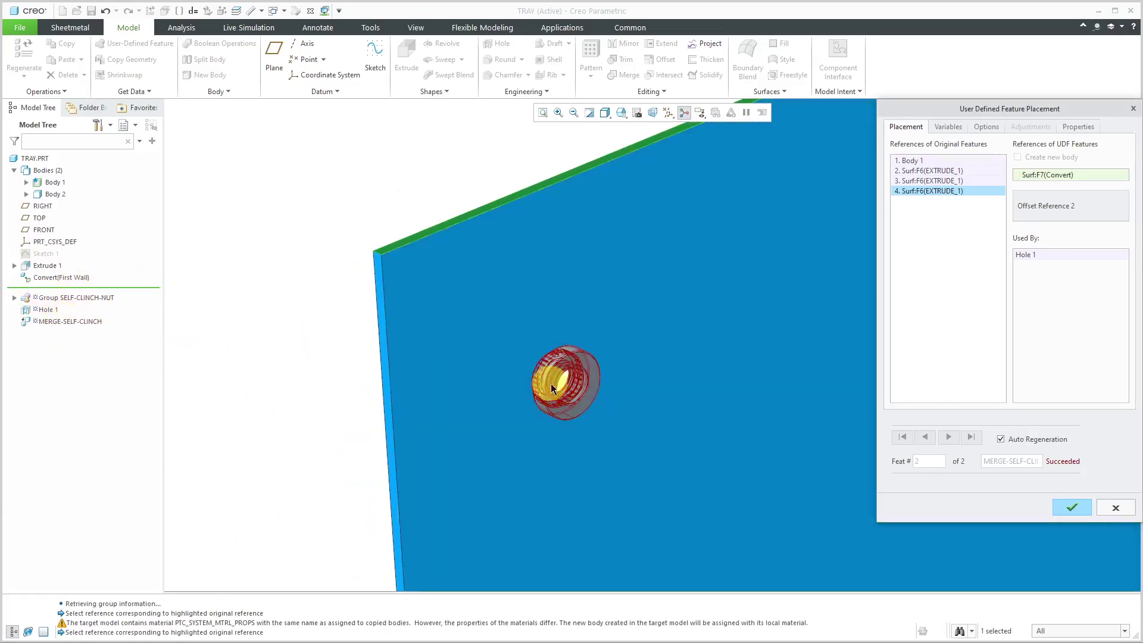
- Enter nut offsets d8 = 2 and d9 = 0.75, then confirm the group placement
{"action": "left_click", "coordinate": [958, 131]}
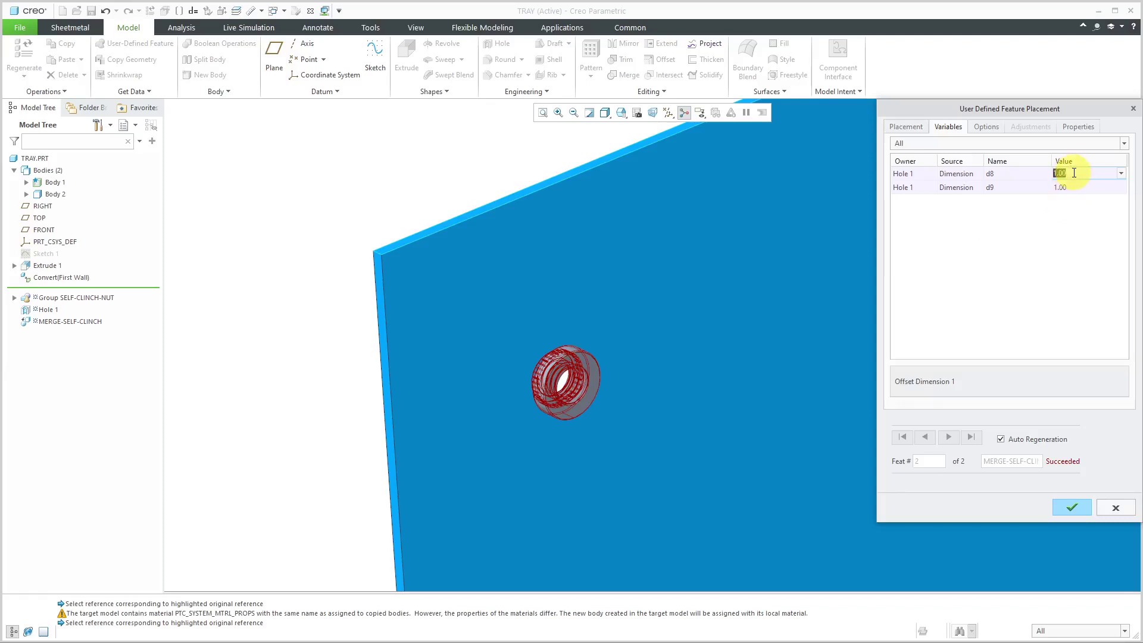
{"action": "type", "text": "2"}
{"action": "key", "text": "Return"}
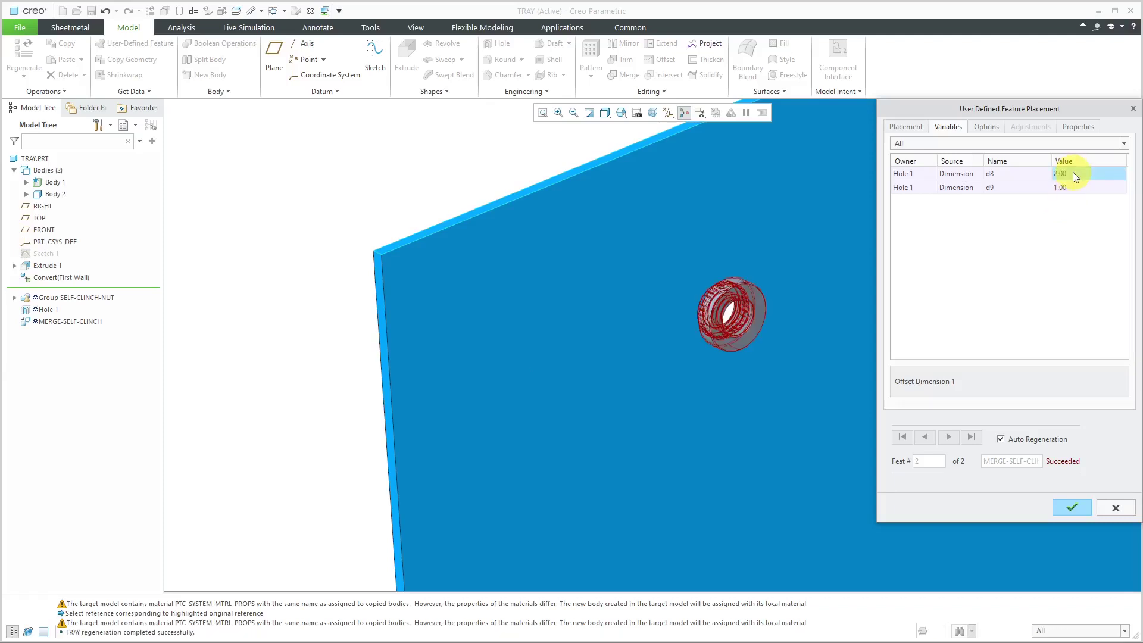
{"action": "left_click", "coordinate": [1067, 187]}
{"action": "double_click", "coordinate": [1067, 187]}
{"action": "key", "text": "BackSpace"}
{"action": "type", "text": ".75"}
{"action": "key", "text": "Return"}
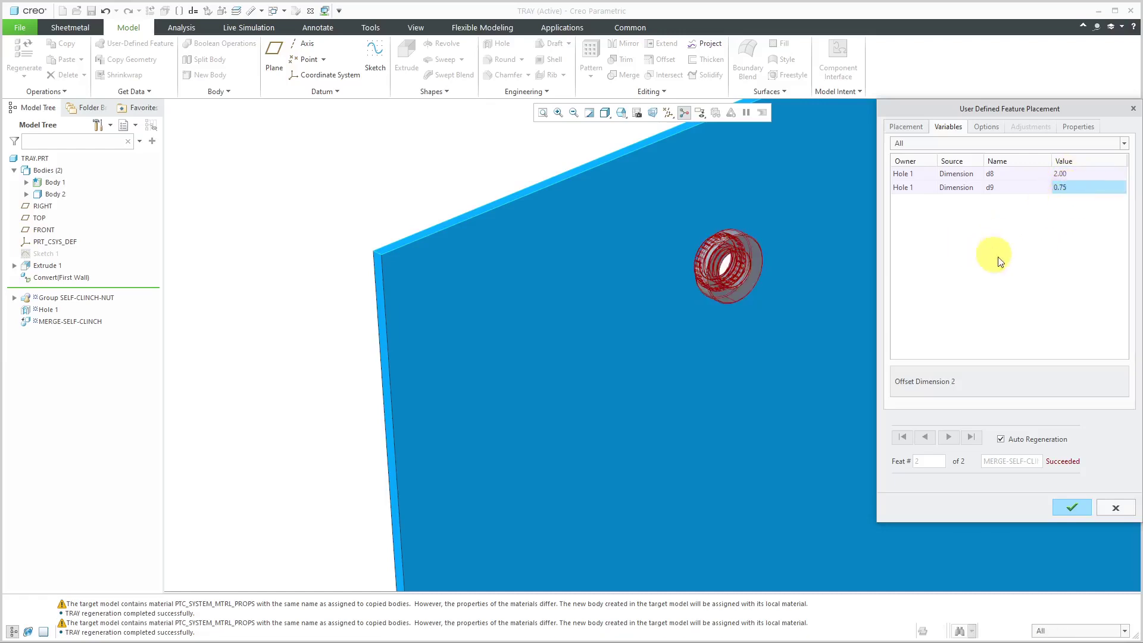
{"action": "left_click", "coordinate": [1071, 503]}
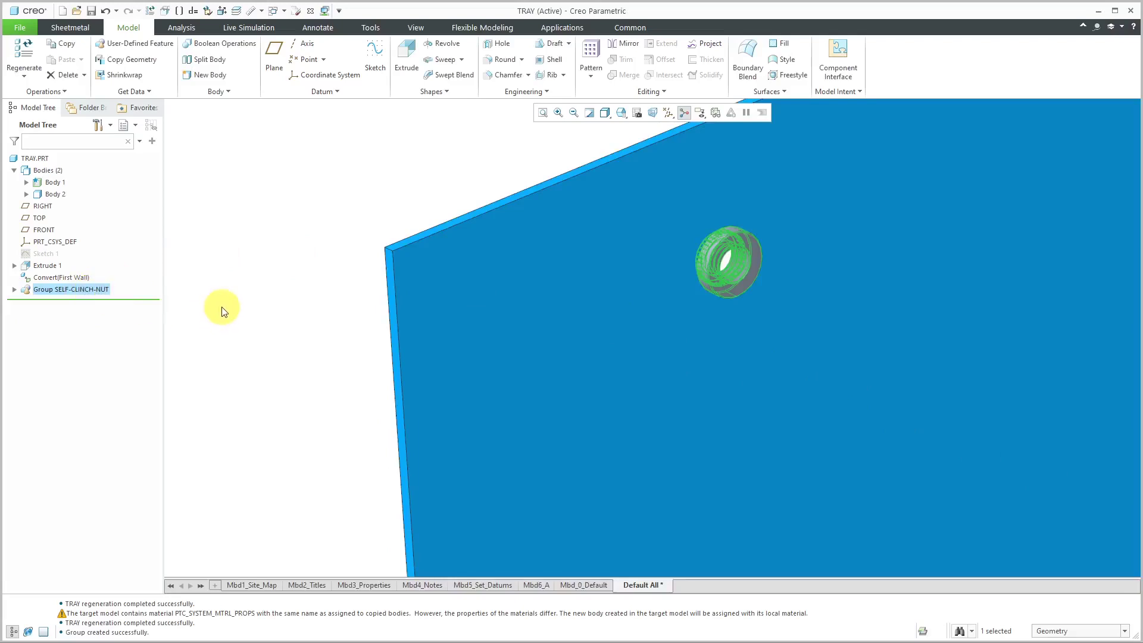
- Start a Direction pattern of the SELF-CLINCH-NUT group along the wall's thickness face
{"action": "right_click", "coordinate": [75, 289]}
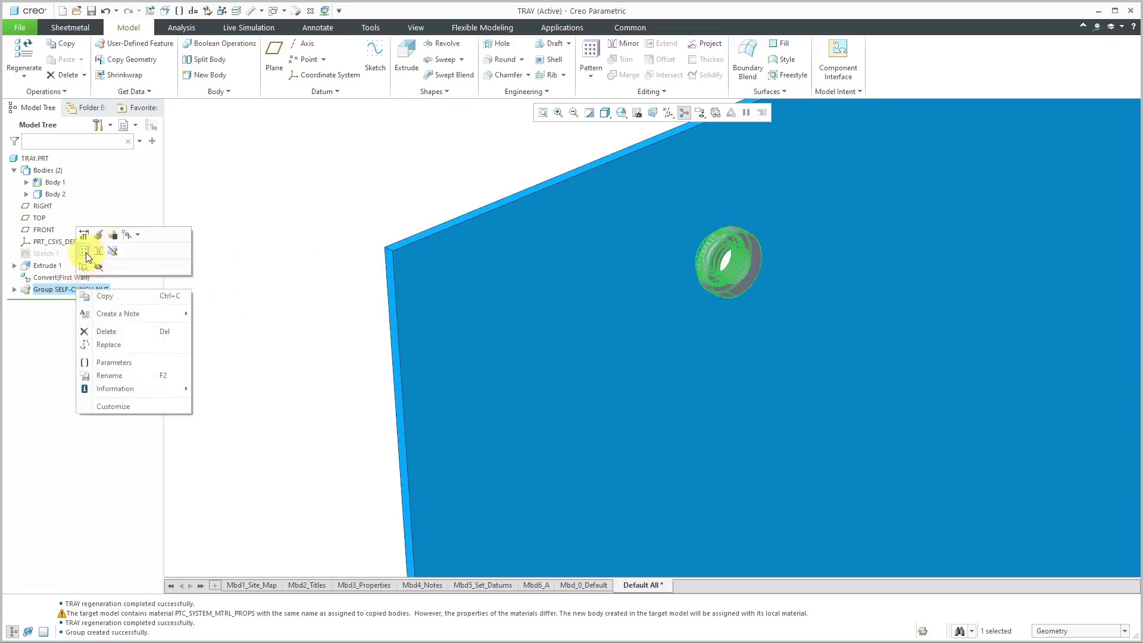
{"action": "left_click", "coordinate": [85, 252]}
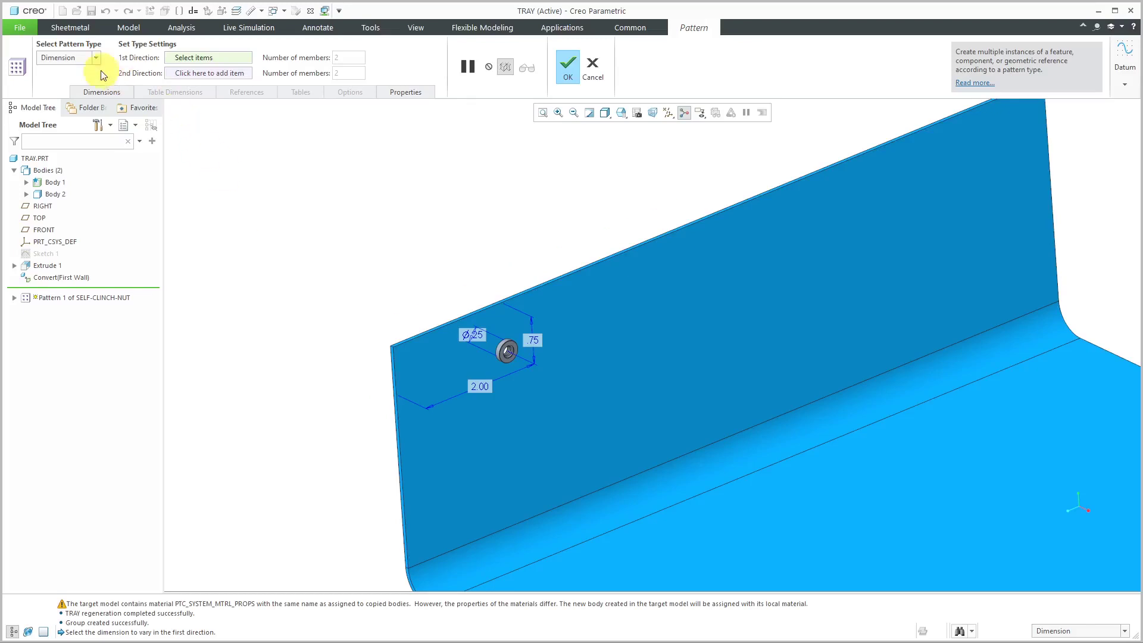
{"action": "left_click", "coordinate": [95, 57]}
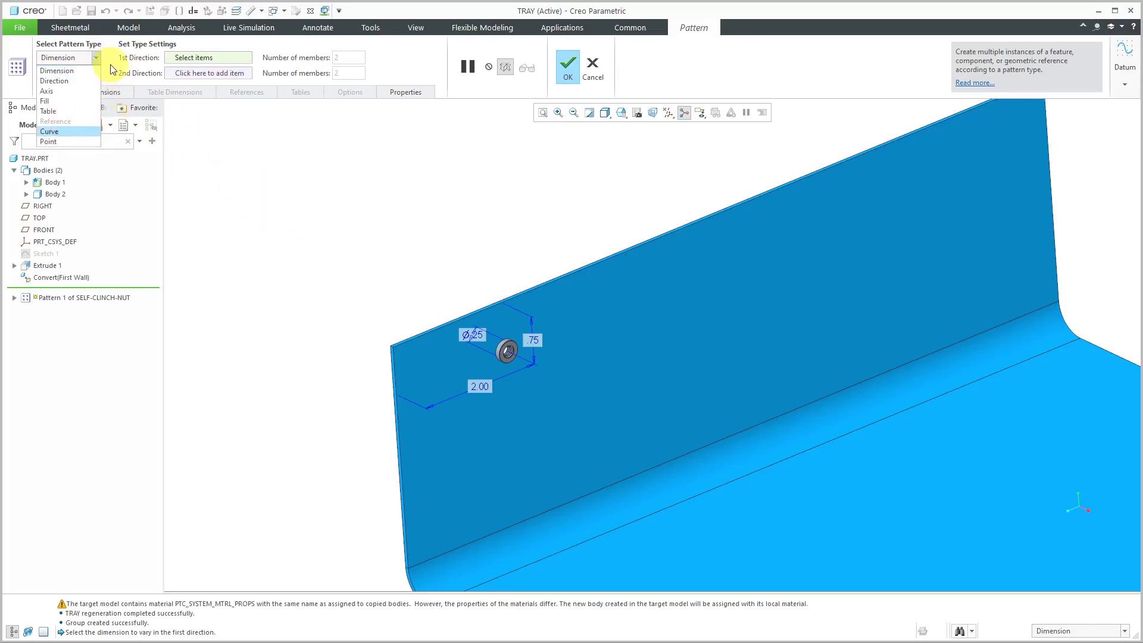
{"action": "left_click", "coordinate": [96, 58]}
{"action": "right_click", "coordinate": [266, 247]}
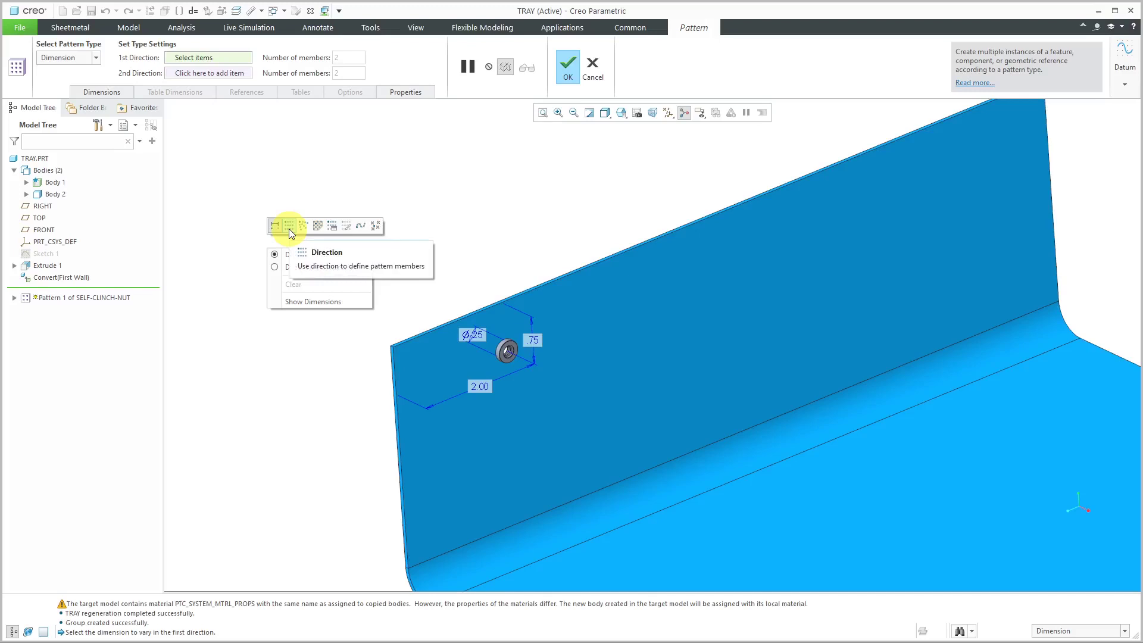
{"action": "left_click", "coordinate": [288, 229]}
{"action": "scroll", "coordinate": [369, 381], "scroll_direction": "down", "scroll_amount": 2}
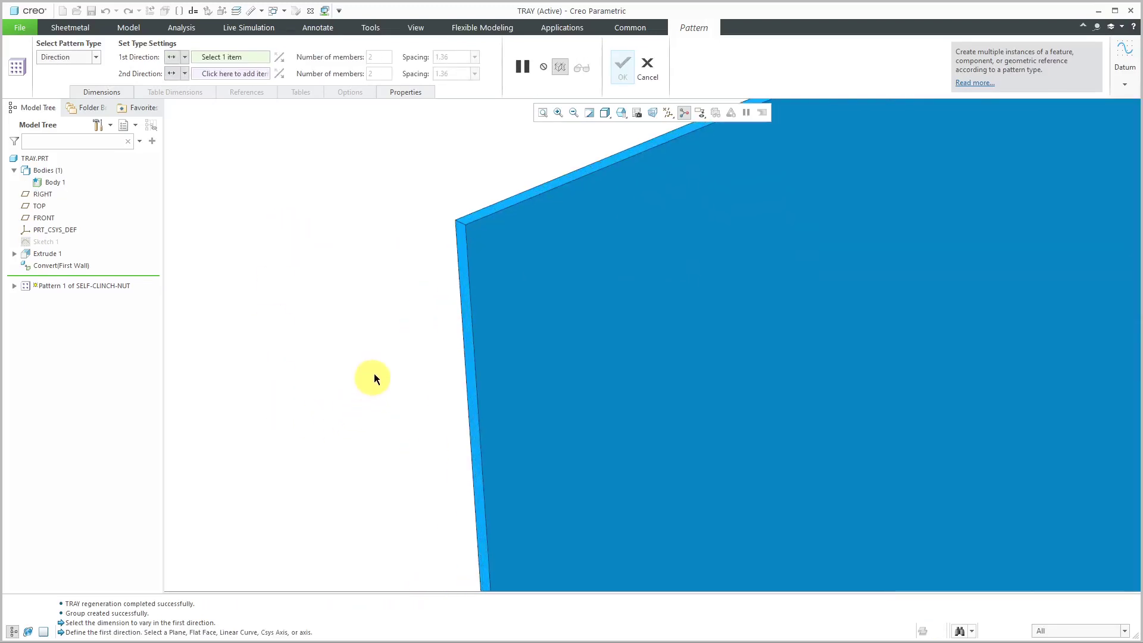
{"action": "scroll", "coordinate": [459, 300], "scroll_direction": "down", "scroll_amount": 3}
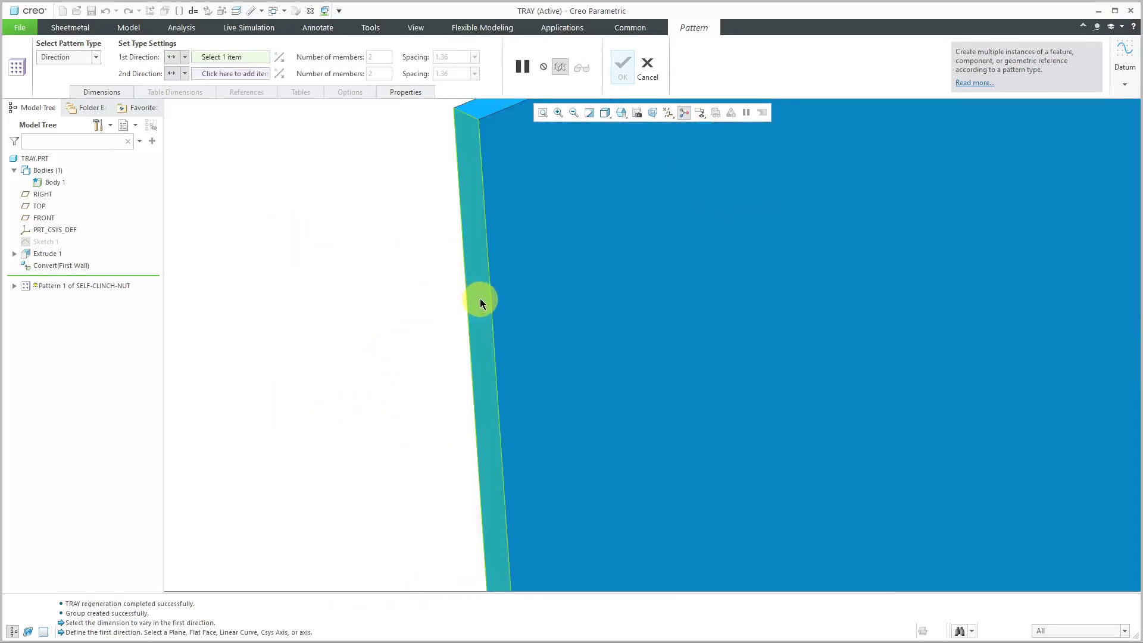
{"action": "left_click", "coordinate": [480, 300]}
- Set pattern spacing to -2 with 5 members and finish the pattern
{"action": "scroll", "coordinate": [484, 306], "scroll_direction": "up", "scroll_amount": 3}
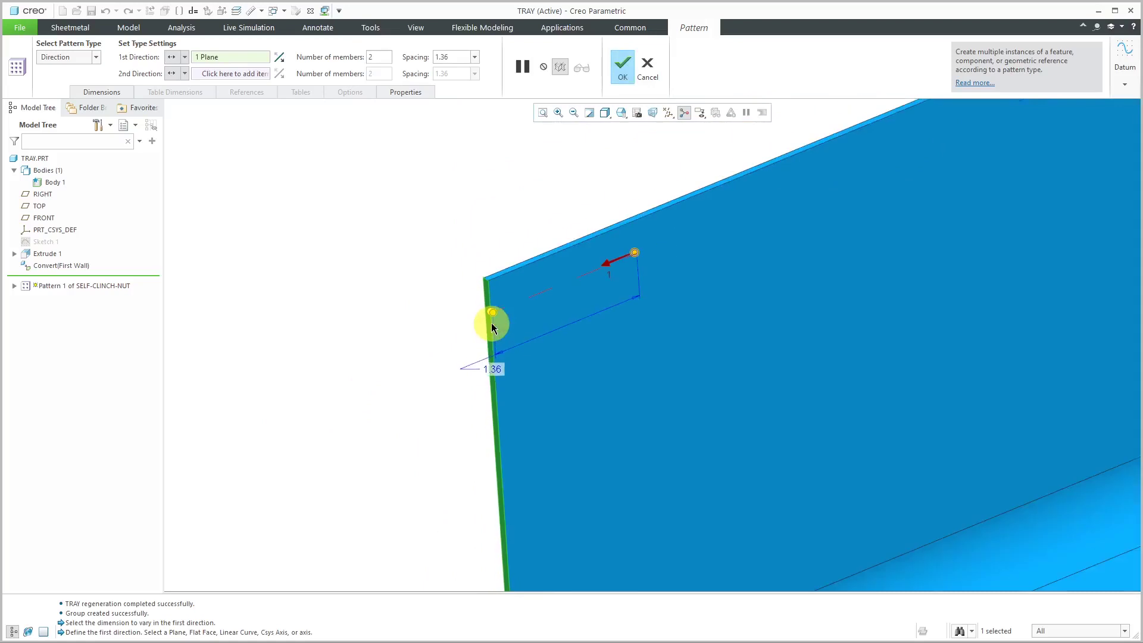
{"action": "double_click", "coordinate": [491, 370]}
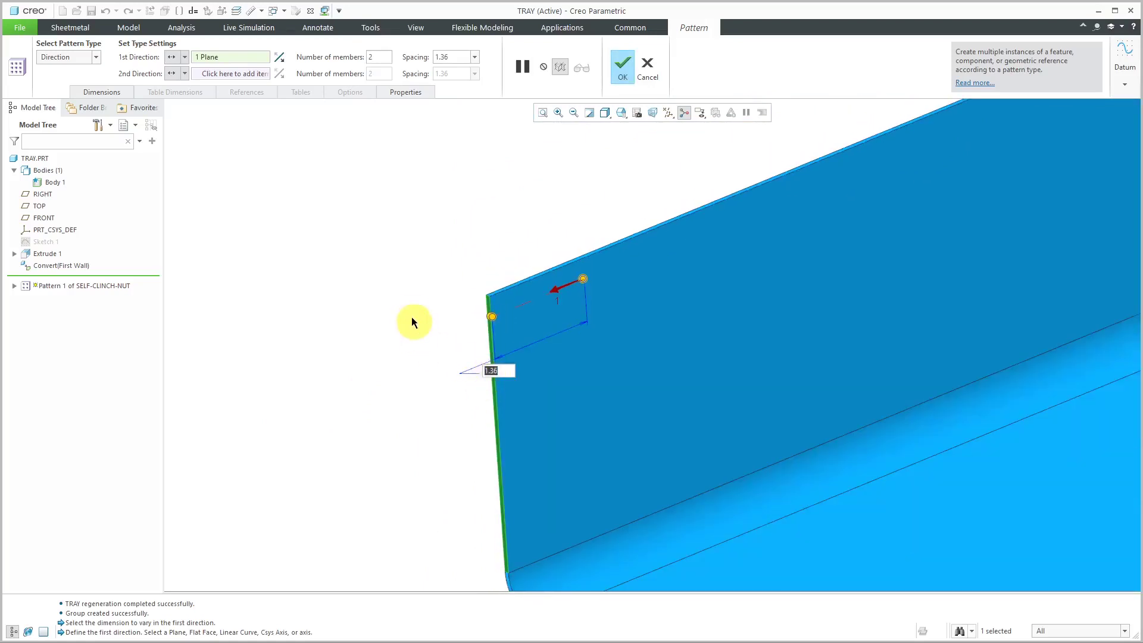
{"action": "type", "text": "-2"}
{"action": "key", "text": "Return"}
{"action": "scroll", "coordinate": [412, 310], "scroll_direction": "up", "scroll_amount": 2}
{"action": "double_click", "coordinate": [382, 57]}
{"action": "type", "text": "5"}
{"action": "key", "text": "Return"}
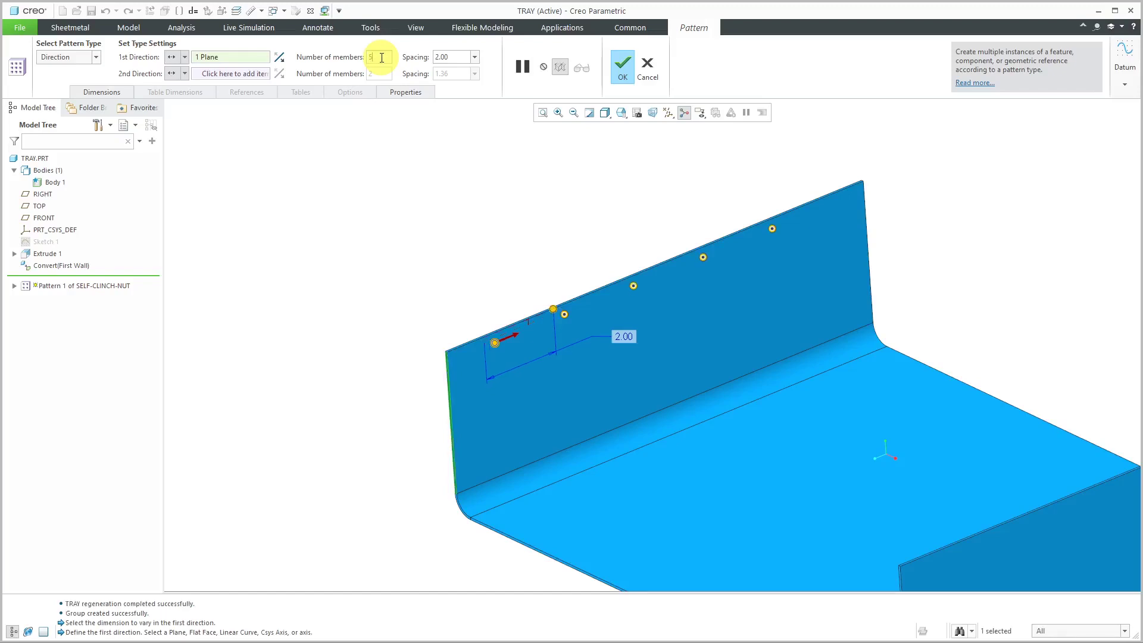
{"action": "left_click", "coordinate": [622, 67]}
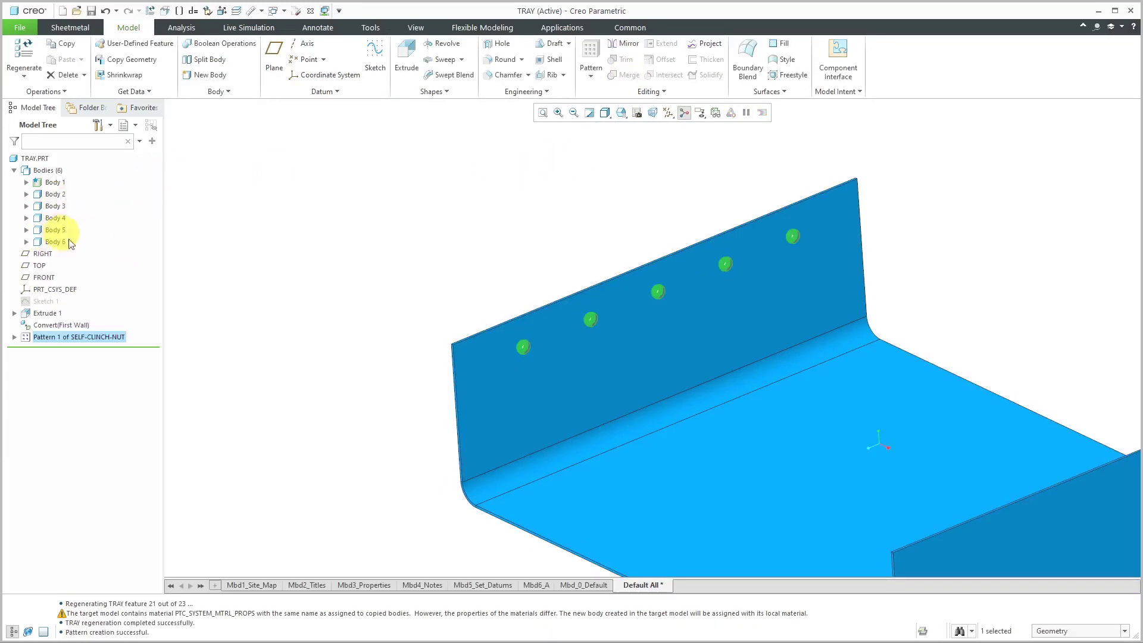
- Hide the five nut bodies, Body 2 through Body 6
{"action": "left_click", "coordinate": [231, 234]}
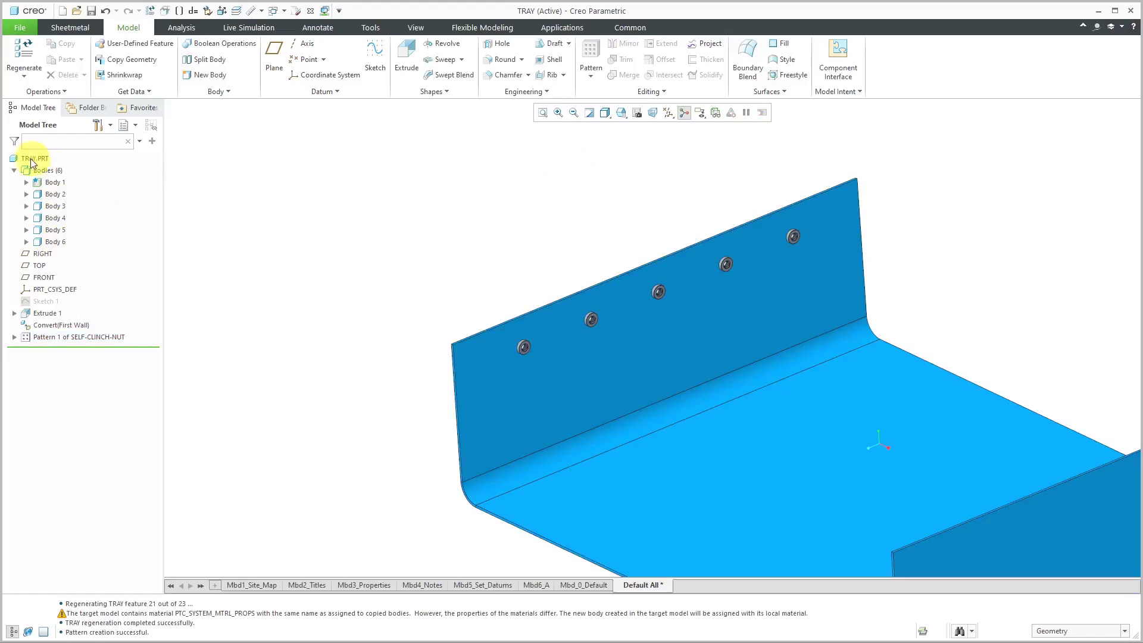
{"action": "left_click", "coordinate": [55, 195]}
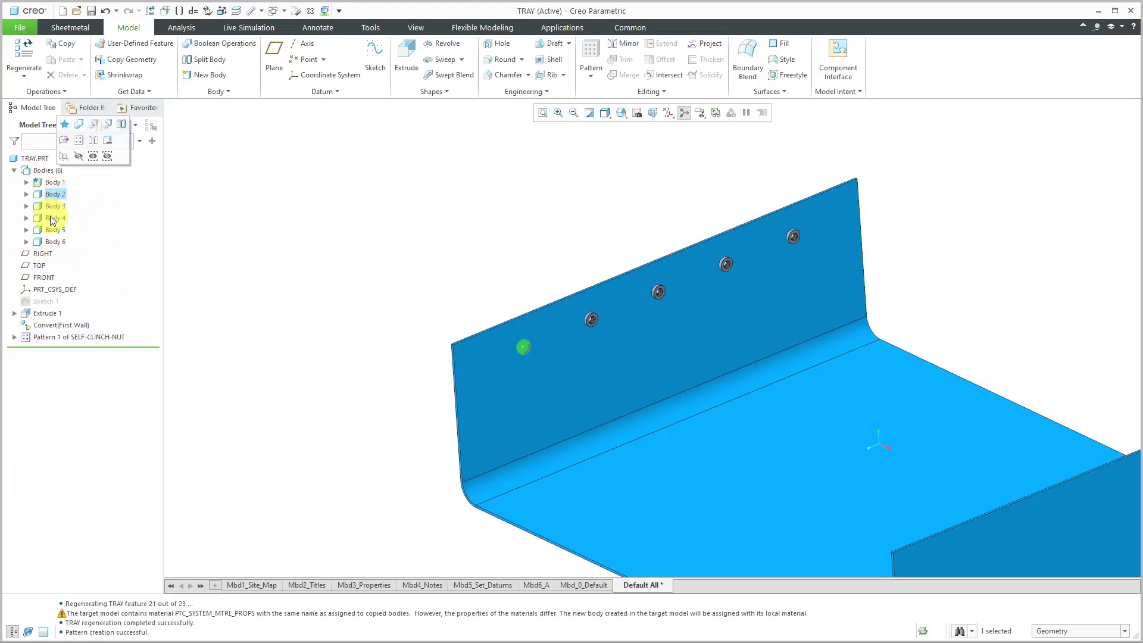
{"action": "left_click", "coordinate": [49, 206]}
{"action": "left_click", "coordinate": [52, 218]}
{"action": "left_click", "coordinate": [60, 242]}
{"action": "left_click", "coordinate": [53, 195], "text": "shift"}
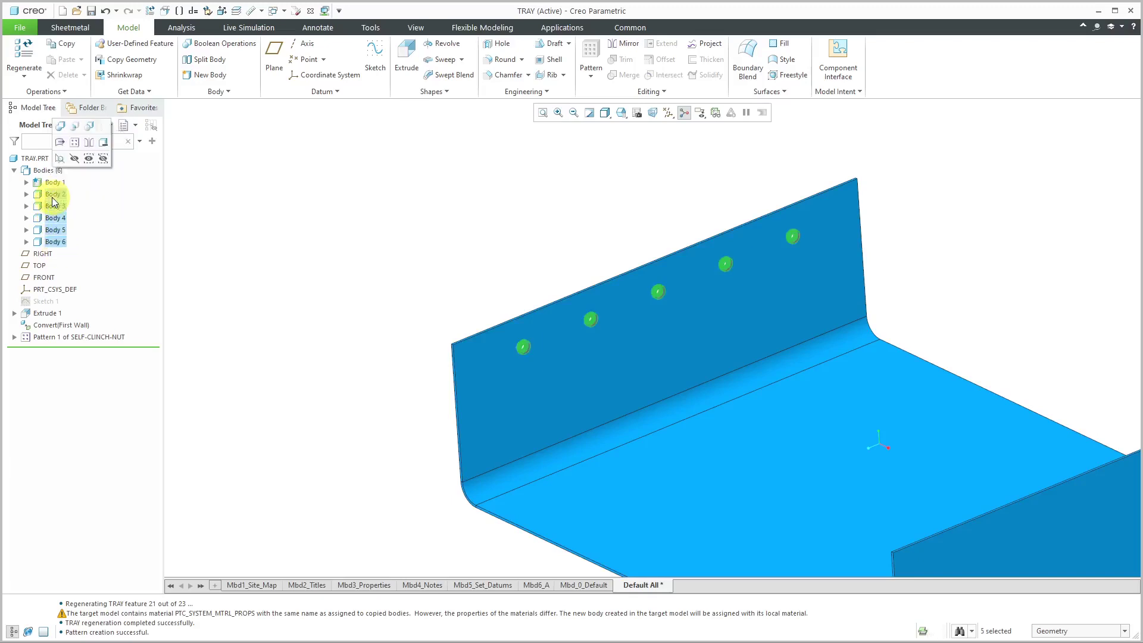
{"action": "left_click", "coordinate": [74, 162]}
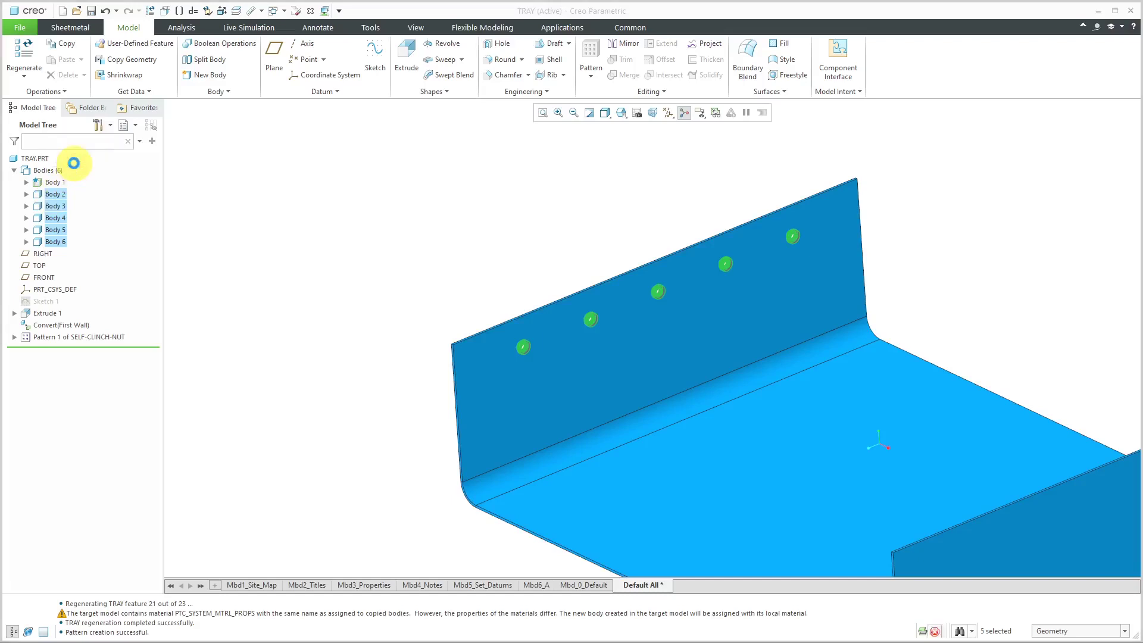
- Expand Pattern 1, its first SELF-CLINCH-NUT group and Body 1 to inspect the holes
{"action": "left_click", "coordinate": [14, 337]}
{"action": "left_click", "coordinate": [26, 349]}
{"action": "left_click", "coordinate": [468, 363]}
{"action": "left_click", "coordinate": [438, 355]}
{"action": "left_click", "coordinate": [26, 183]}
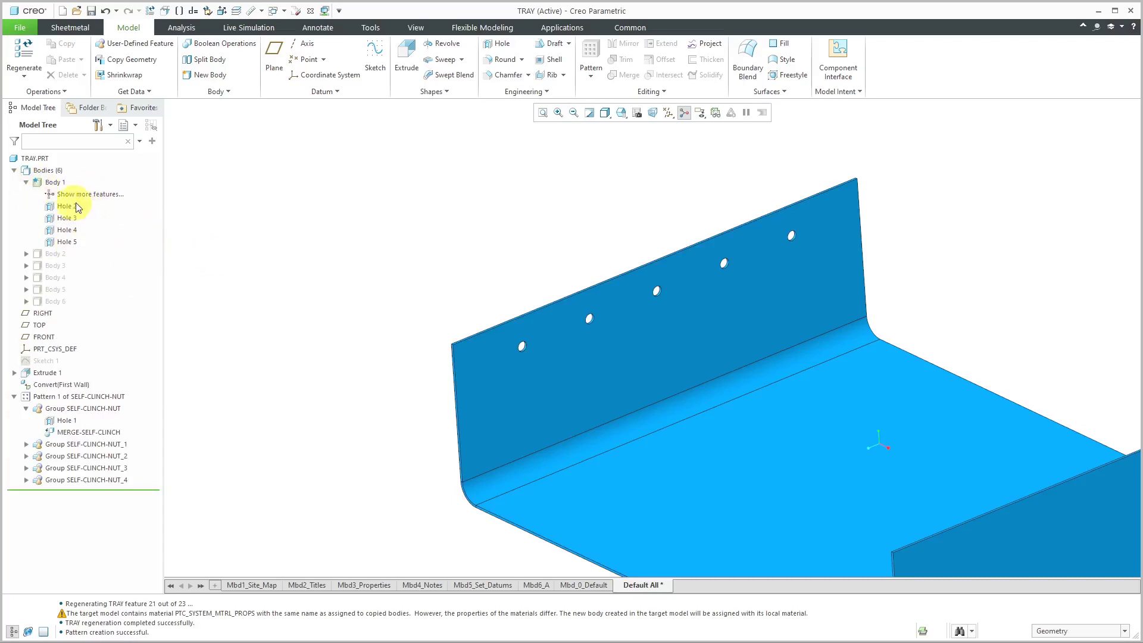
{"action": "left_click", "coordinate": [26, 182]}
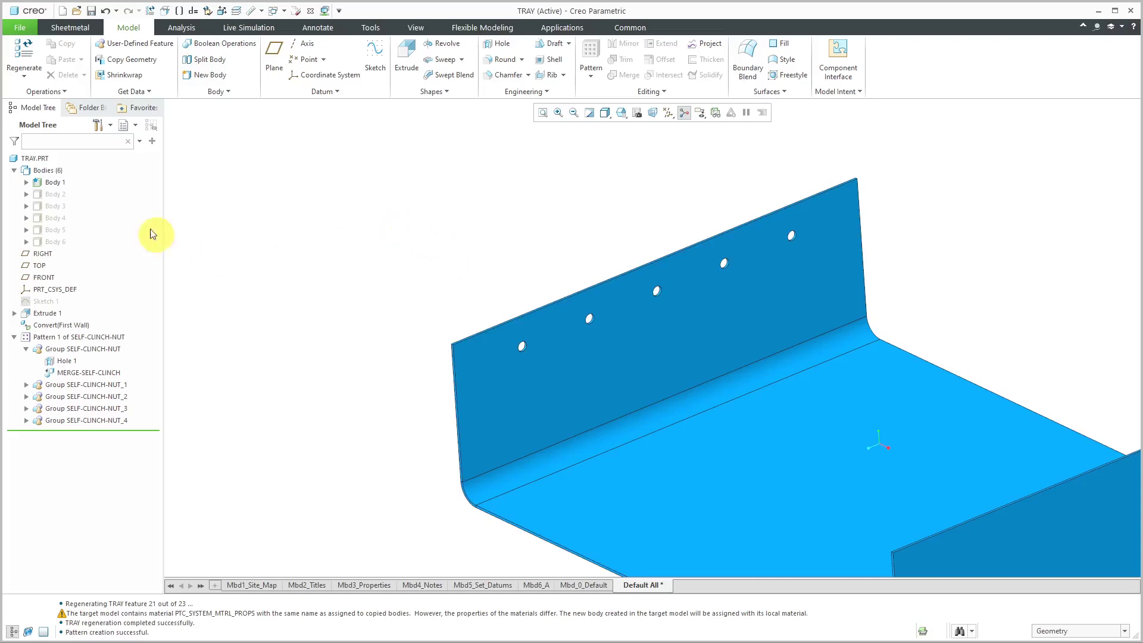
- Show Body 2 through Body 6 again and orbit the tray to inspect the wall
{"action": "left_click", "coordinate": [58, 195]}
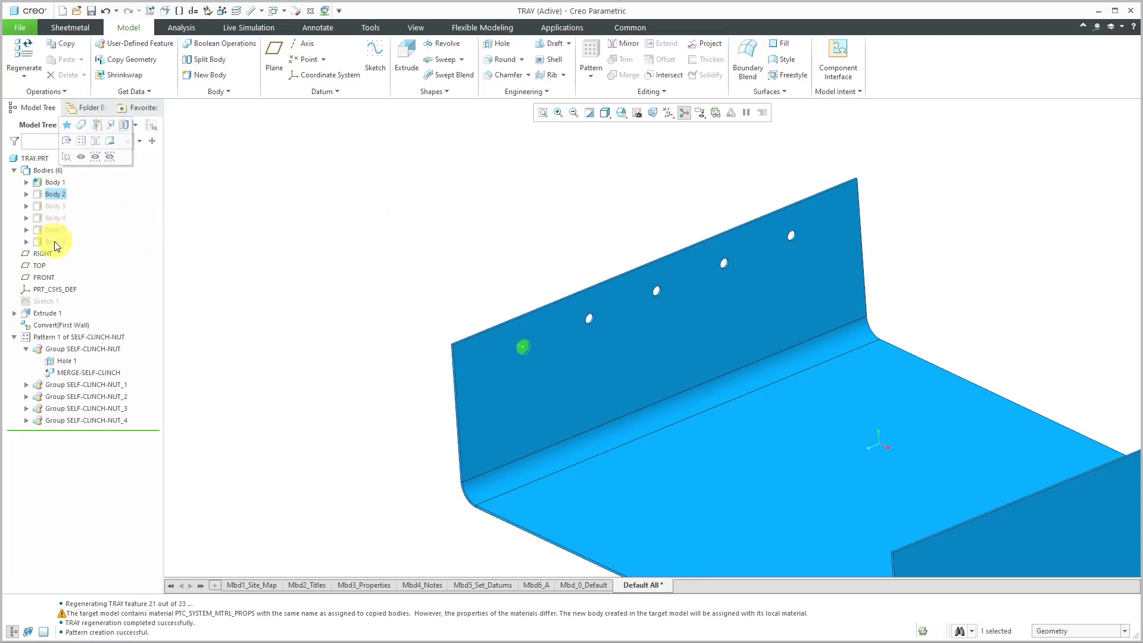
{"action": "left_click", "coordinate": [55, 242], "text": "shift"}
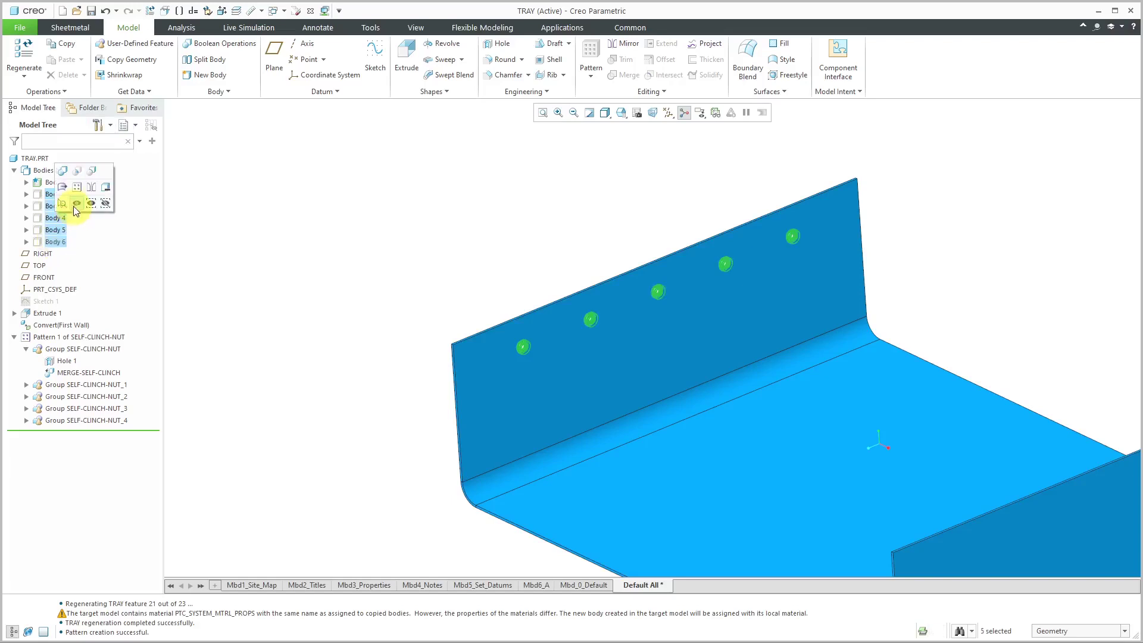
{"action": "left_click", "coordinate": [322, 229]}
{"action": "scroll", "coordinate": [588, 320], "scroll_direction": "up", "scroll_amount": 2}
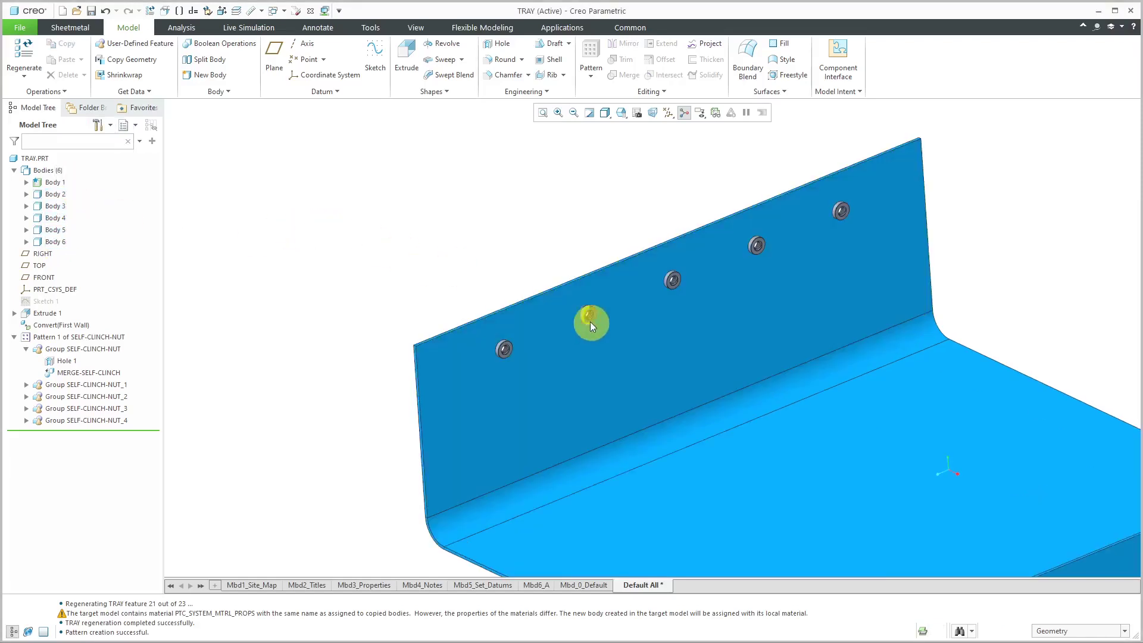
{"action": "middle_click_drag", "start_coordinate": [566, 333], "coordinate": [553, 315]}
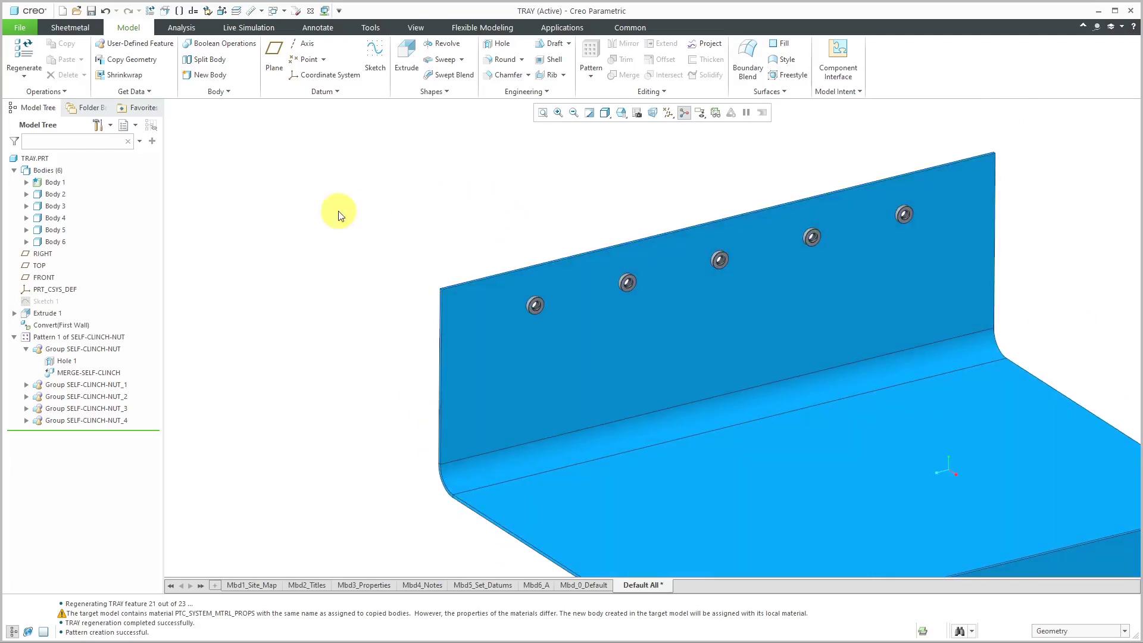